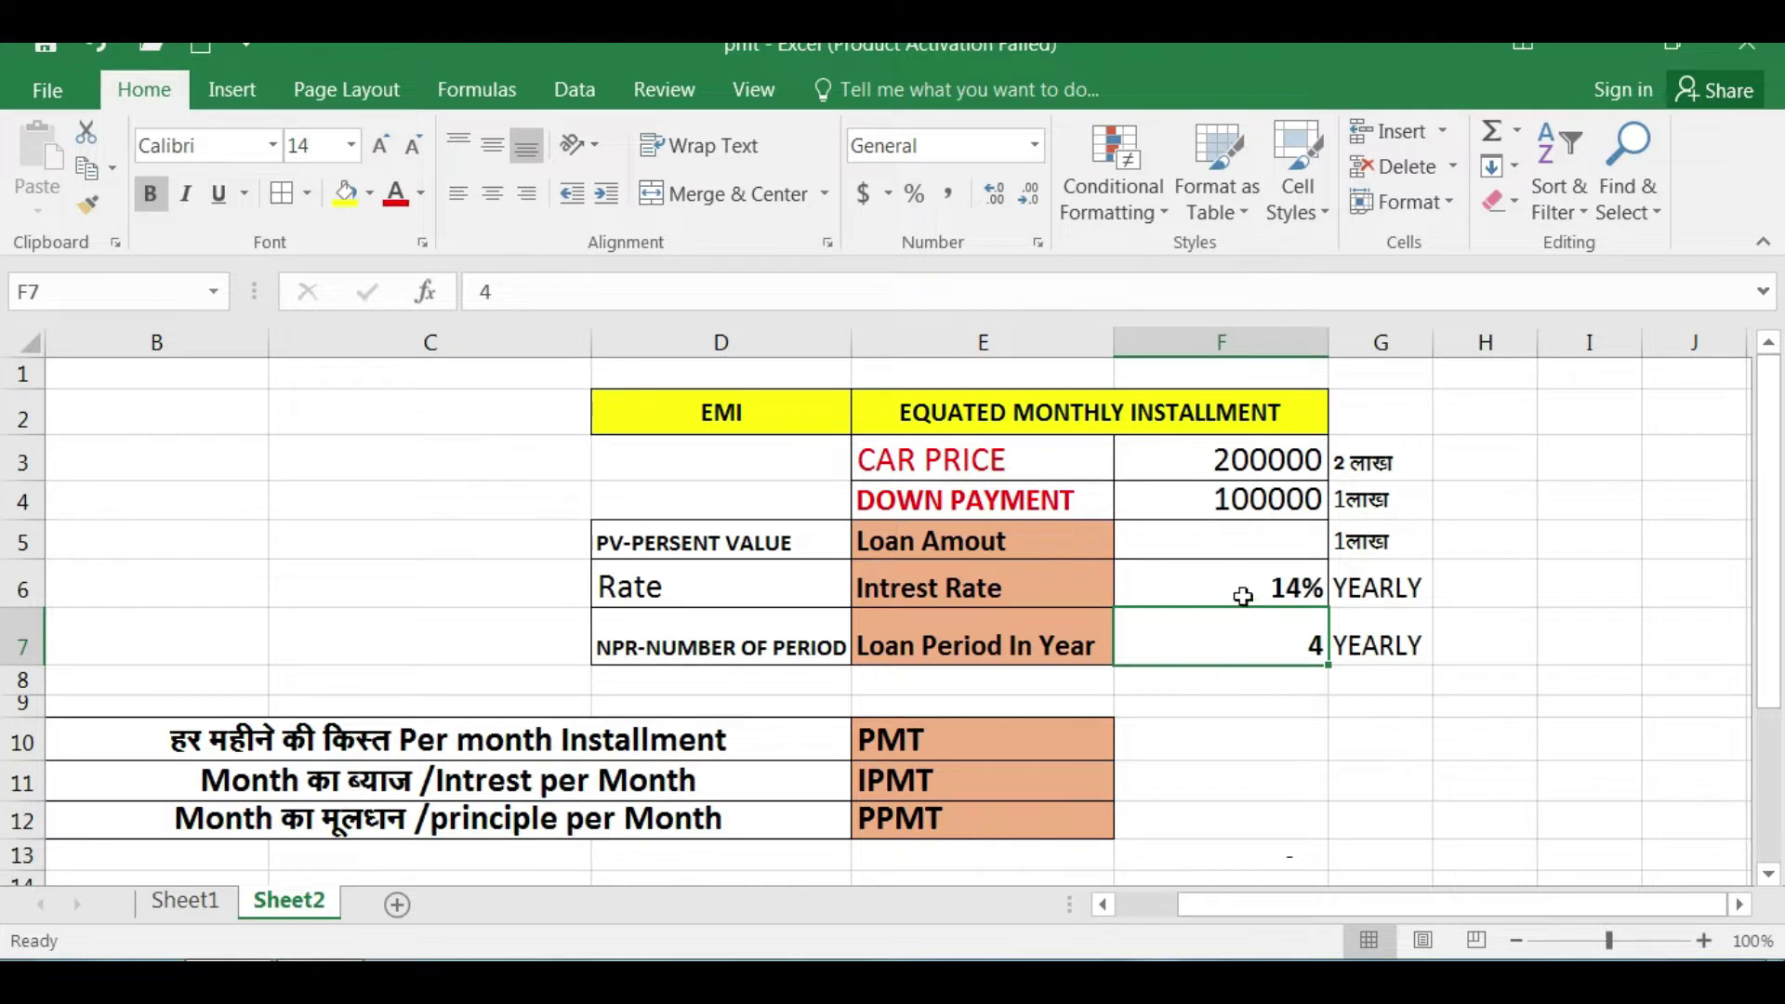
# - Enter =F3-F4 in F5 so the loan amount shows 100000
pyautogui.click(1257, 544)
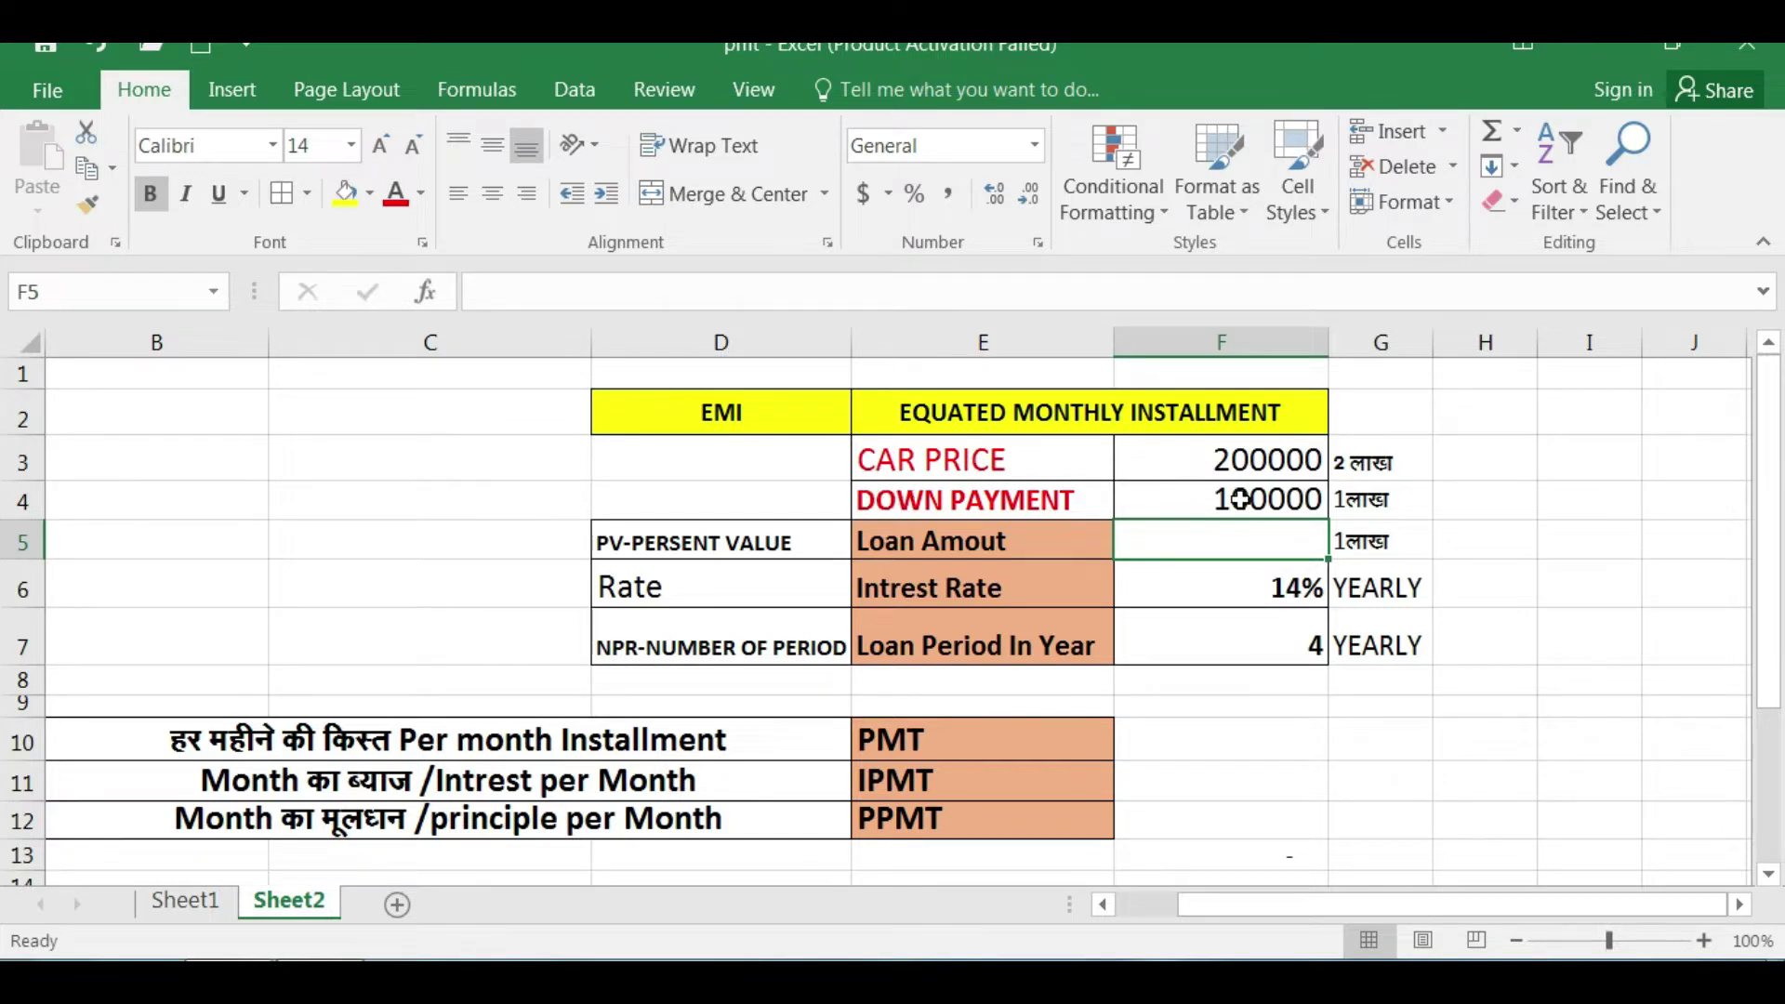
pyautogui.write('=')
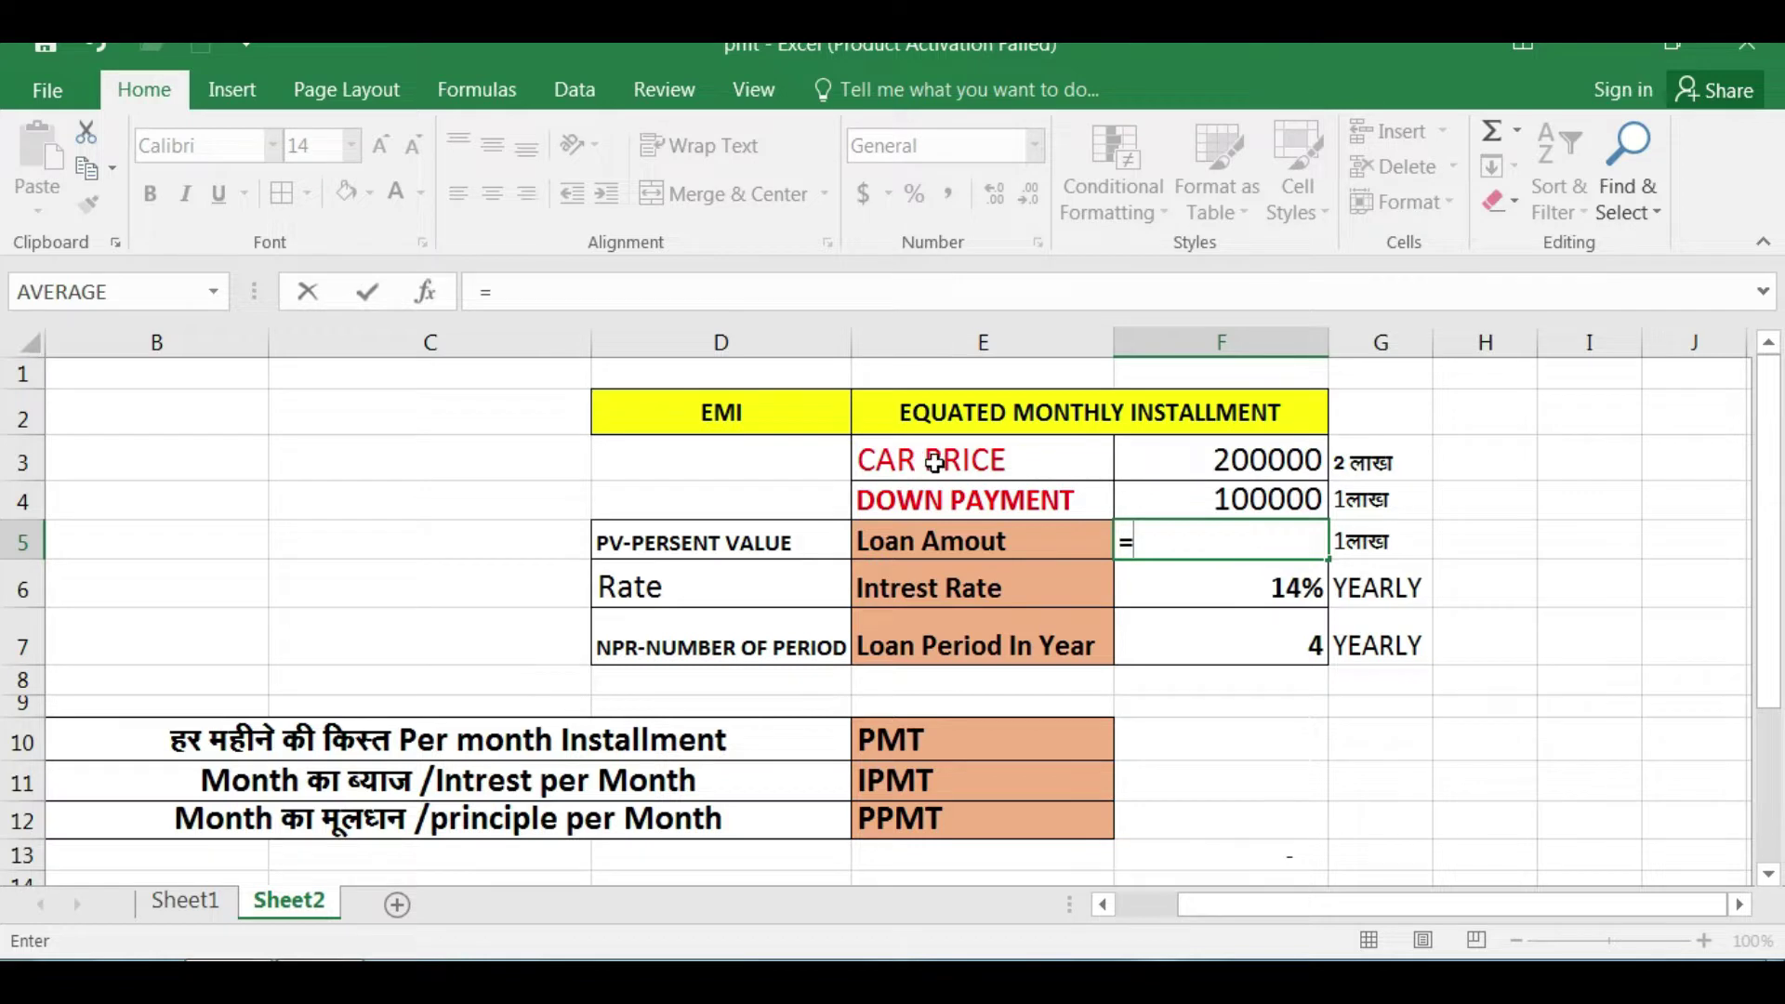
pyautogui.click(1246, 458)
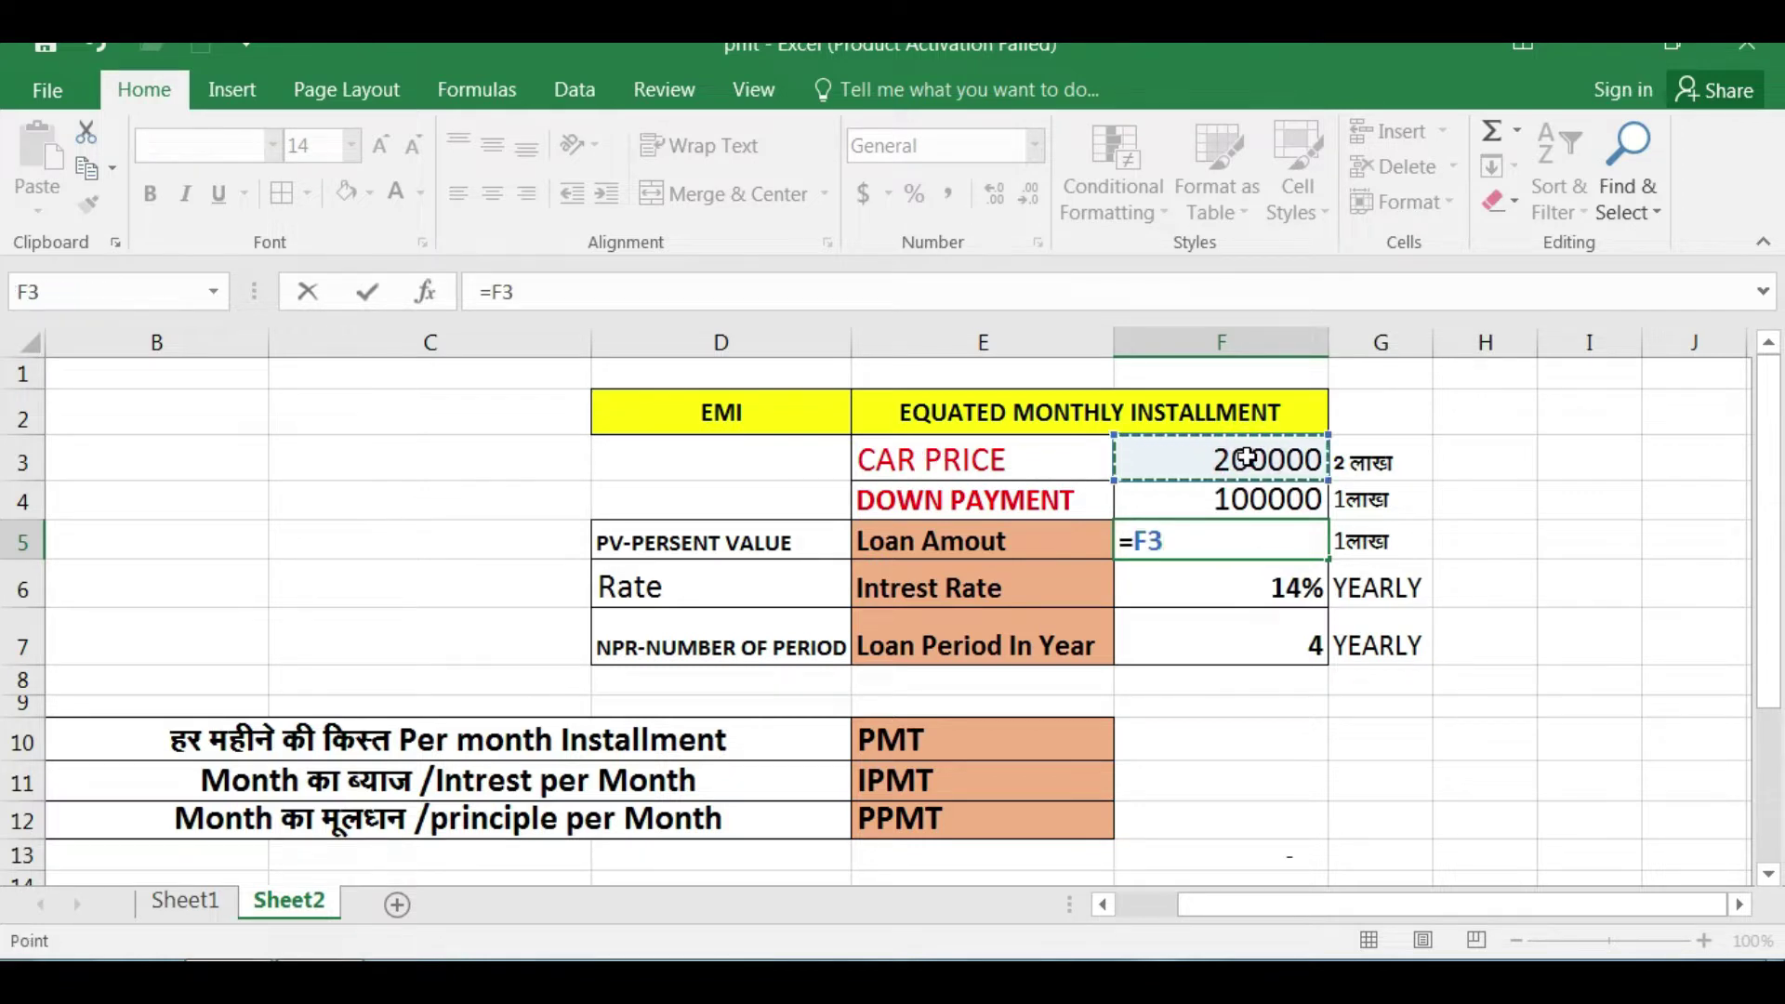
pyautogui.write('-')
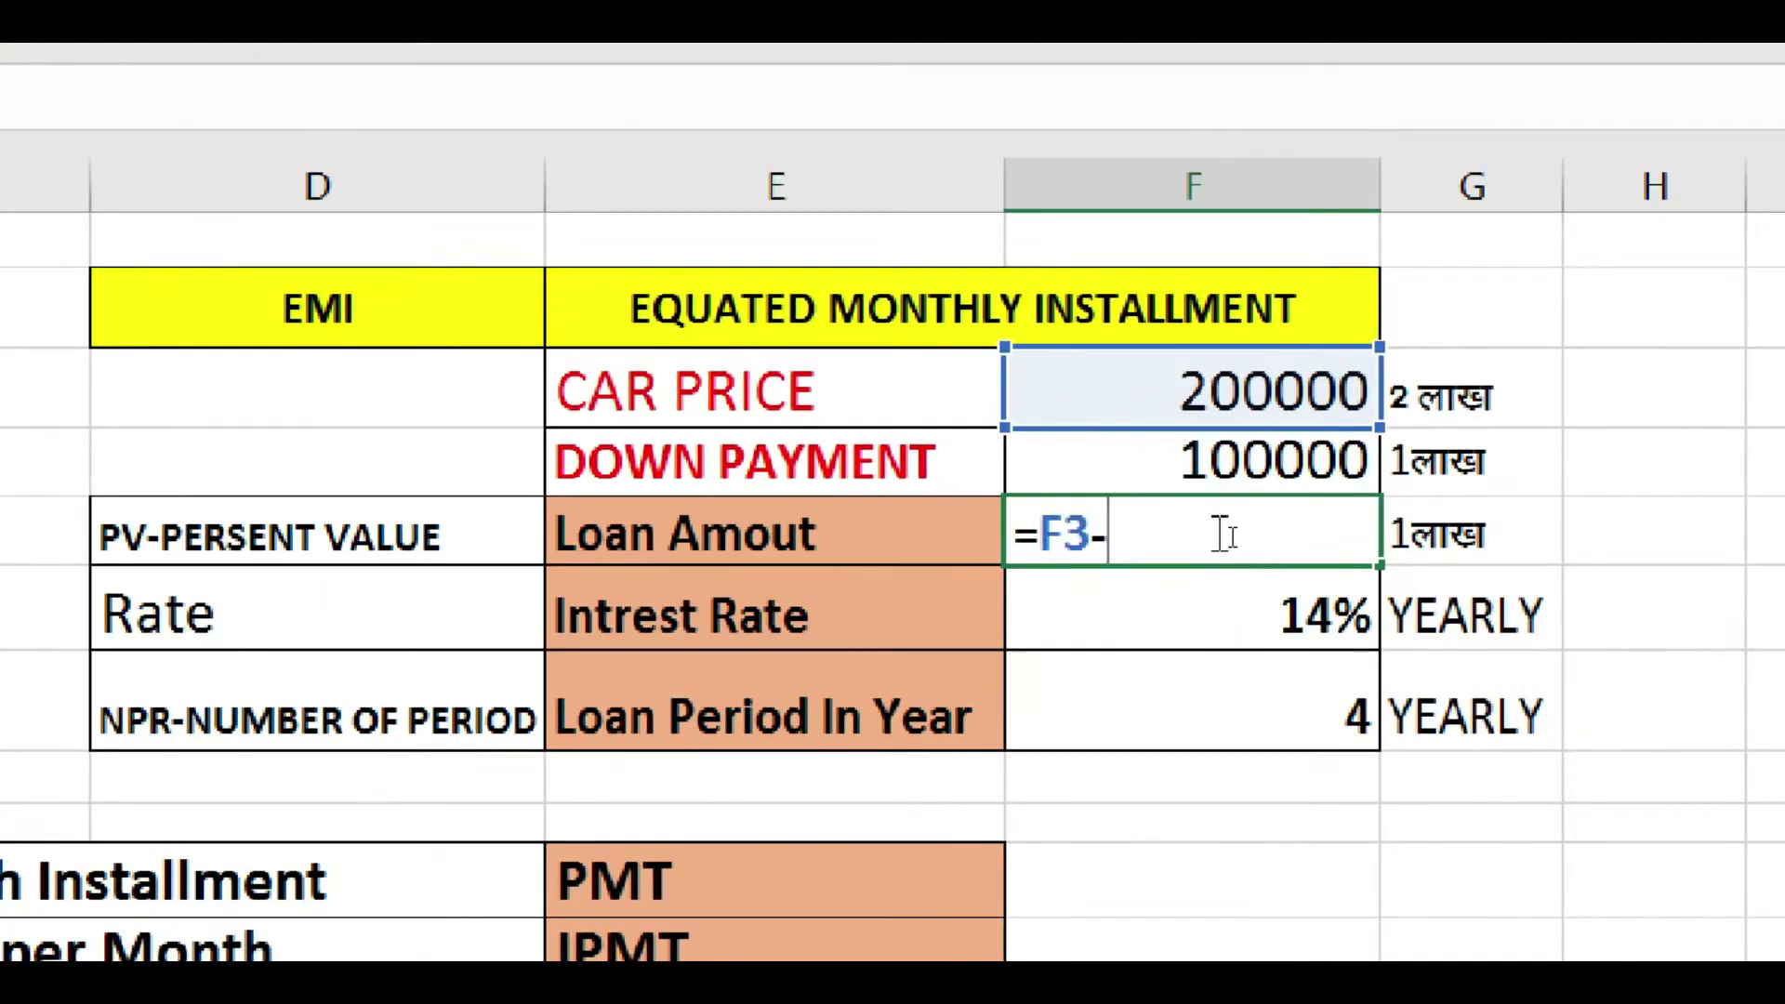
pyautogui.click(1148, 473)
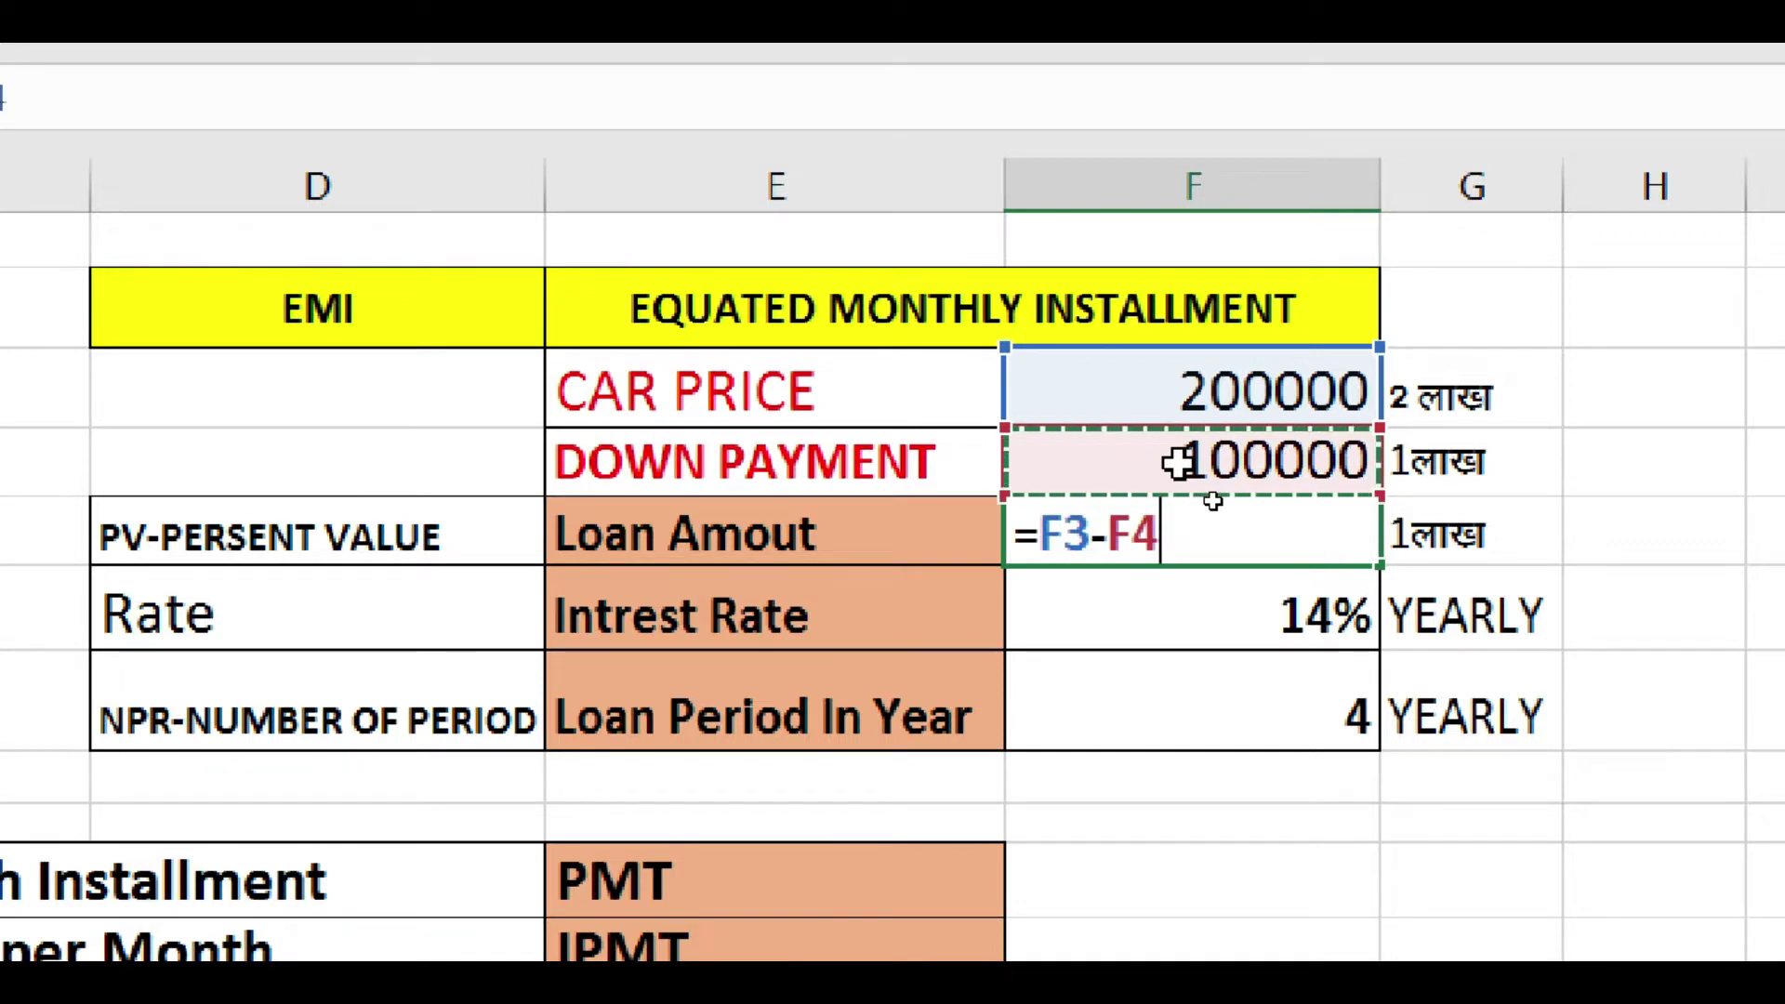
pyautogui.press('Return')
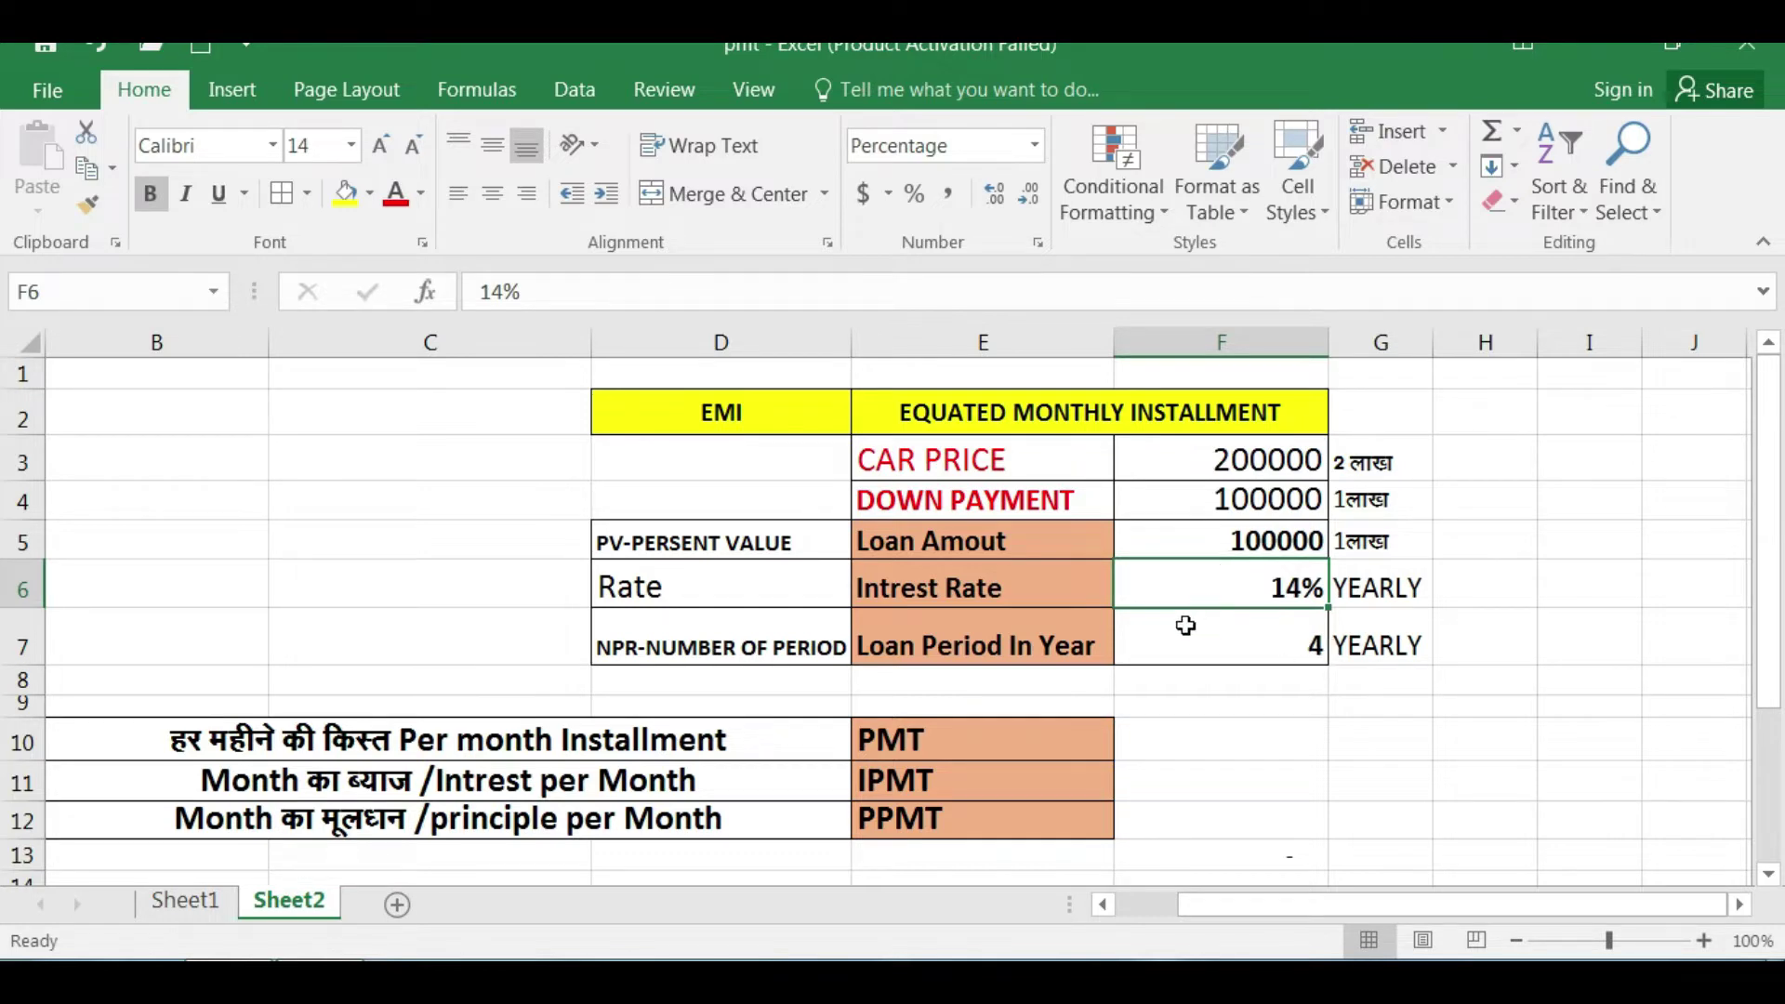
# - Begin the monthly installment formula in F10 with =pmt(
pyautogui.click(1204, 732)
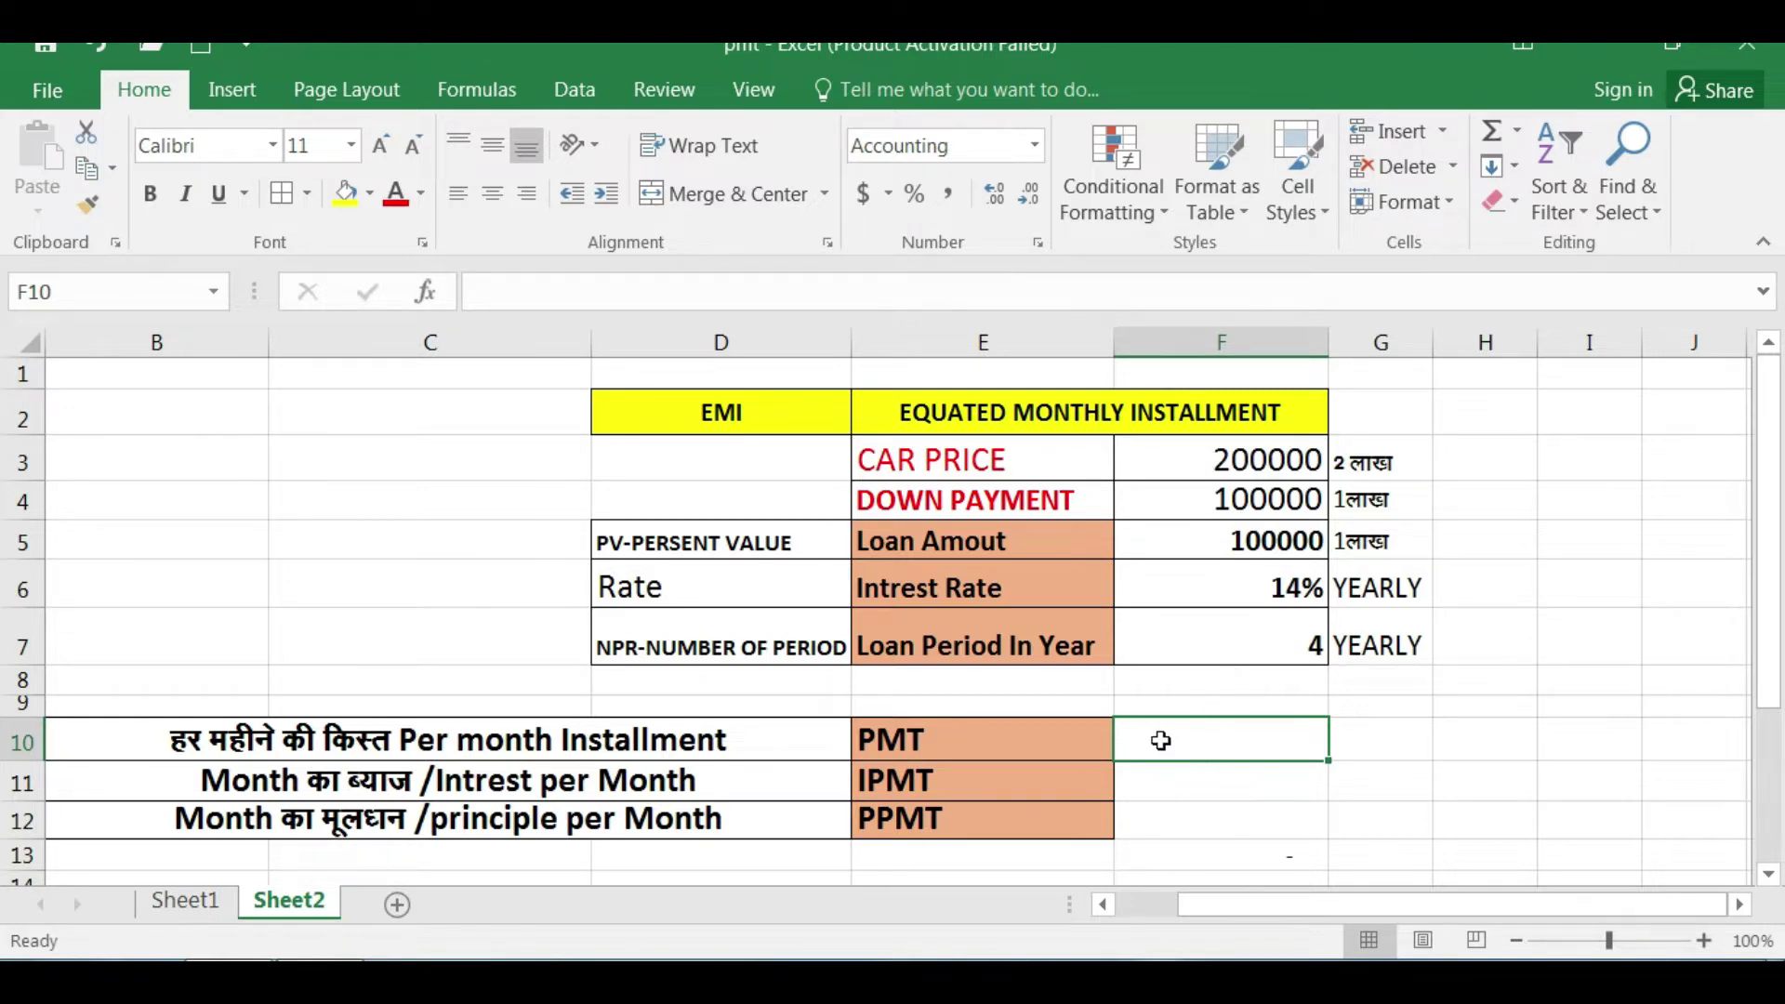
pyautogui.write('=')
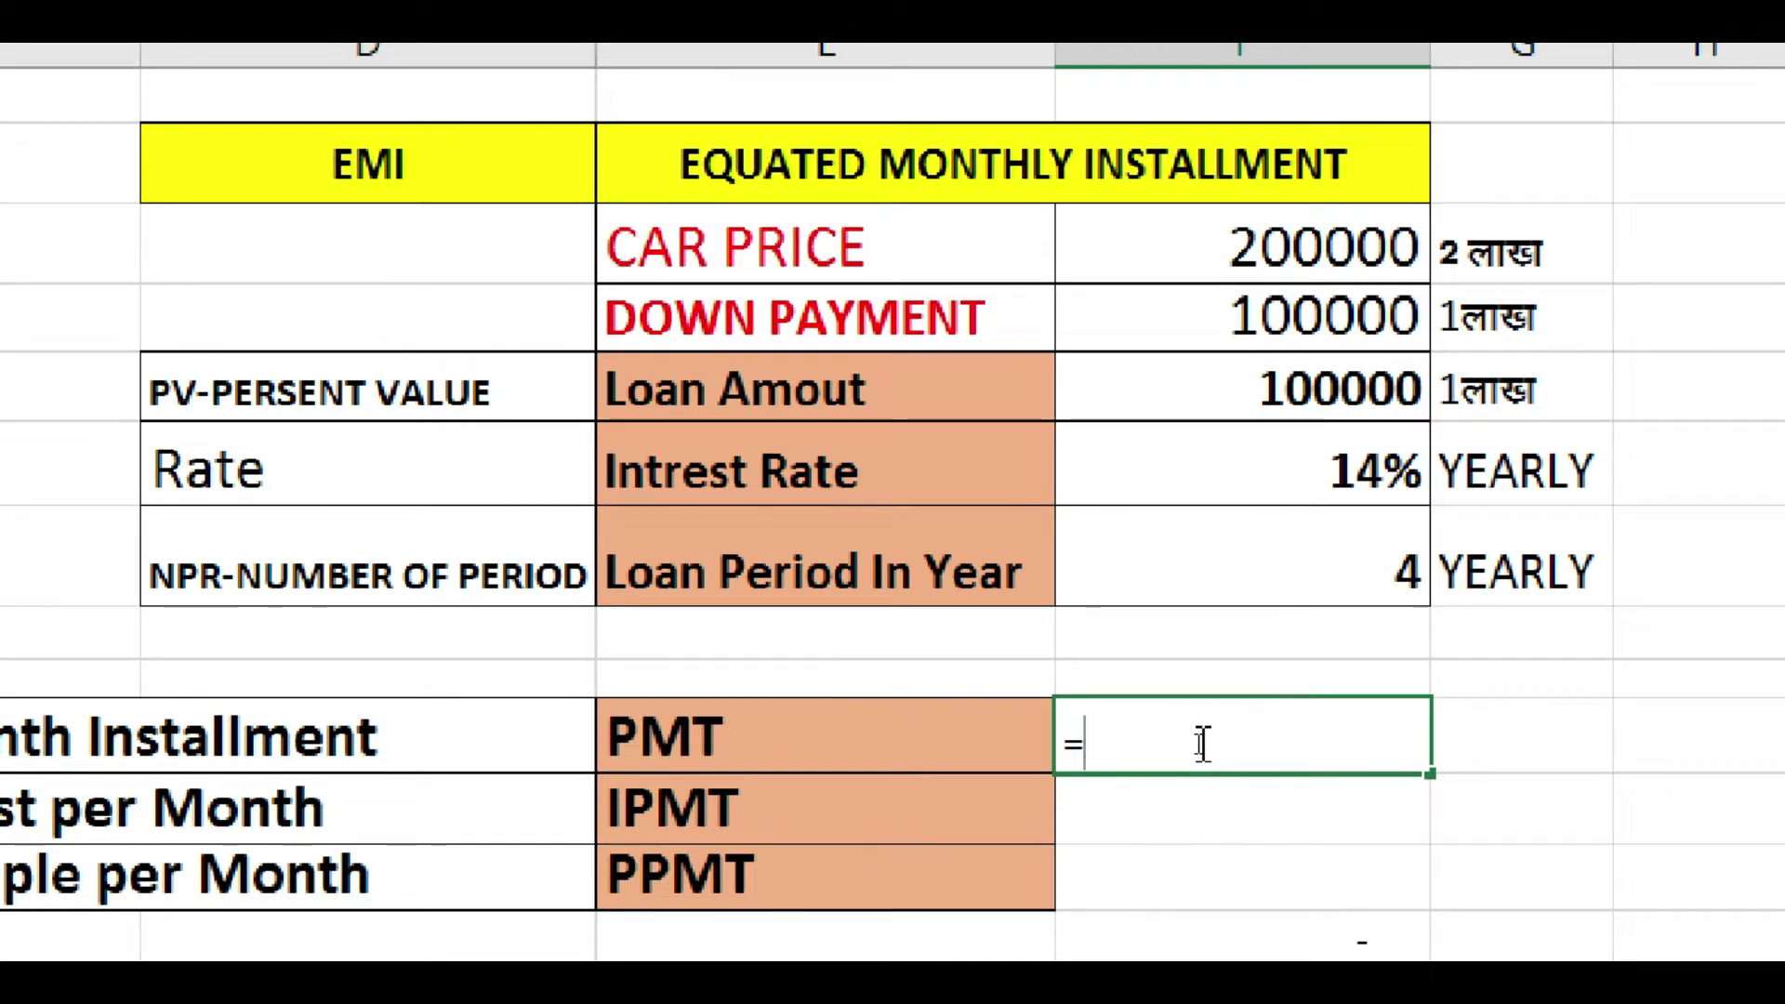
pyautogui.write('pmt')
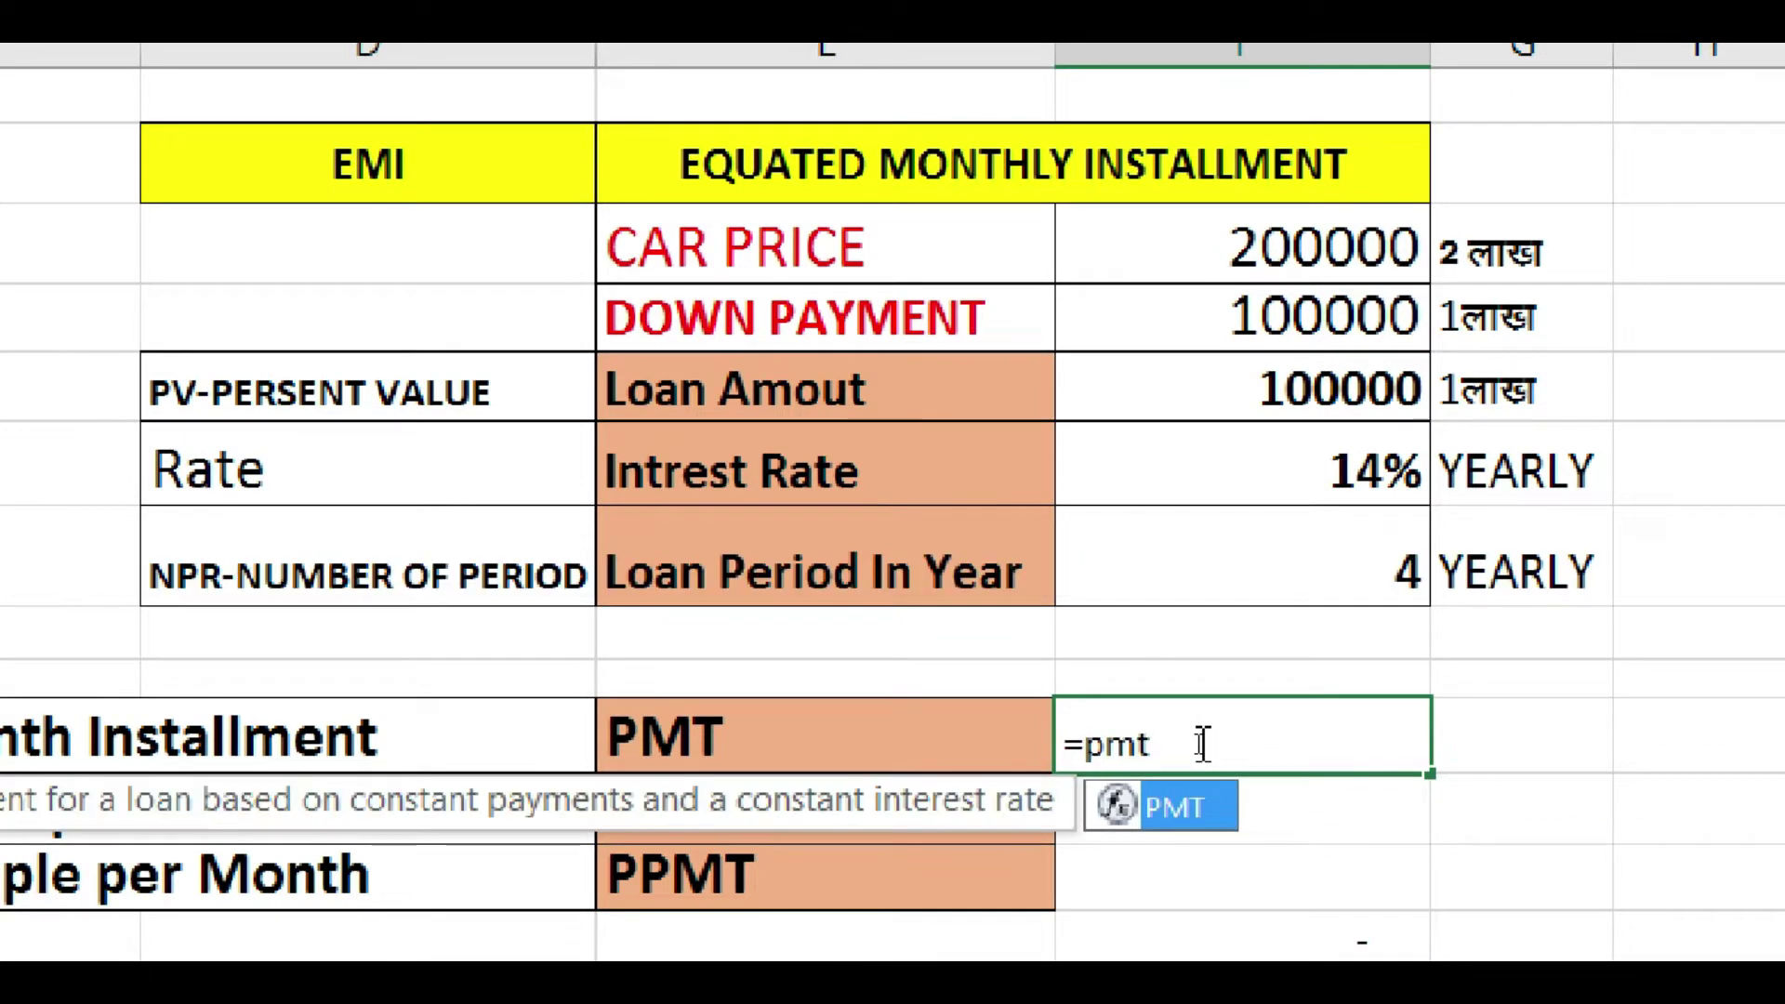
pyautogui.write('(')
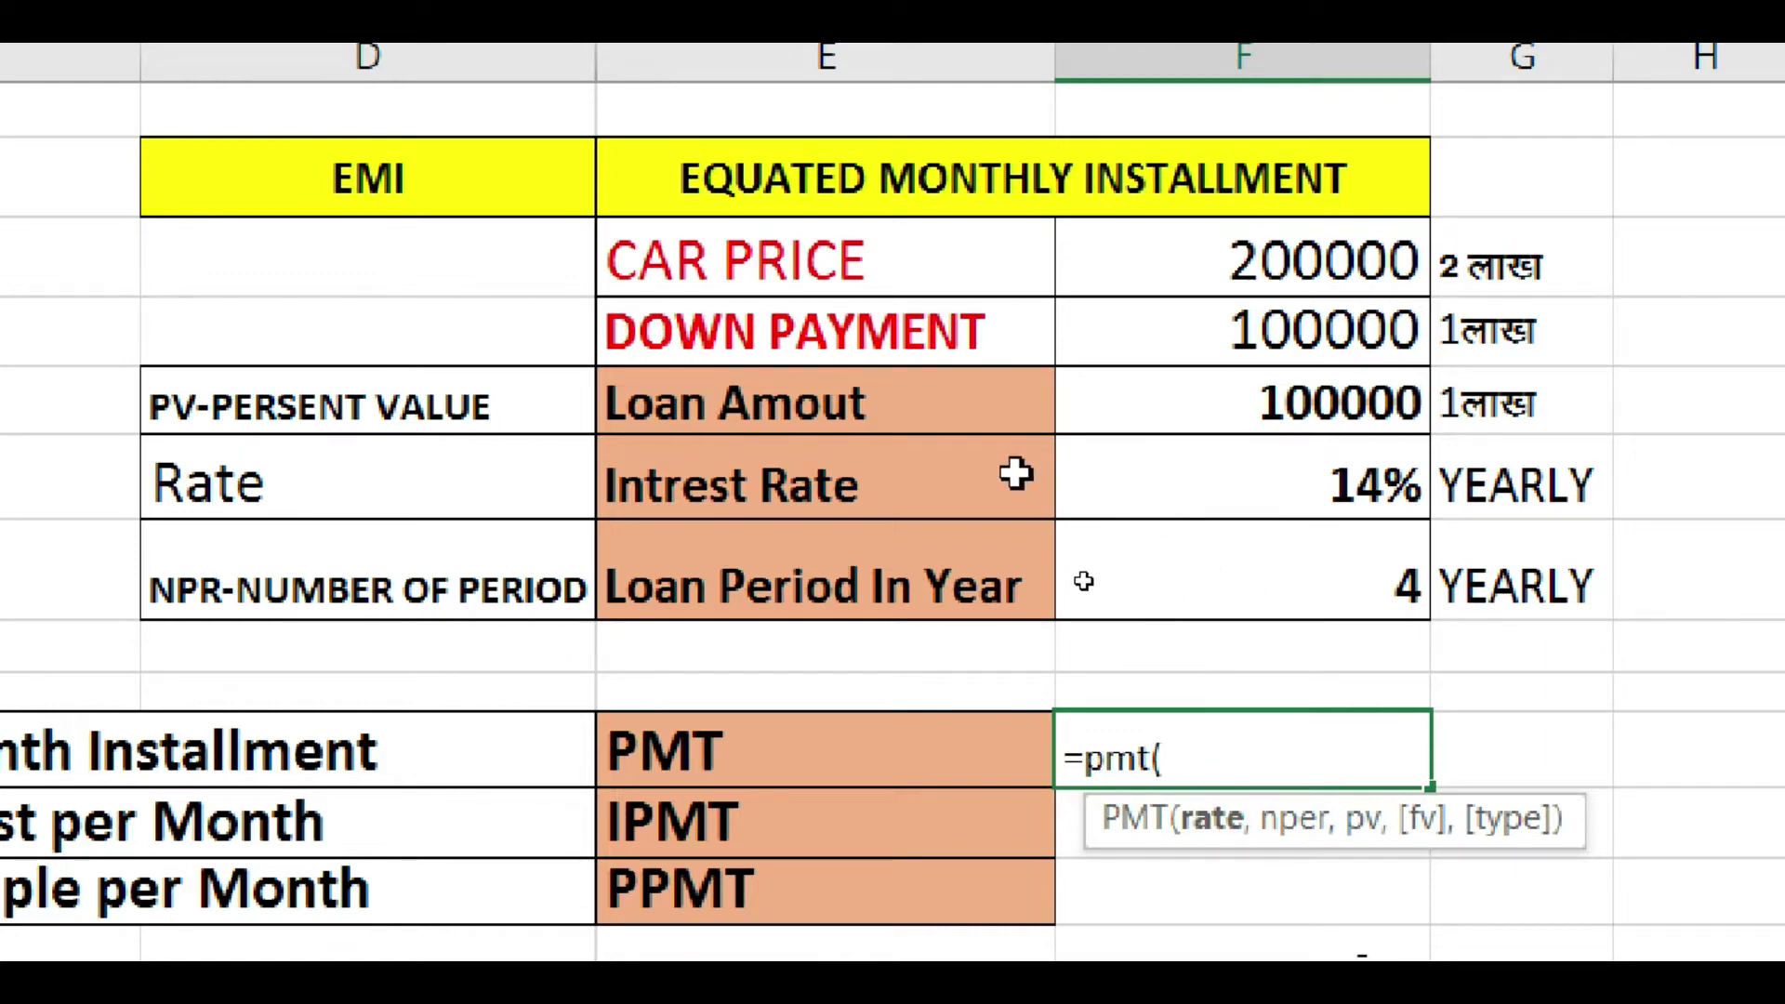
# - Enter F6/12 as the PMT rate argument, the yearly rate divided by 12
pyautogui.click(1325, 479)
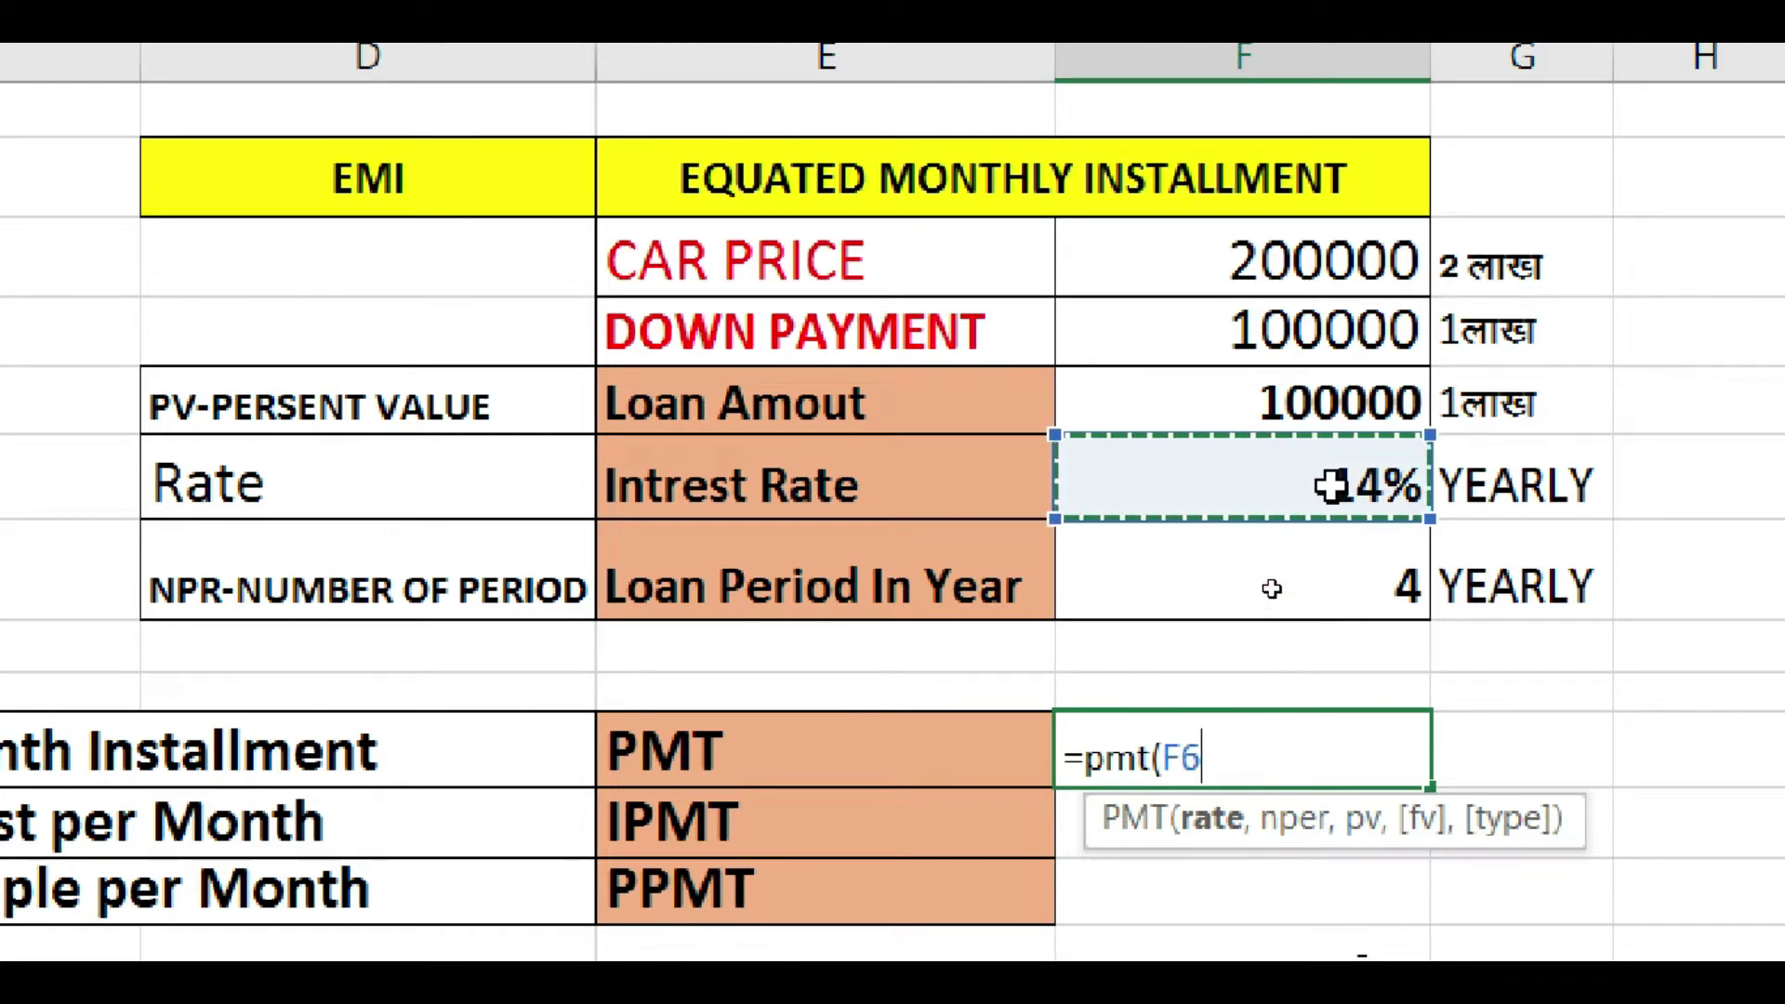
pyautogui.write('/12')
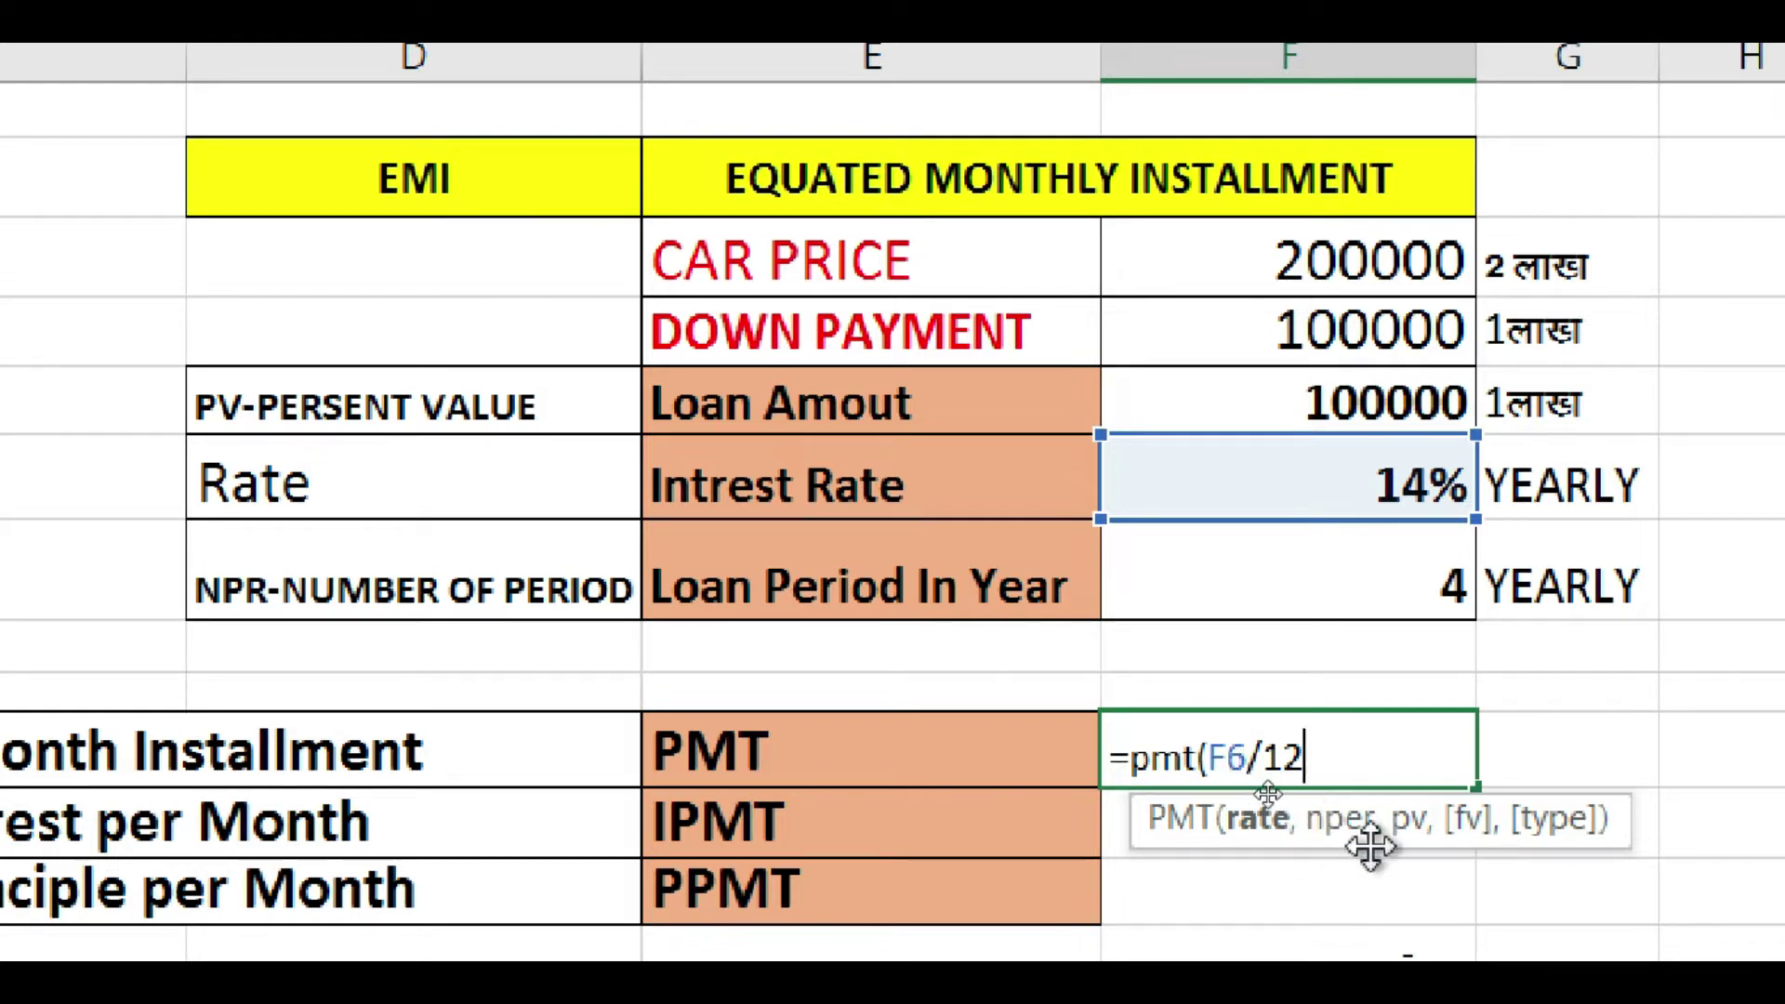
pyautogui.write(',')
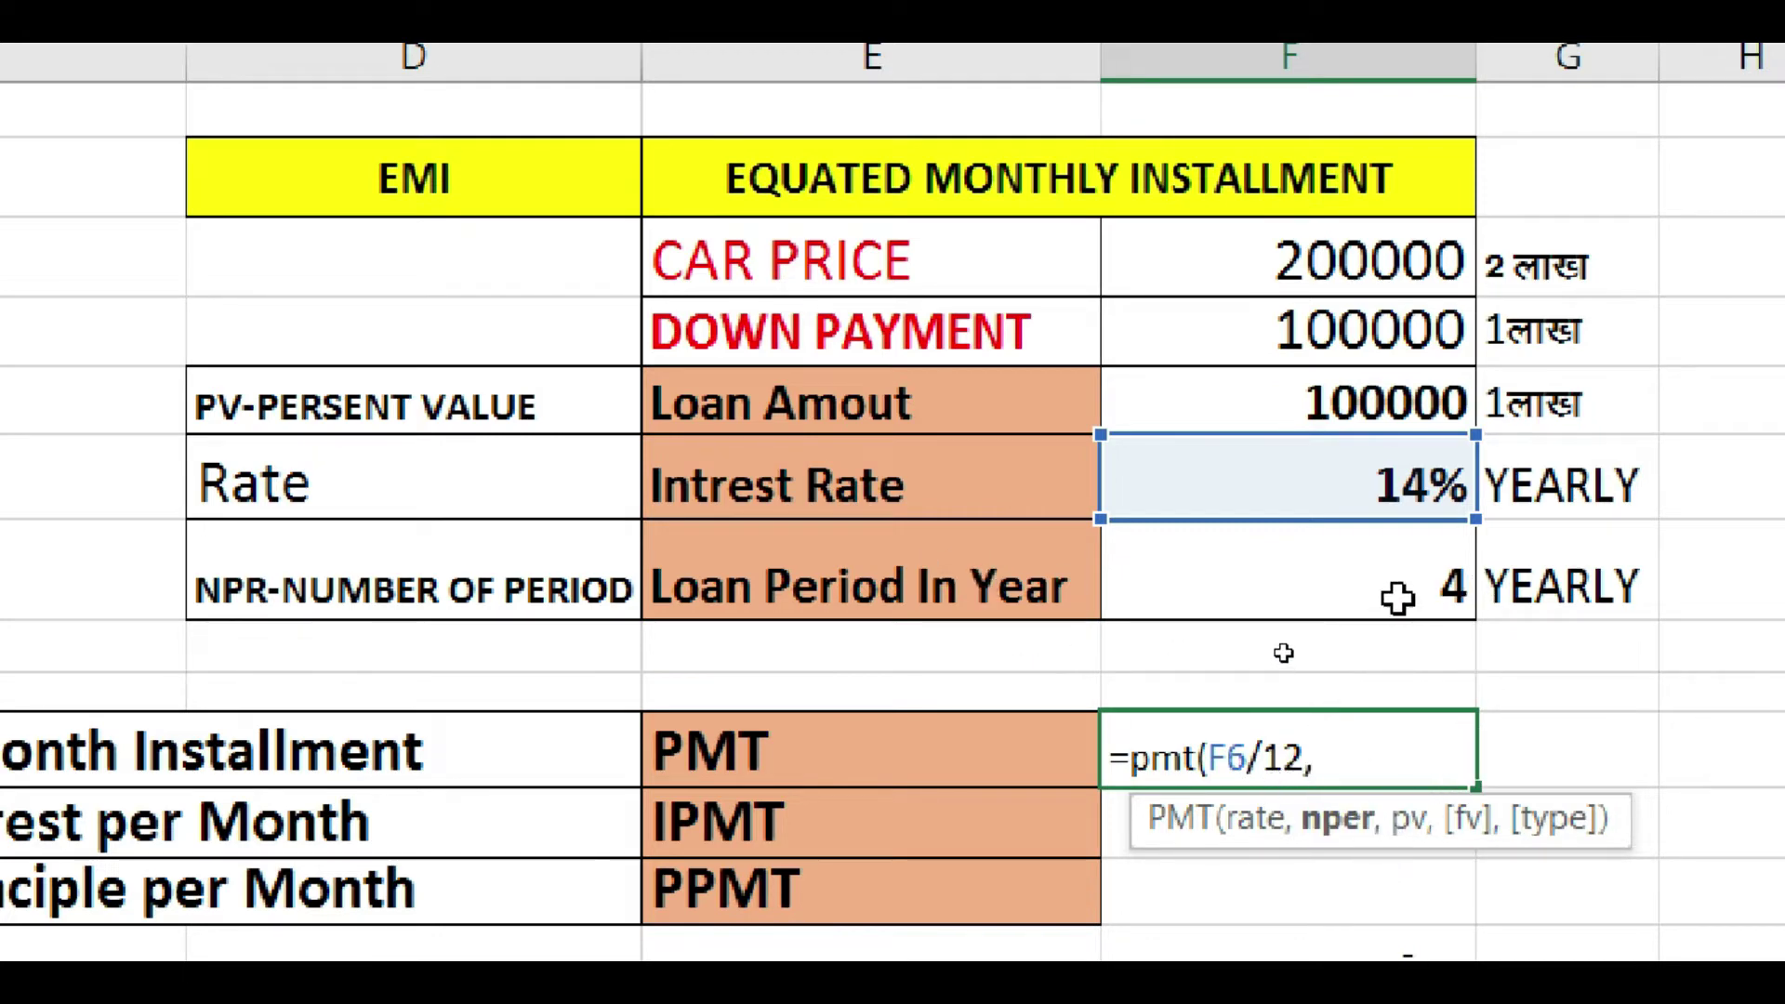
# - Complete =PMT(F6/12,F7*12,F5), returning a ($2,732.65) monthly installment
pyautogui.click(1397, 597)
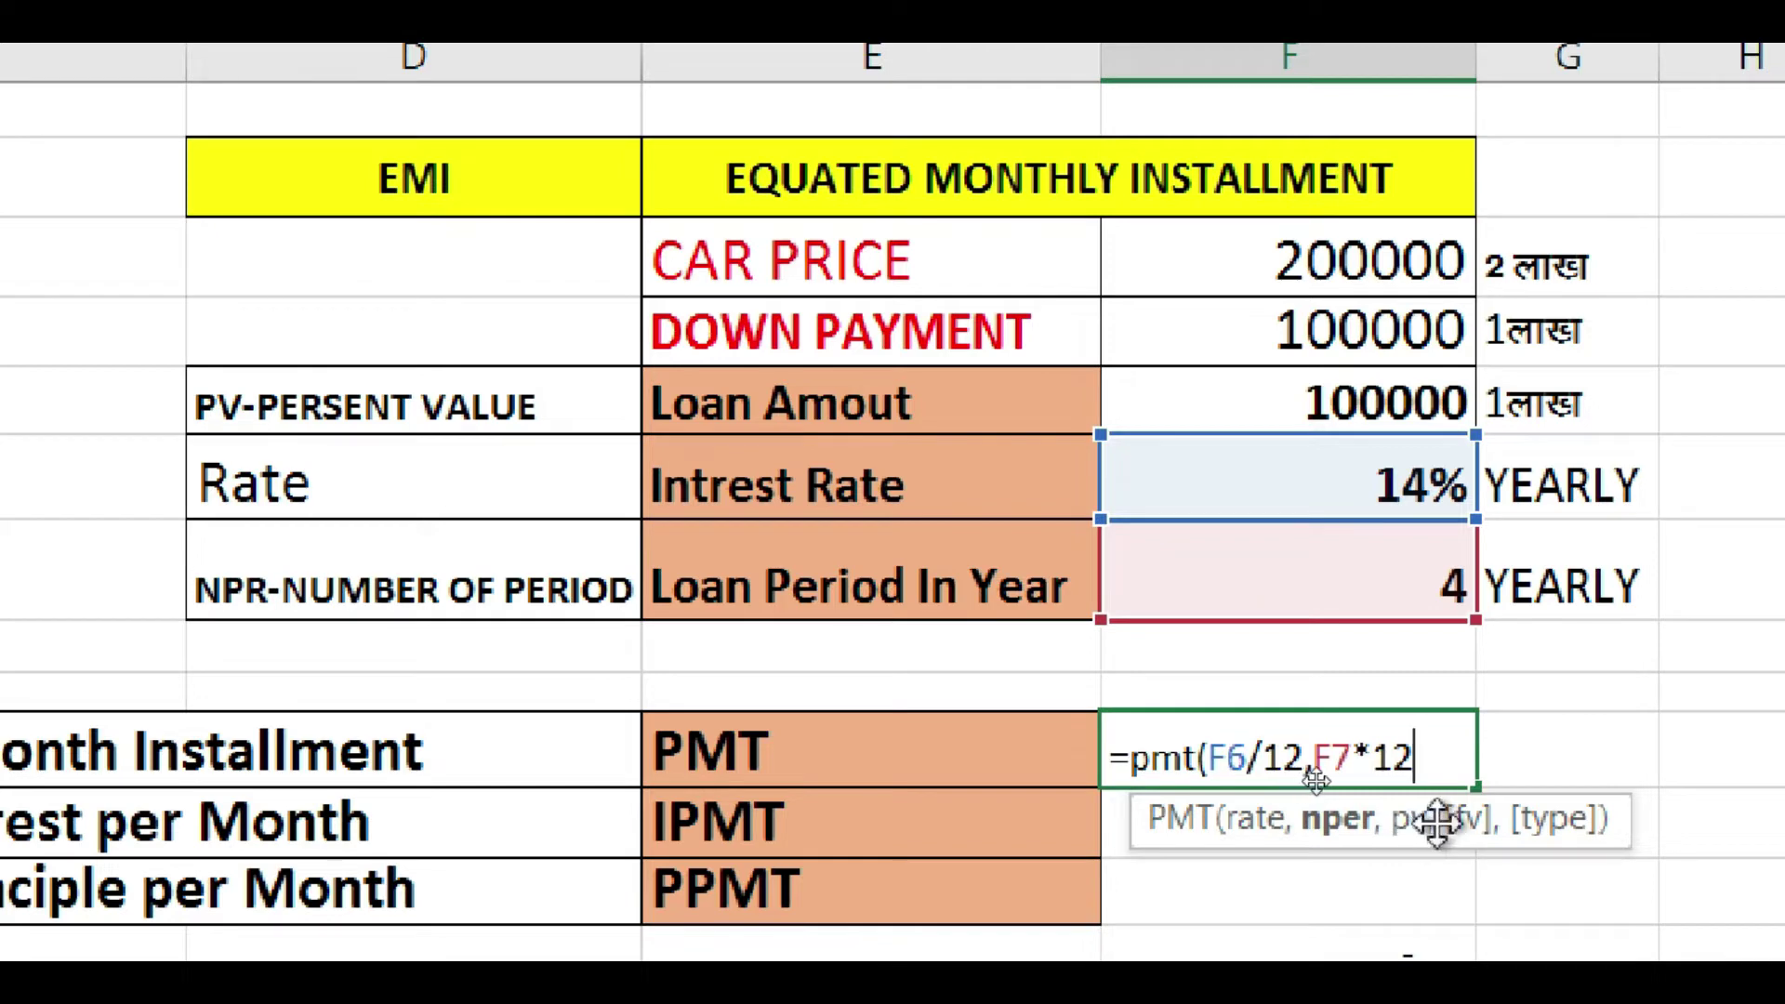
pyautogui.write(',')
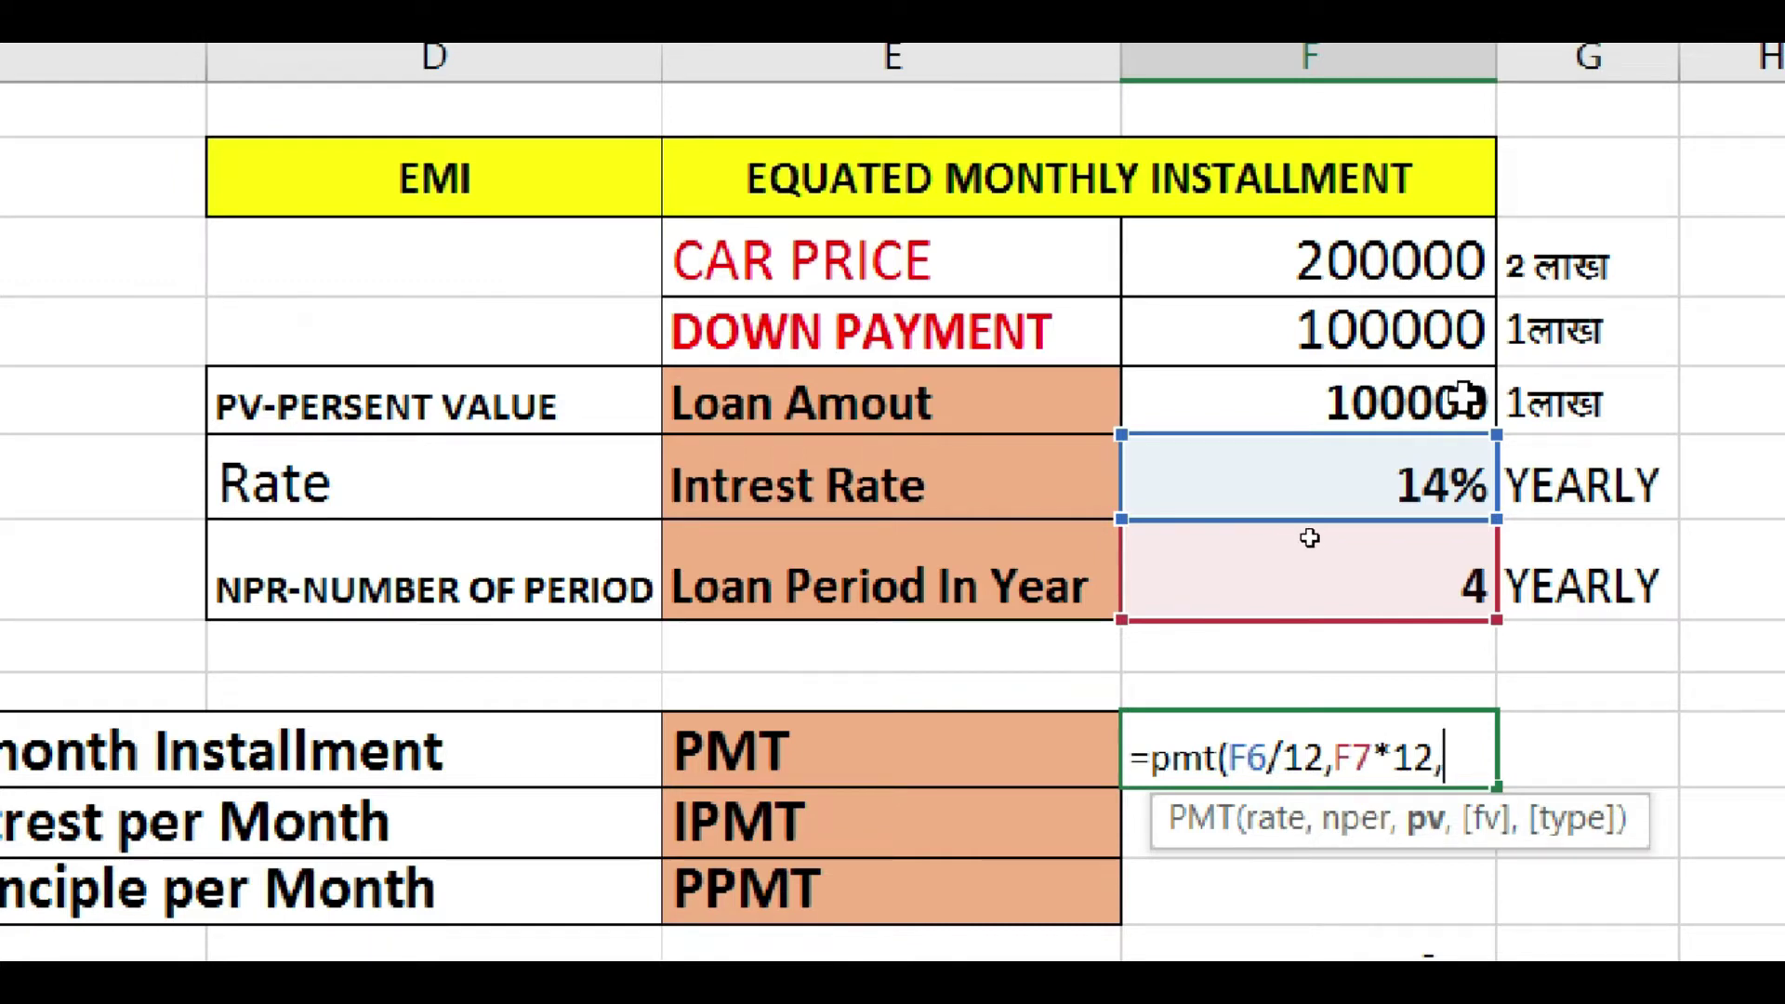
pyautogui.click(1464, 400)
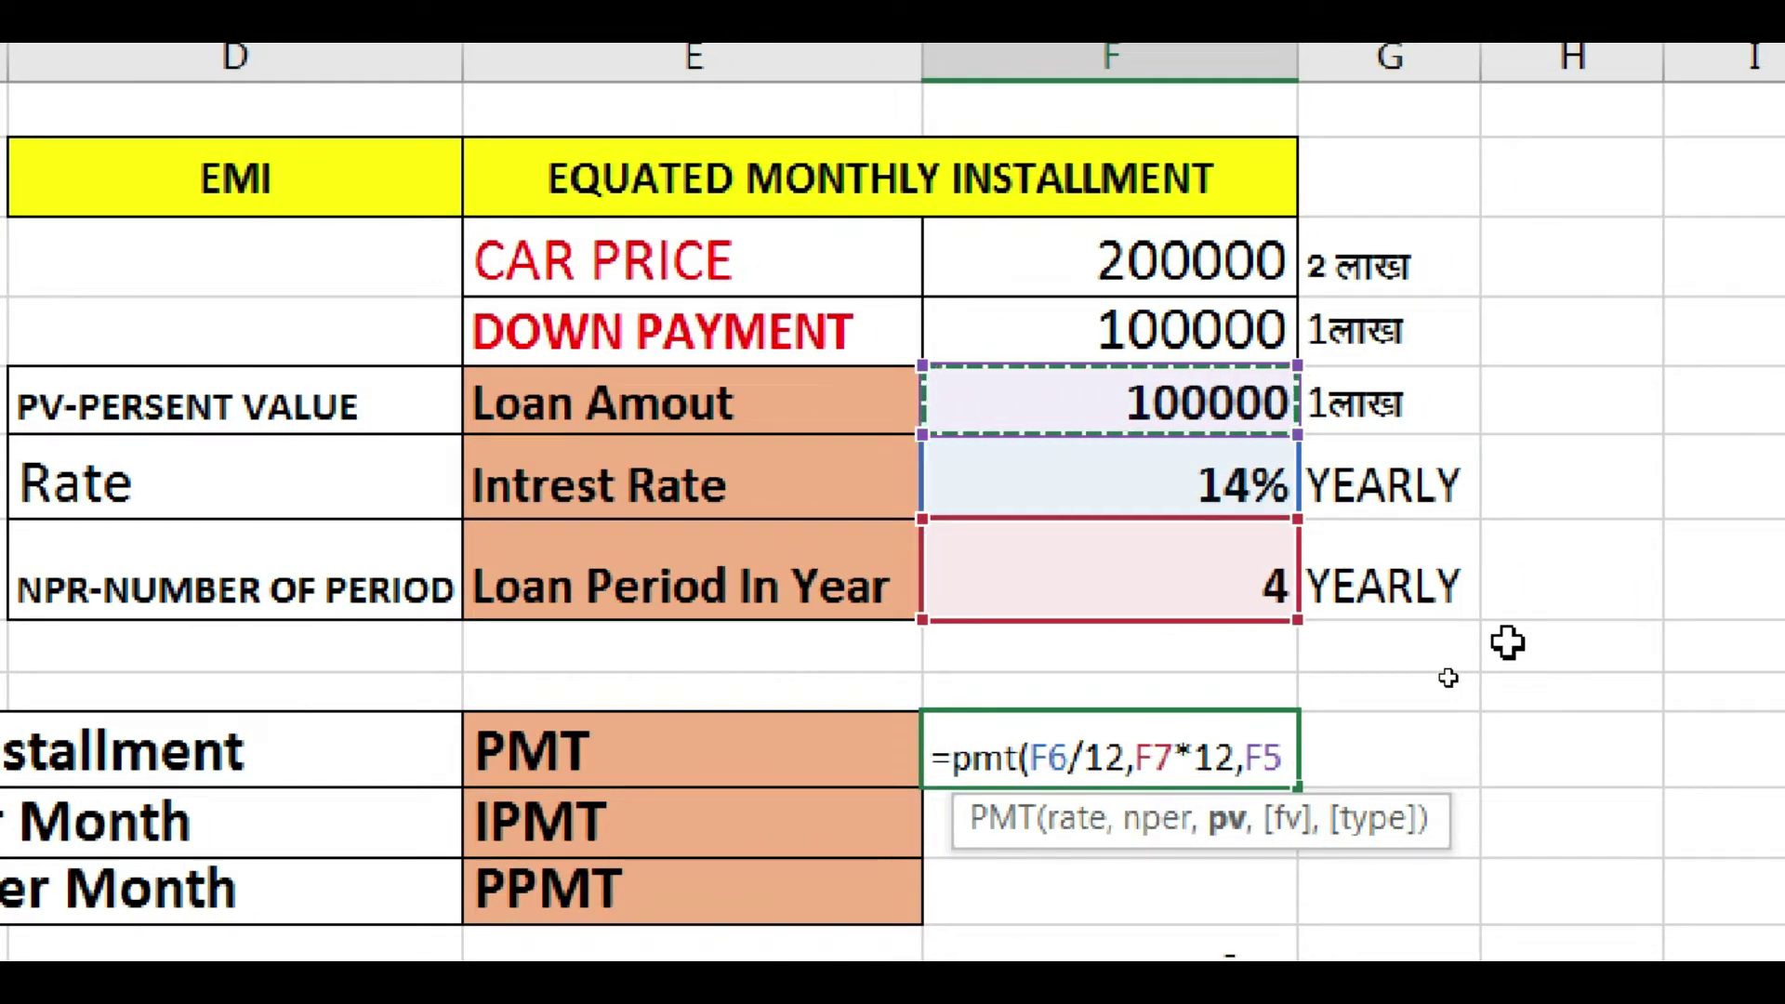
pyautogui.write(')')
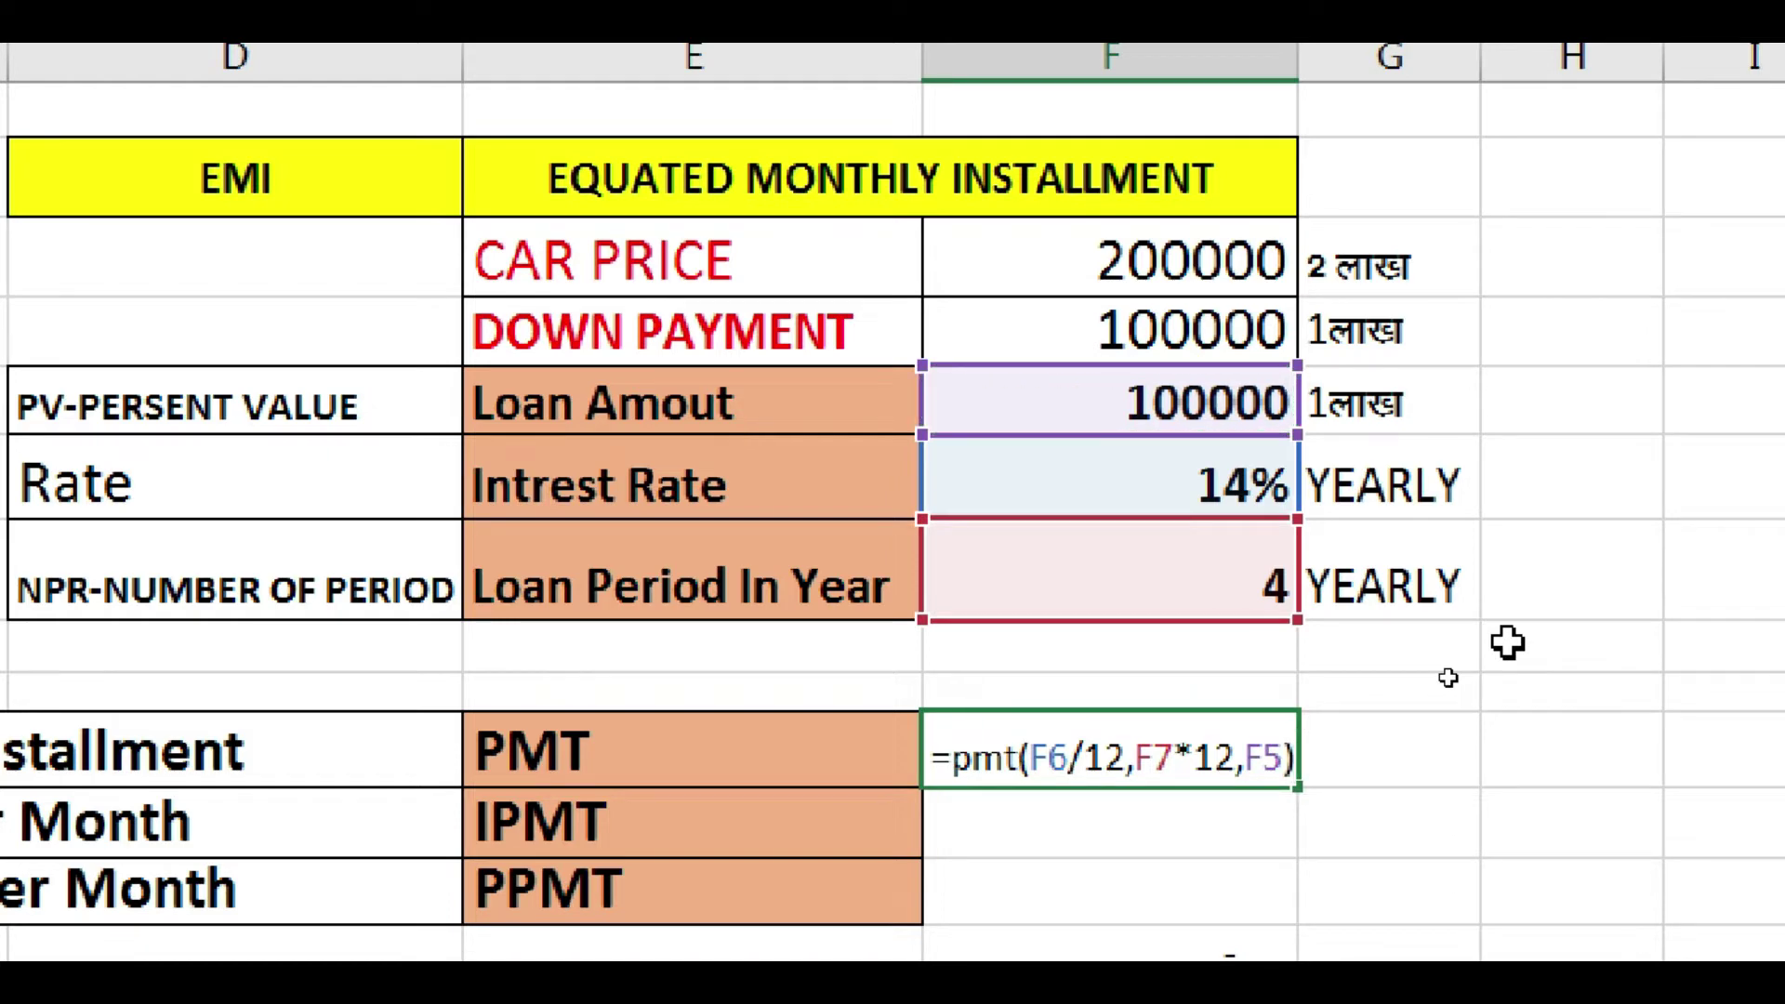
pyautogui.press('Return')
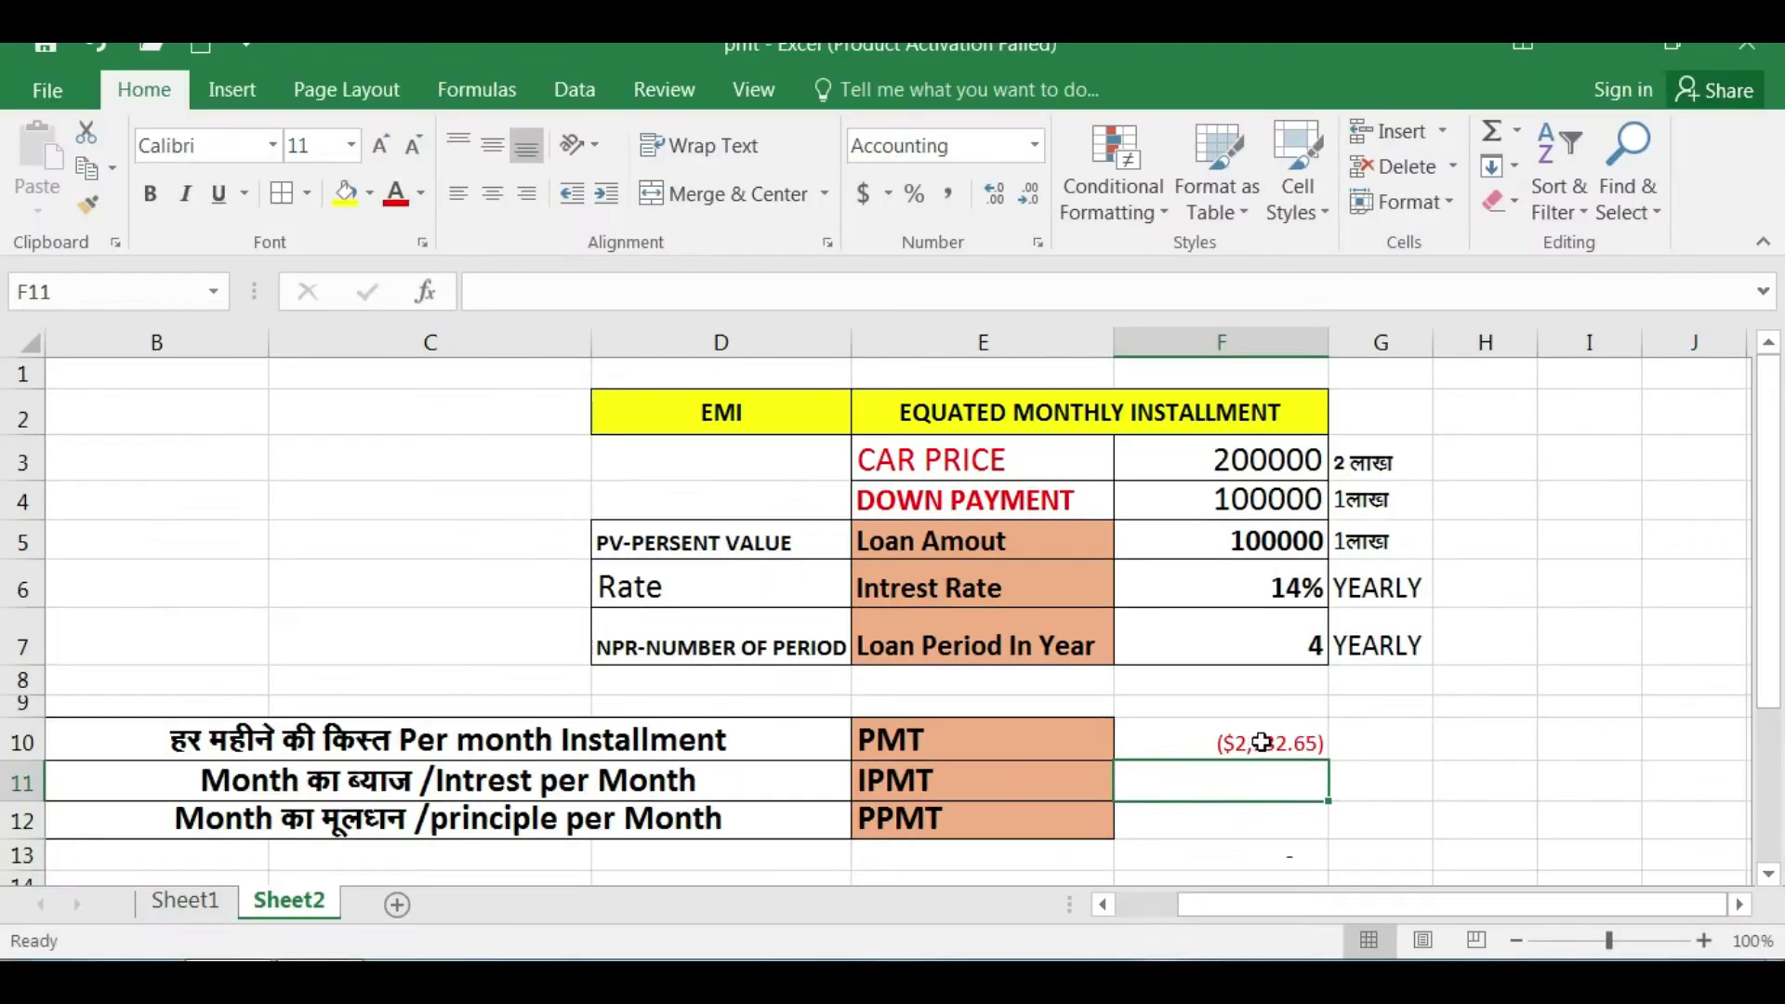
# - Apply Comma Style to F10 so the installment reads (2,732.65)
pyautogui.click(1265, 741)
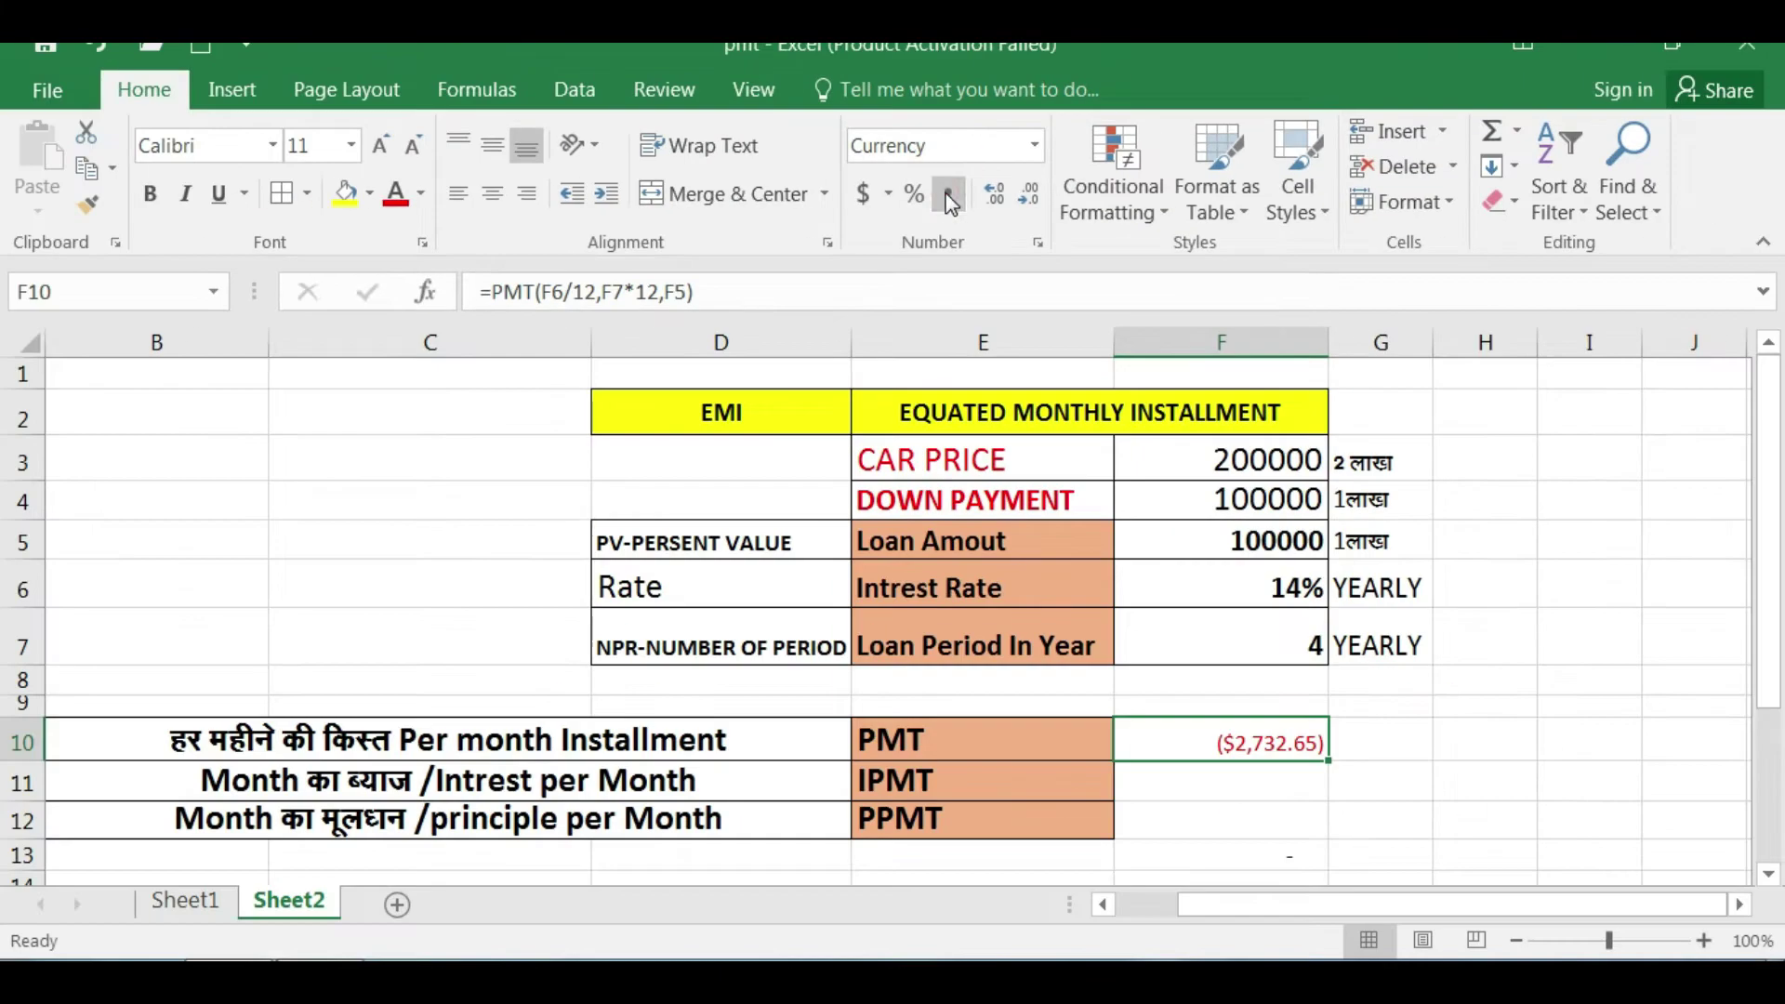
pyautogui.click(946, 192)
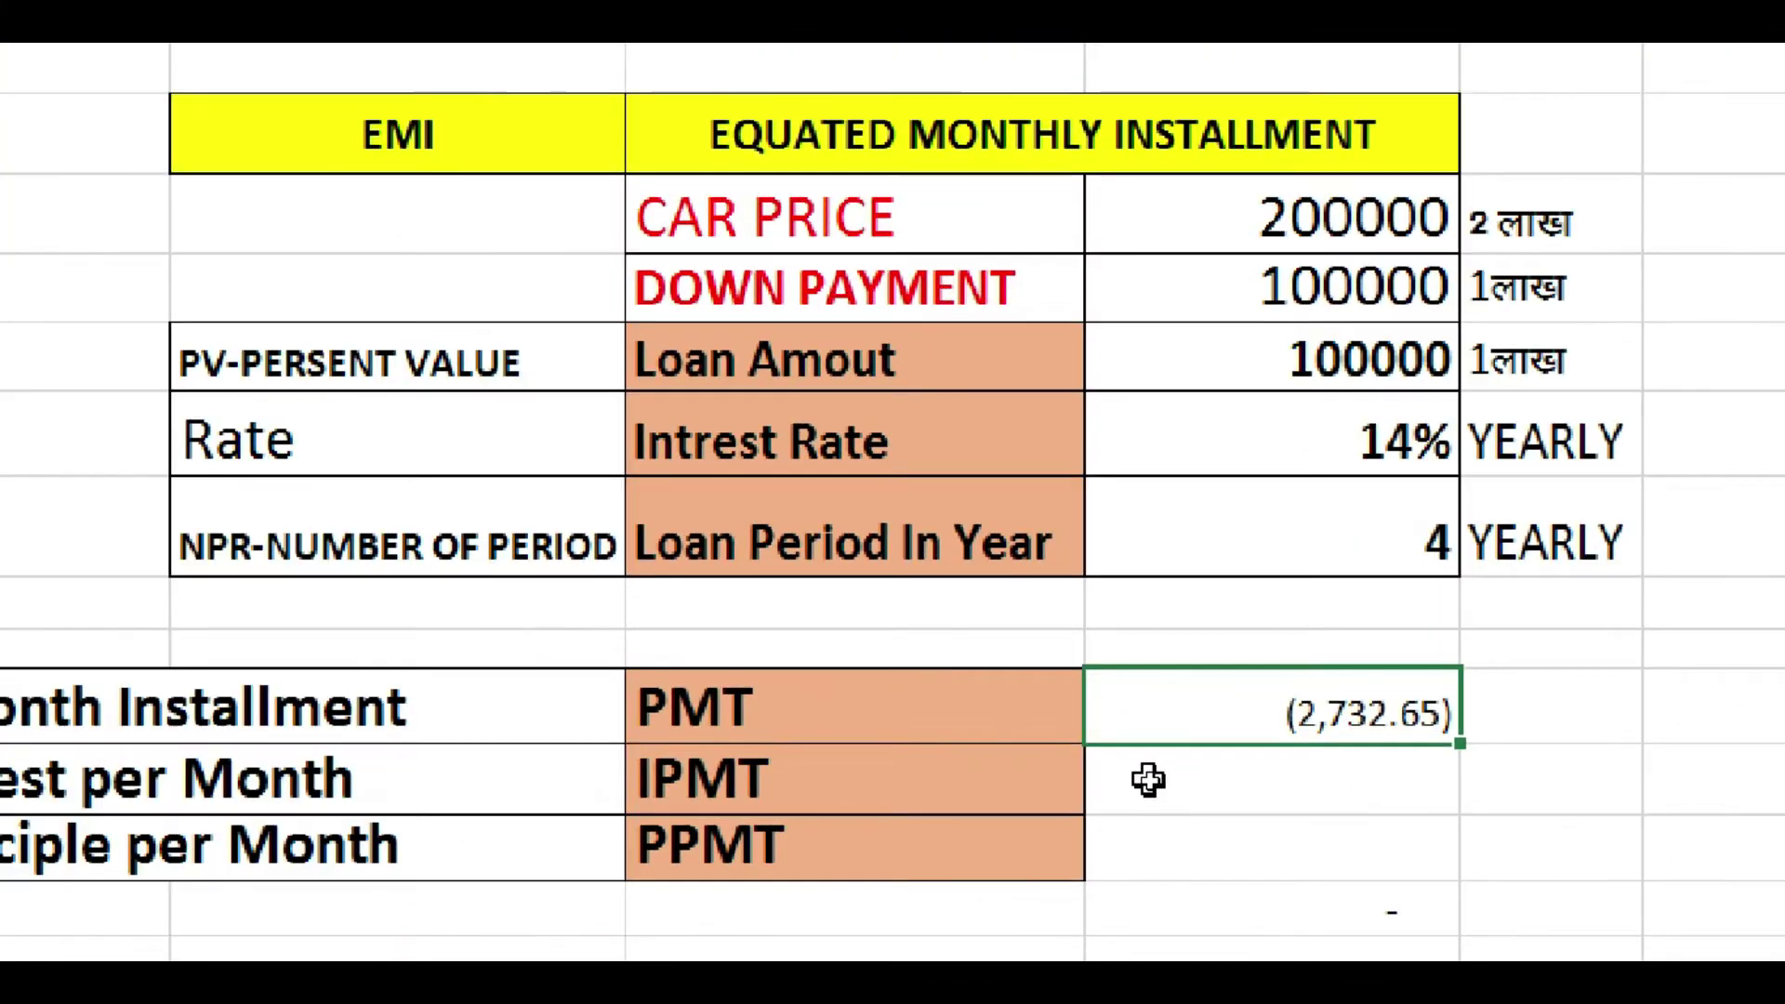
# - Begin the interest formula in the IPMT cell as =ipmt(F6/12,1 with rate and period 1
pyautogui.click(1153, 780)
pyautogui.write('=')
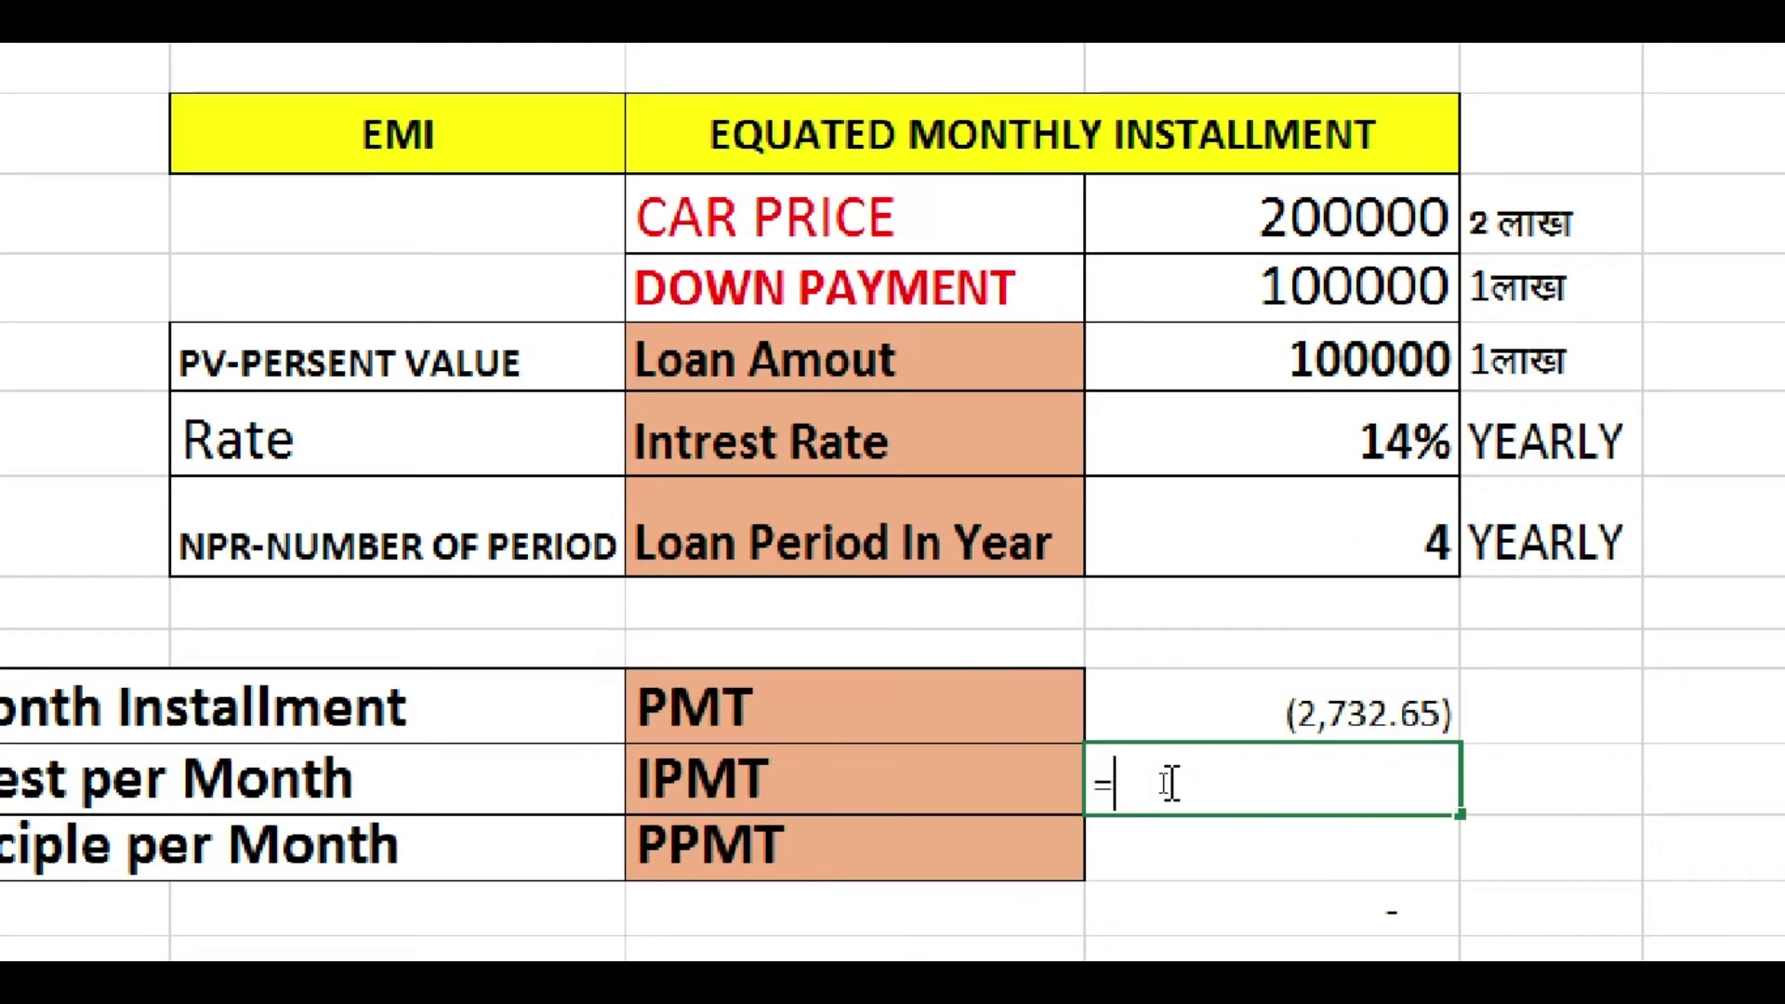
pyautogui.write('i')
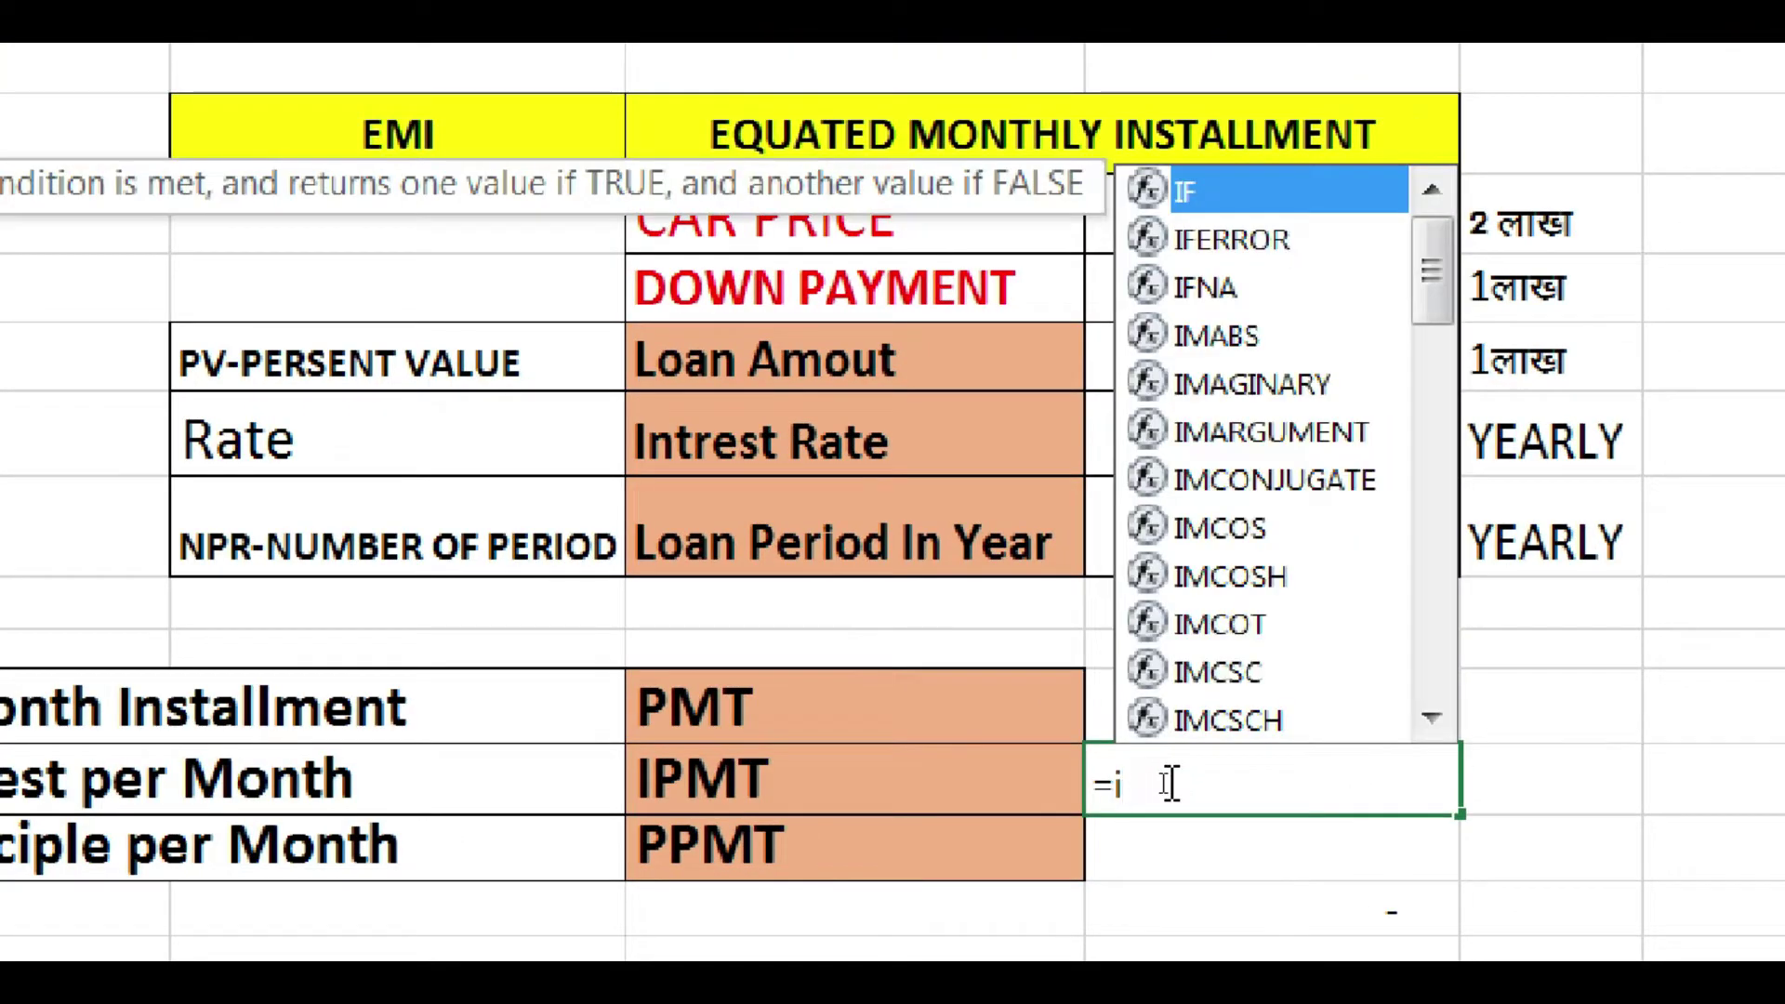
pyautogui.write('pmt')
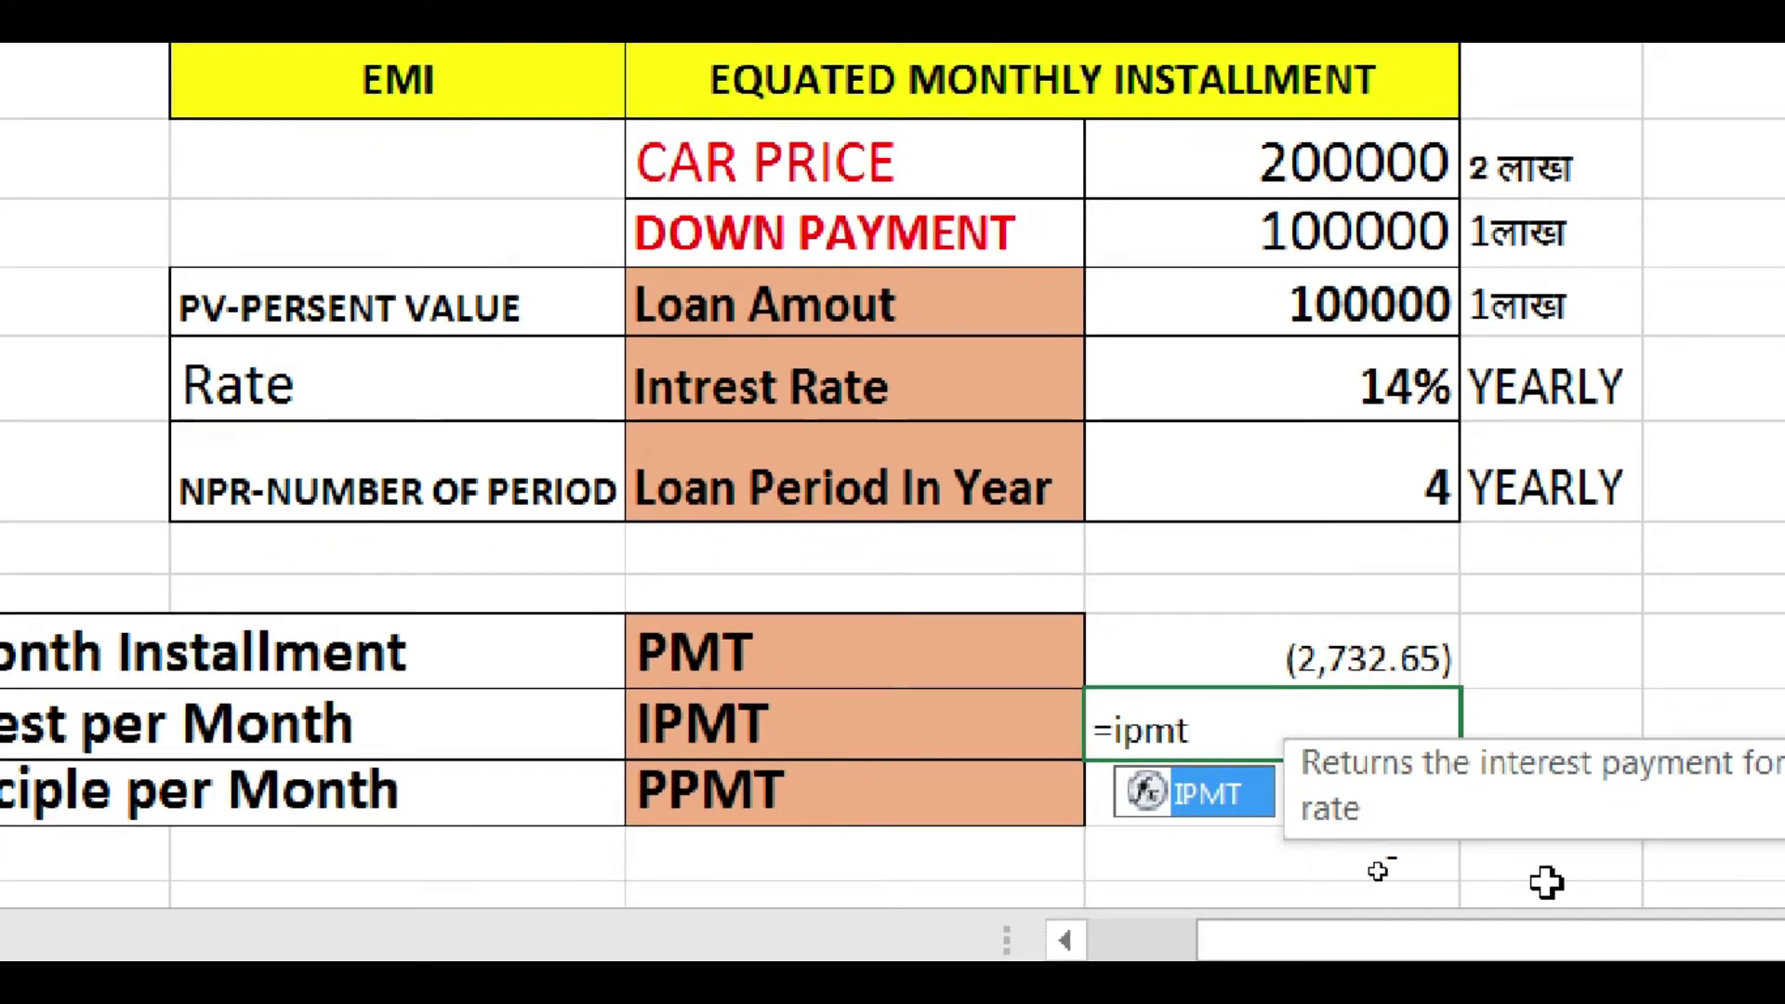
pyautogui.write('(')
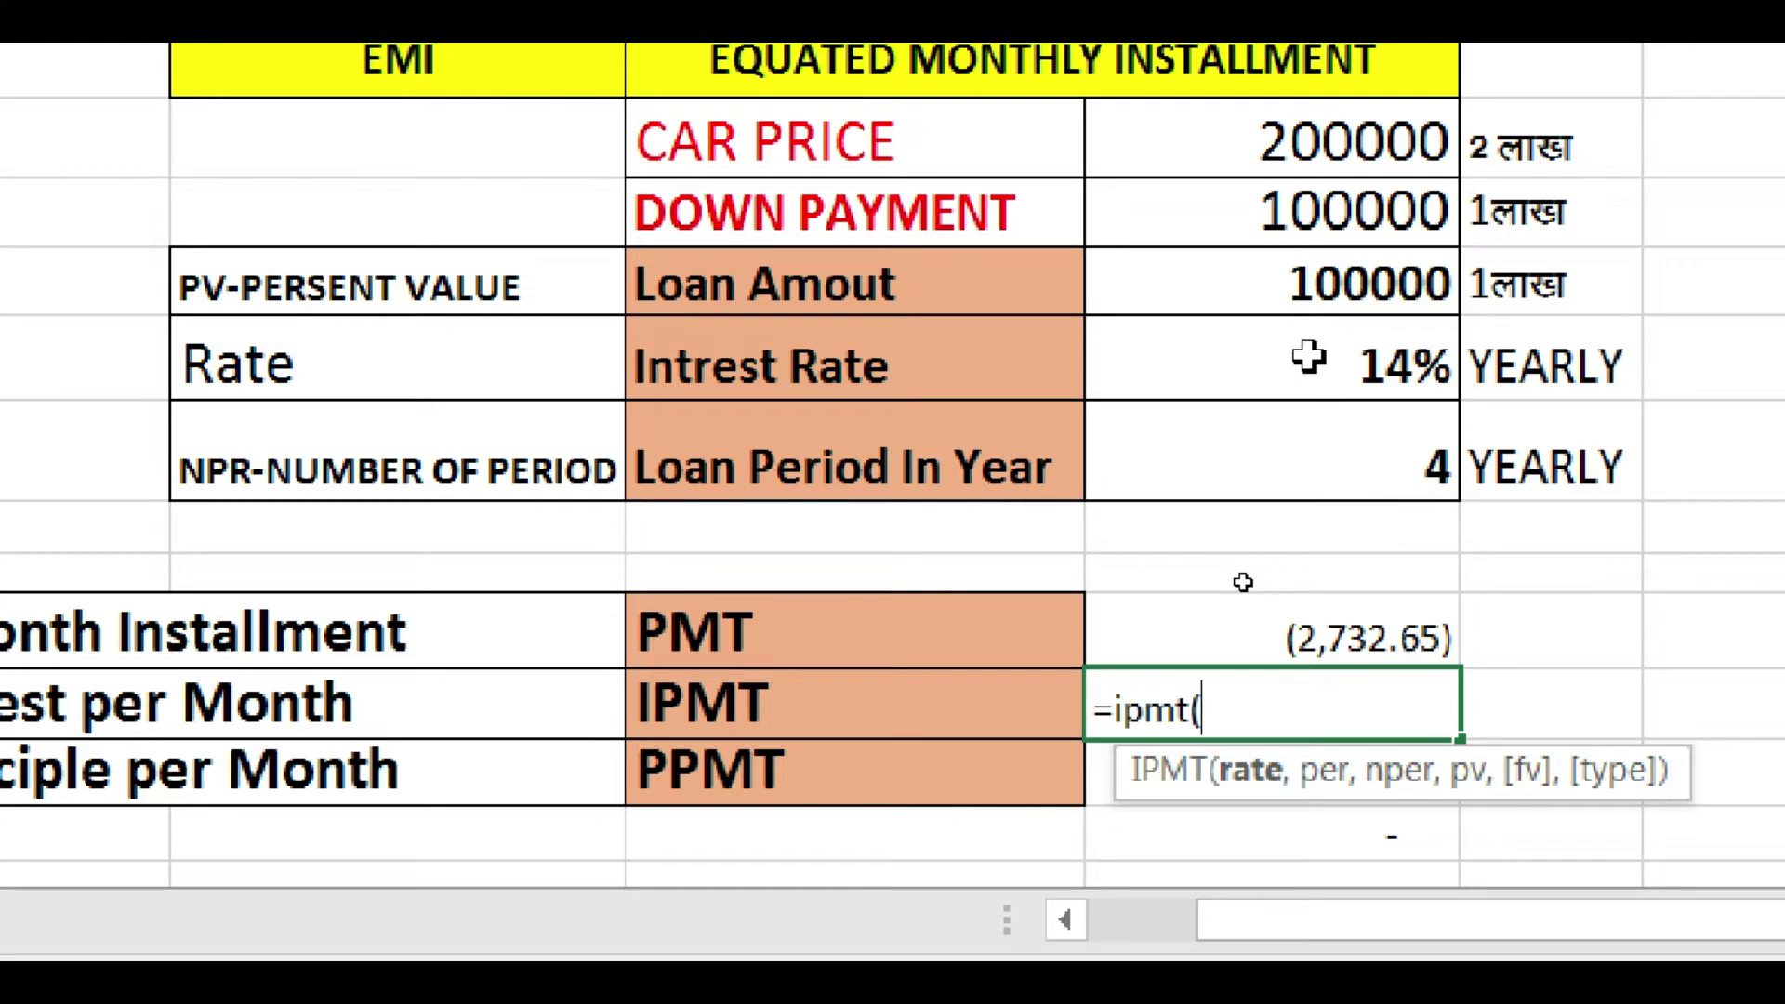
pyautogui.click(1311, 358)
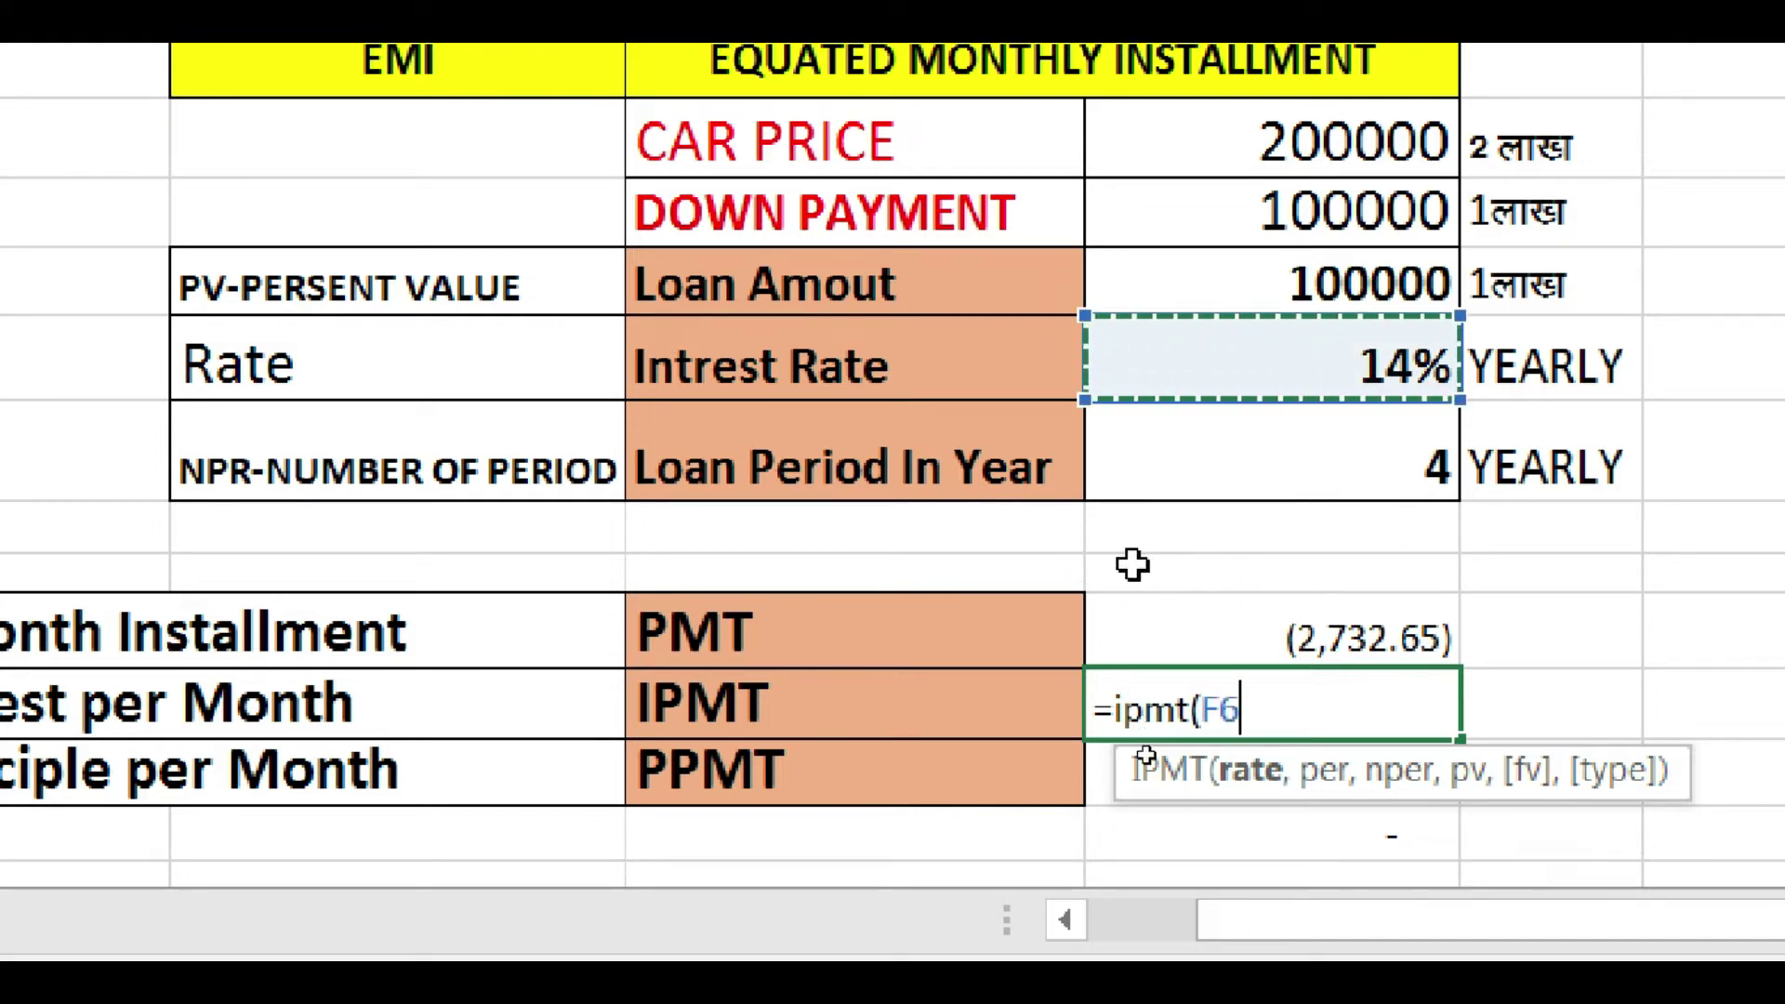
pyautogui.write('/')
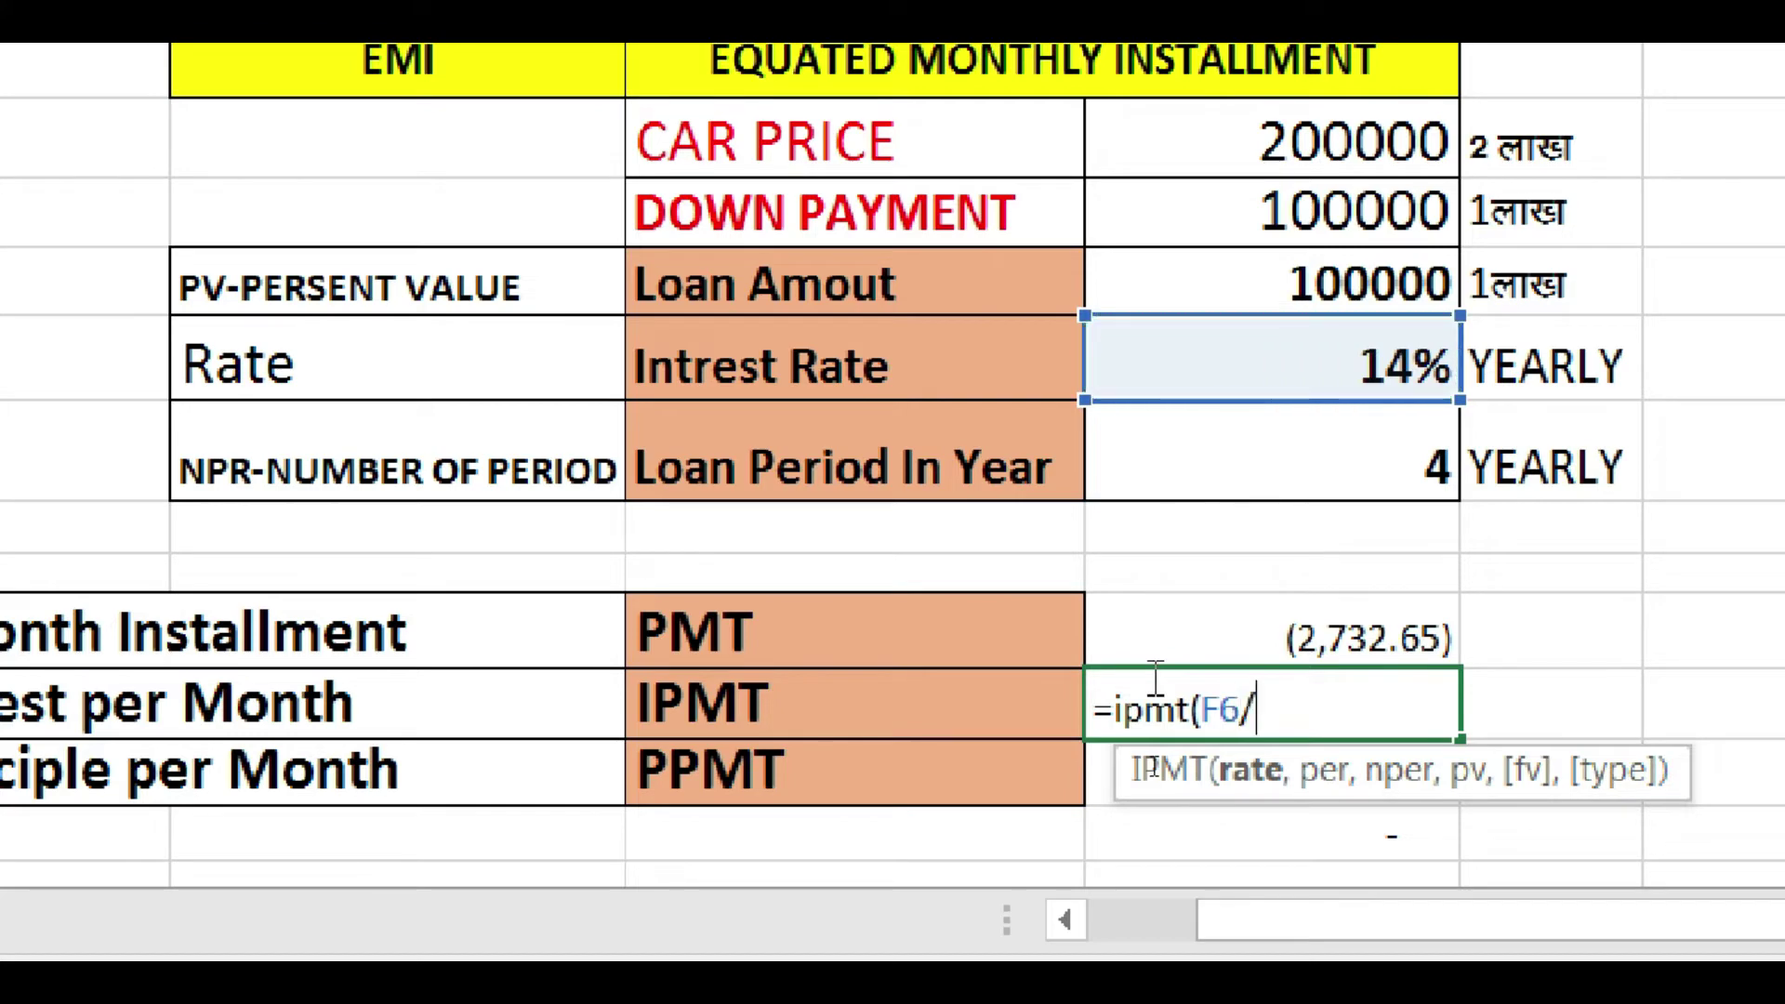
pyautogui.write('12')
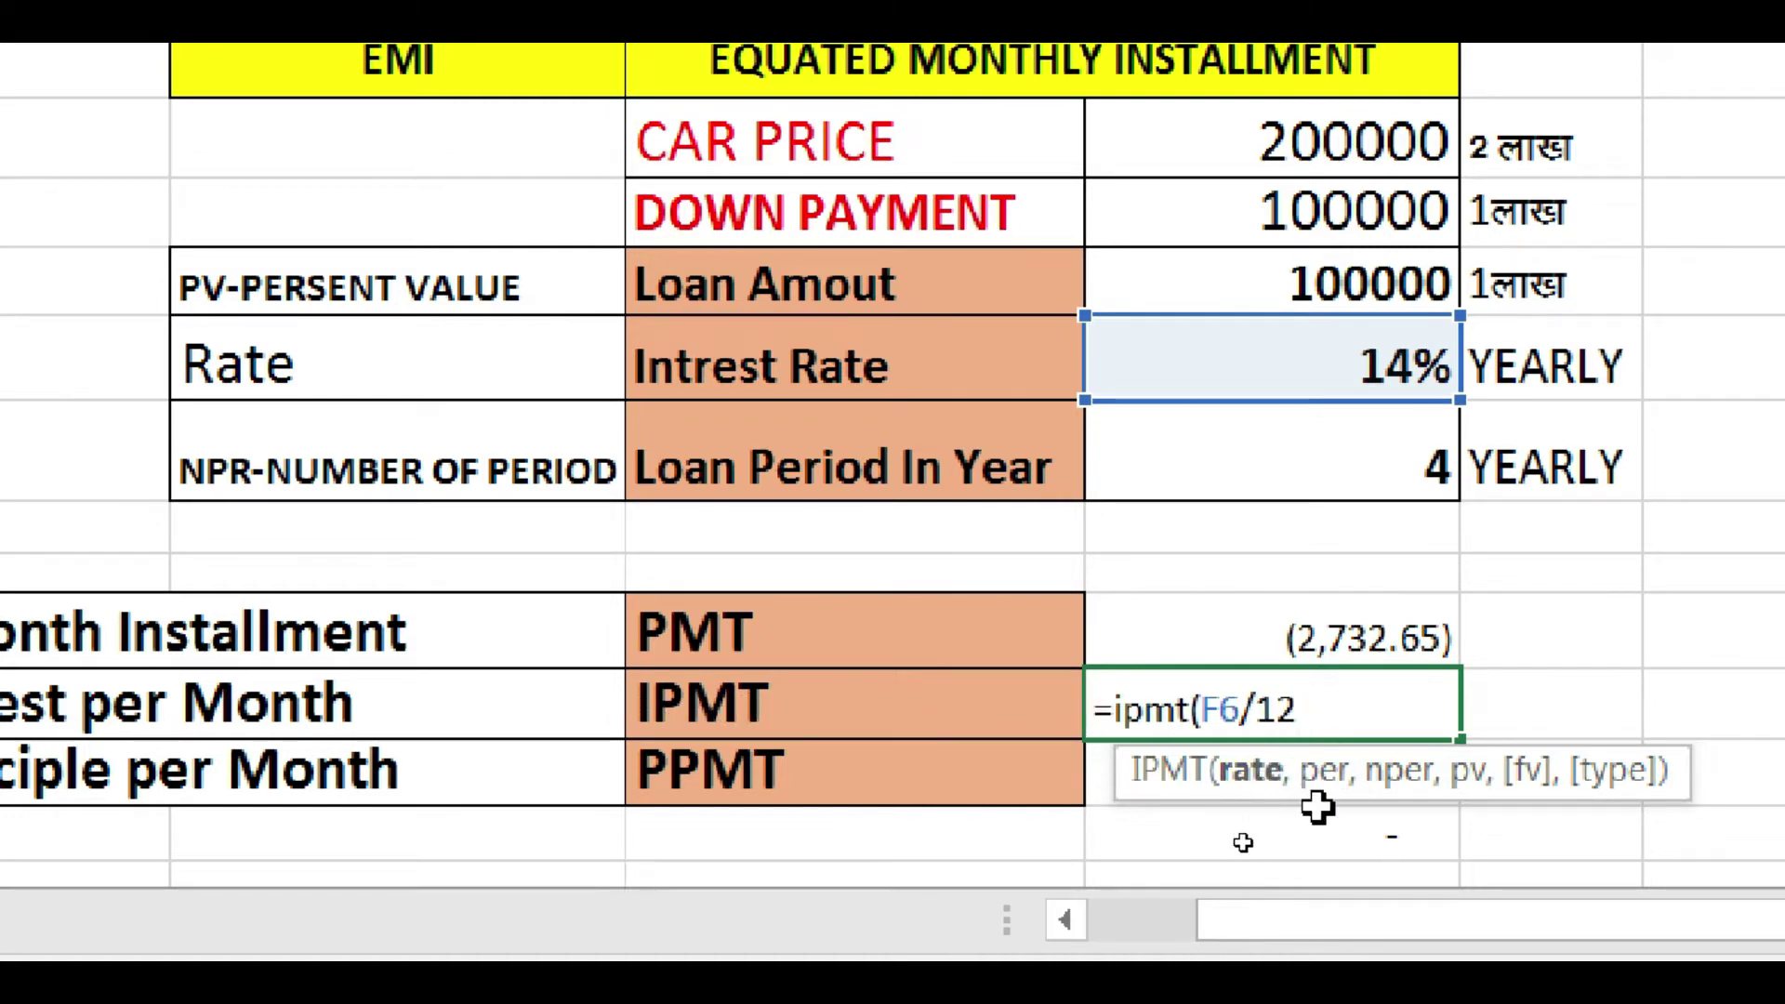
pyautogui.write(',')
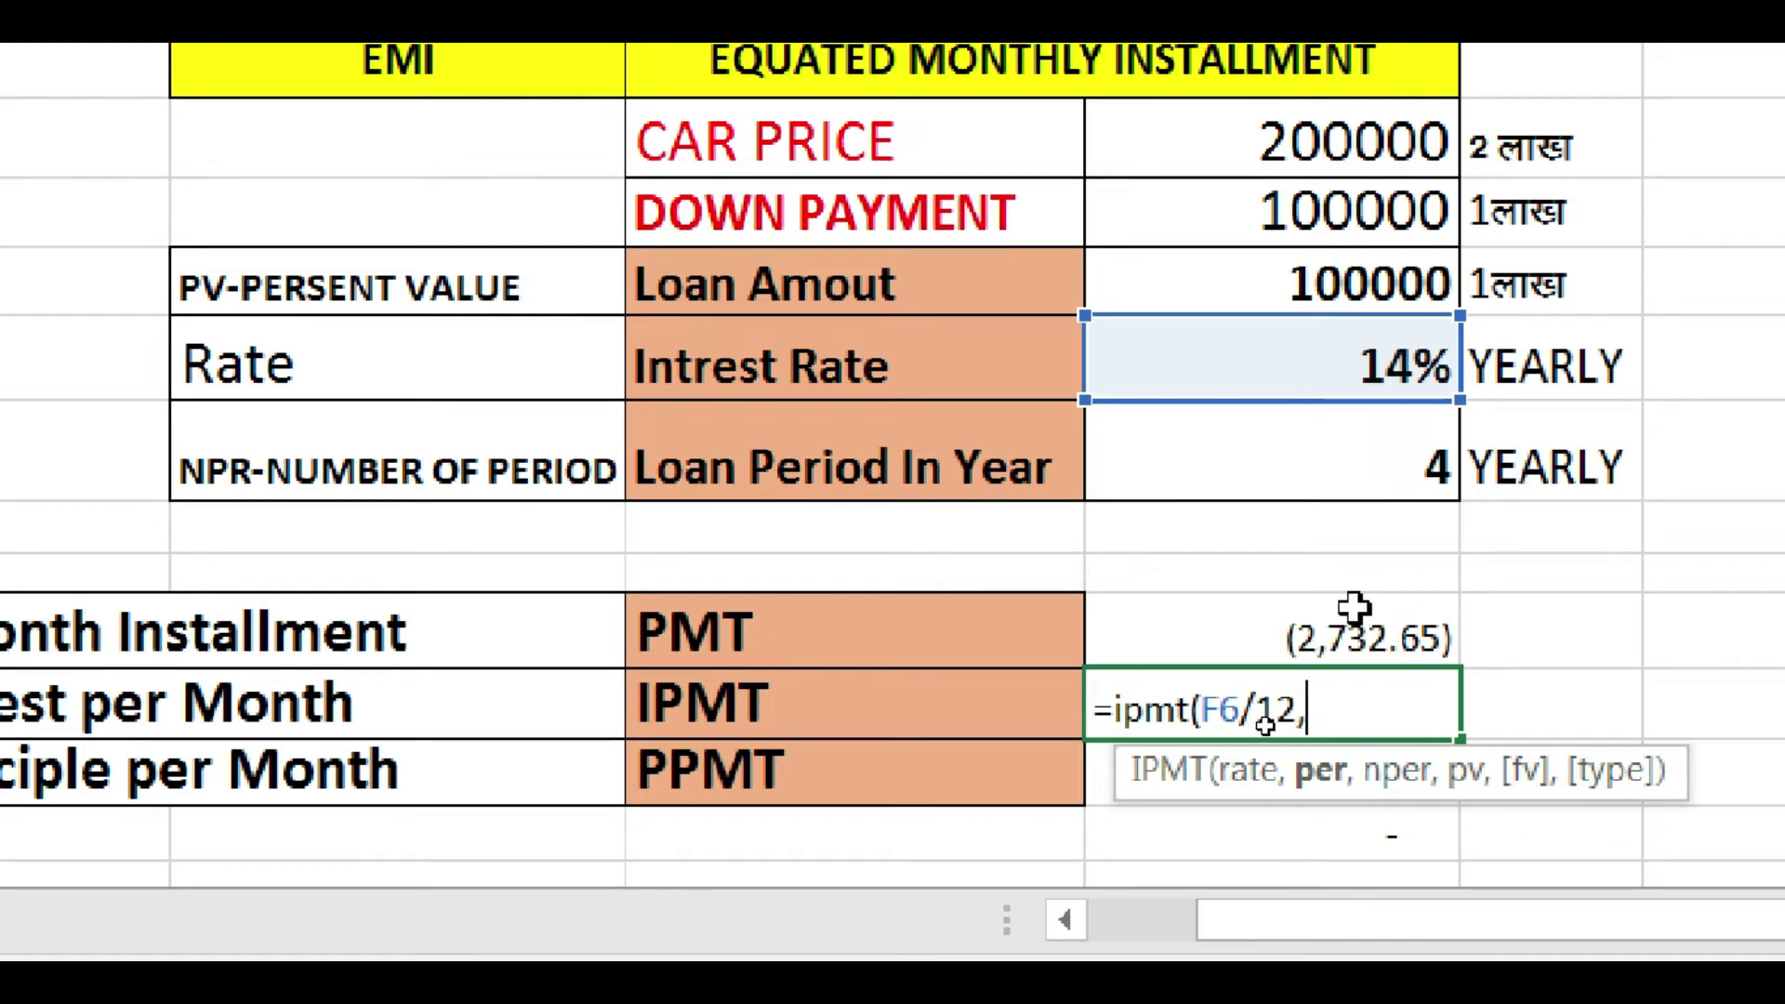
pyautogui.write(',')
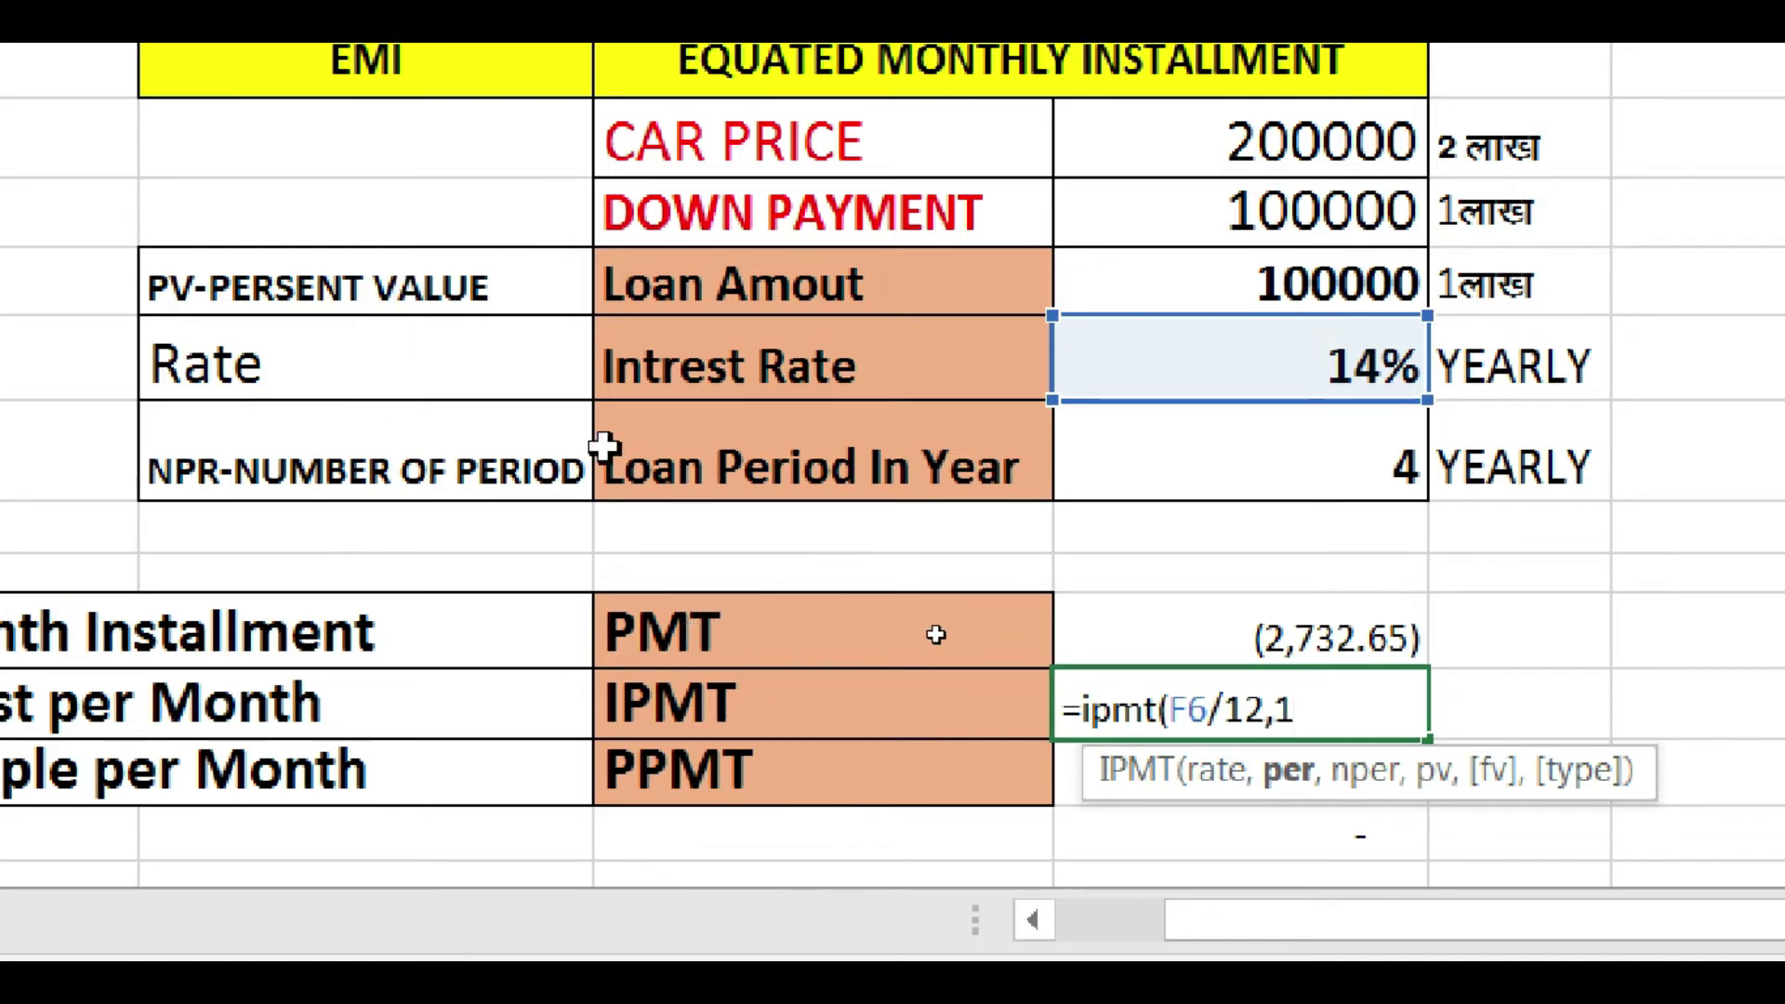
# - Dismiss the argument error and finish =IPMT(F6/12,1,F7*12,F5) in F11, giving ($1,166.67)
pyautogui.press('Return')
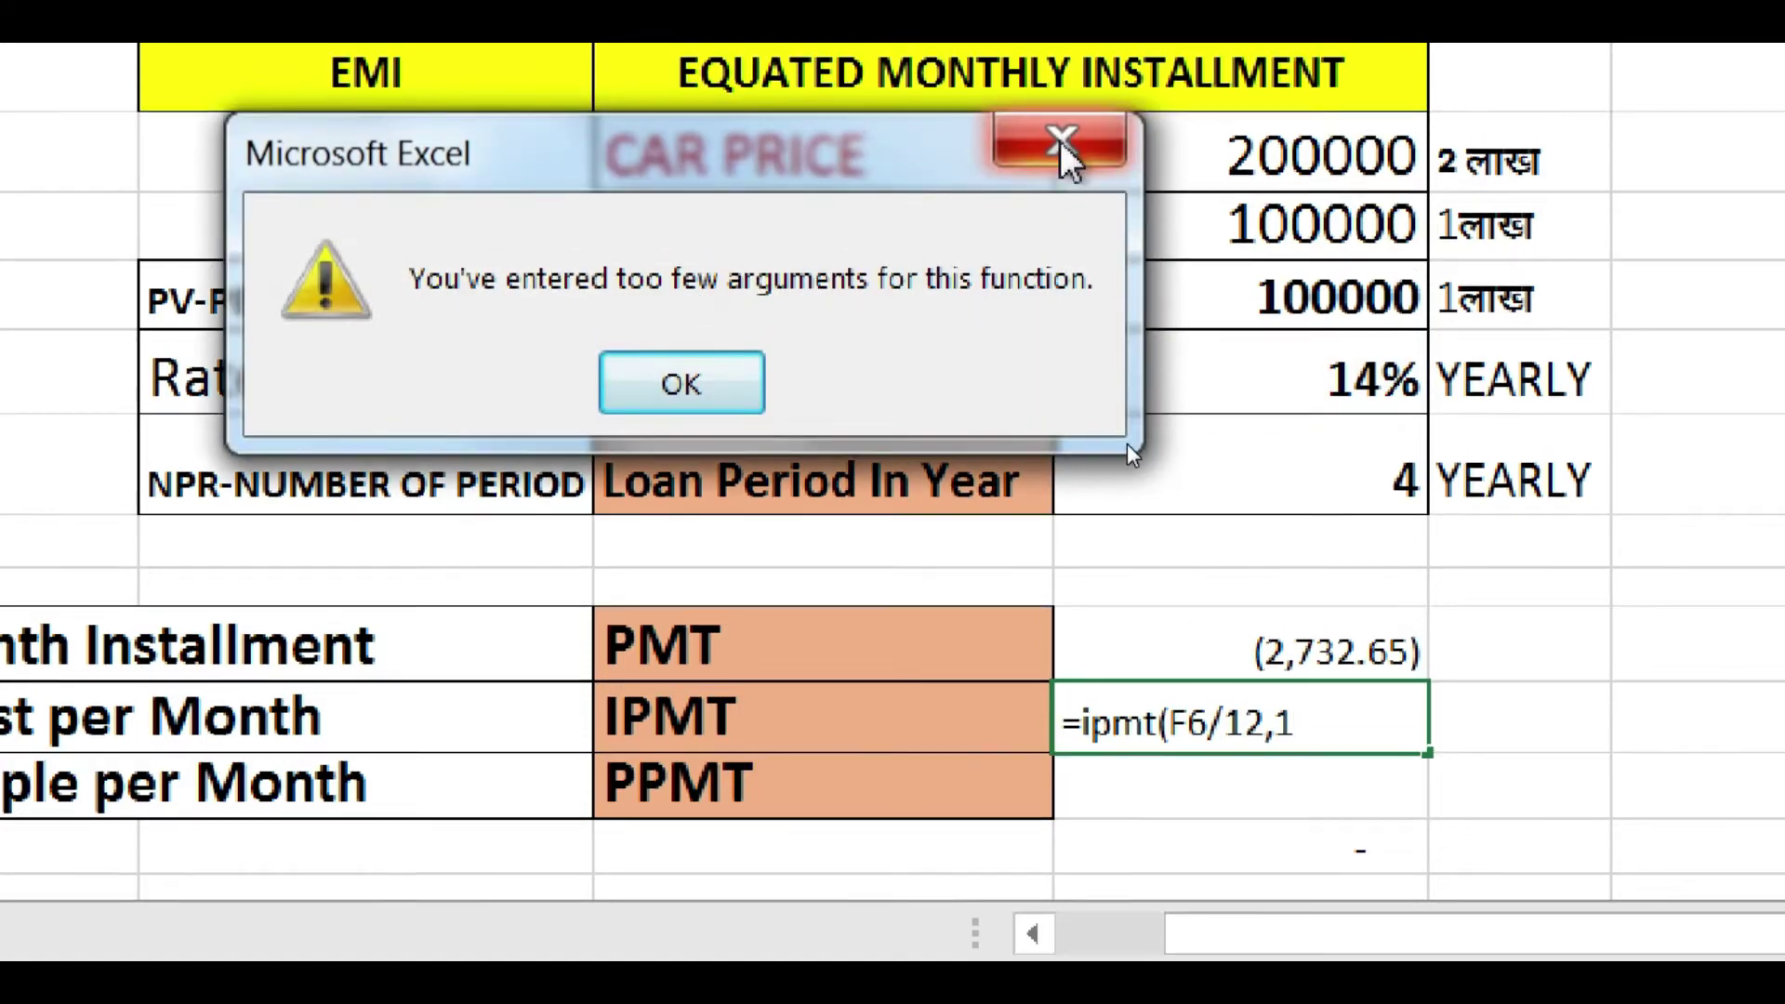
pyautogui.click(1061, 127)
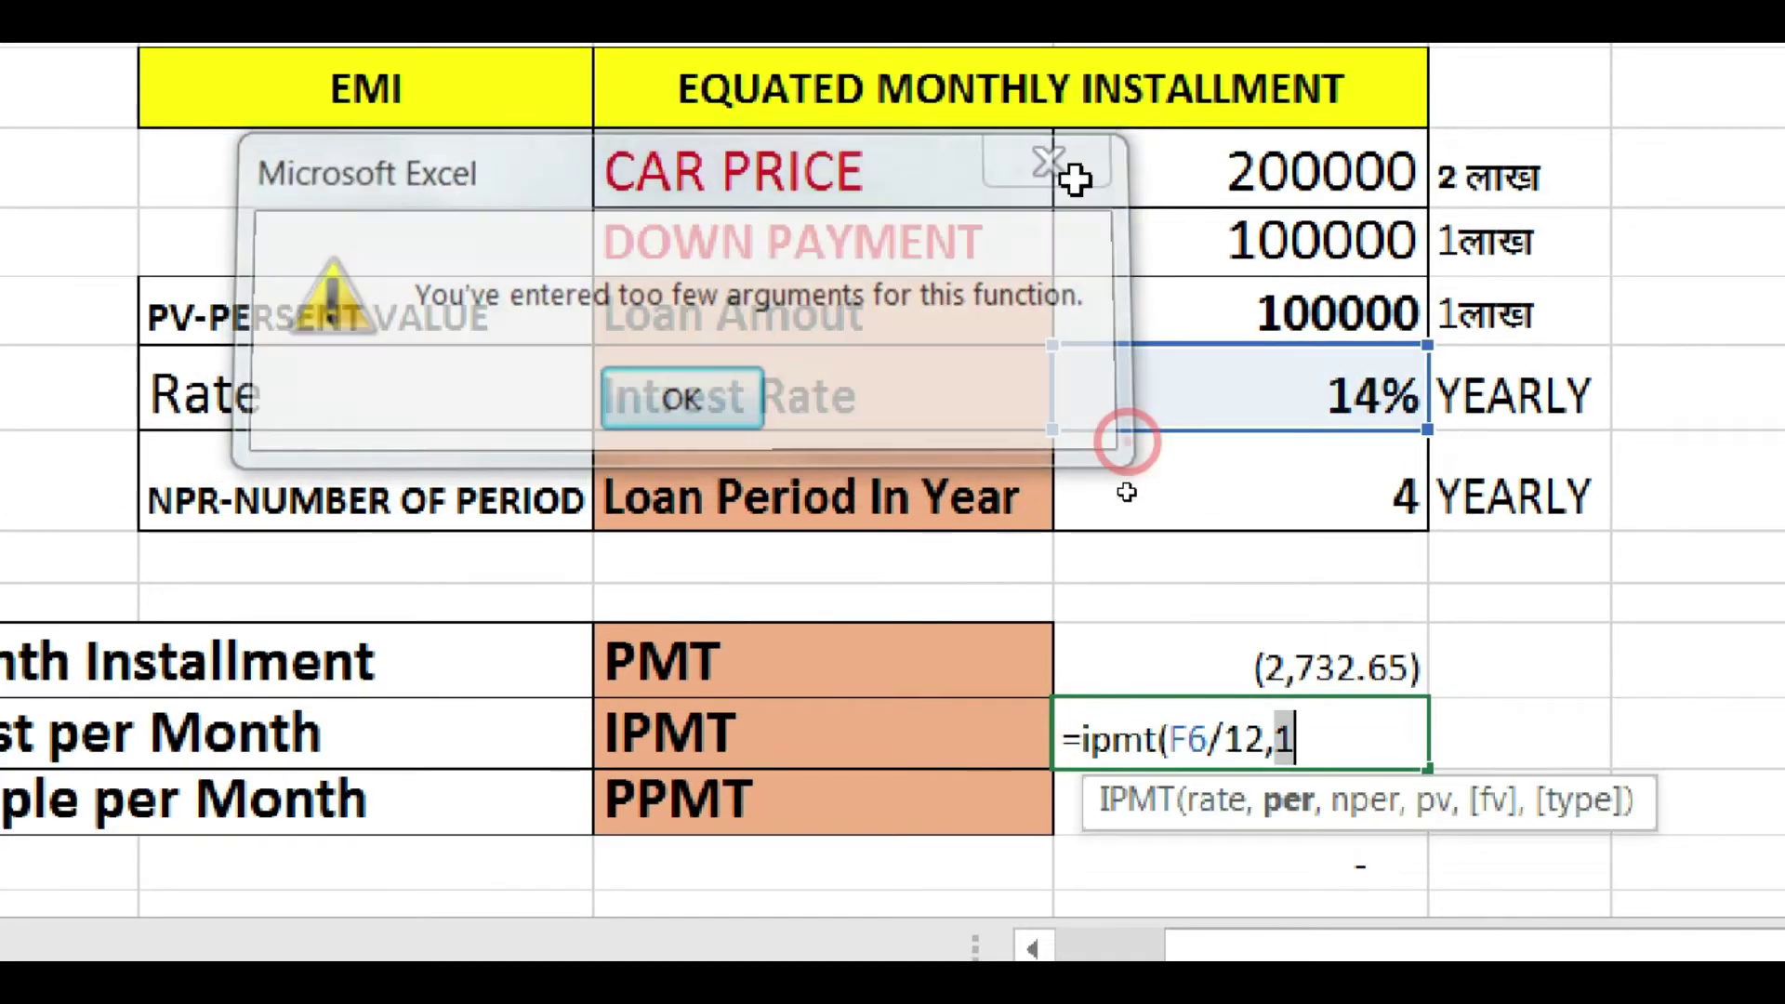
pyautogui.click(1313, 746)
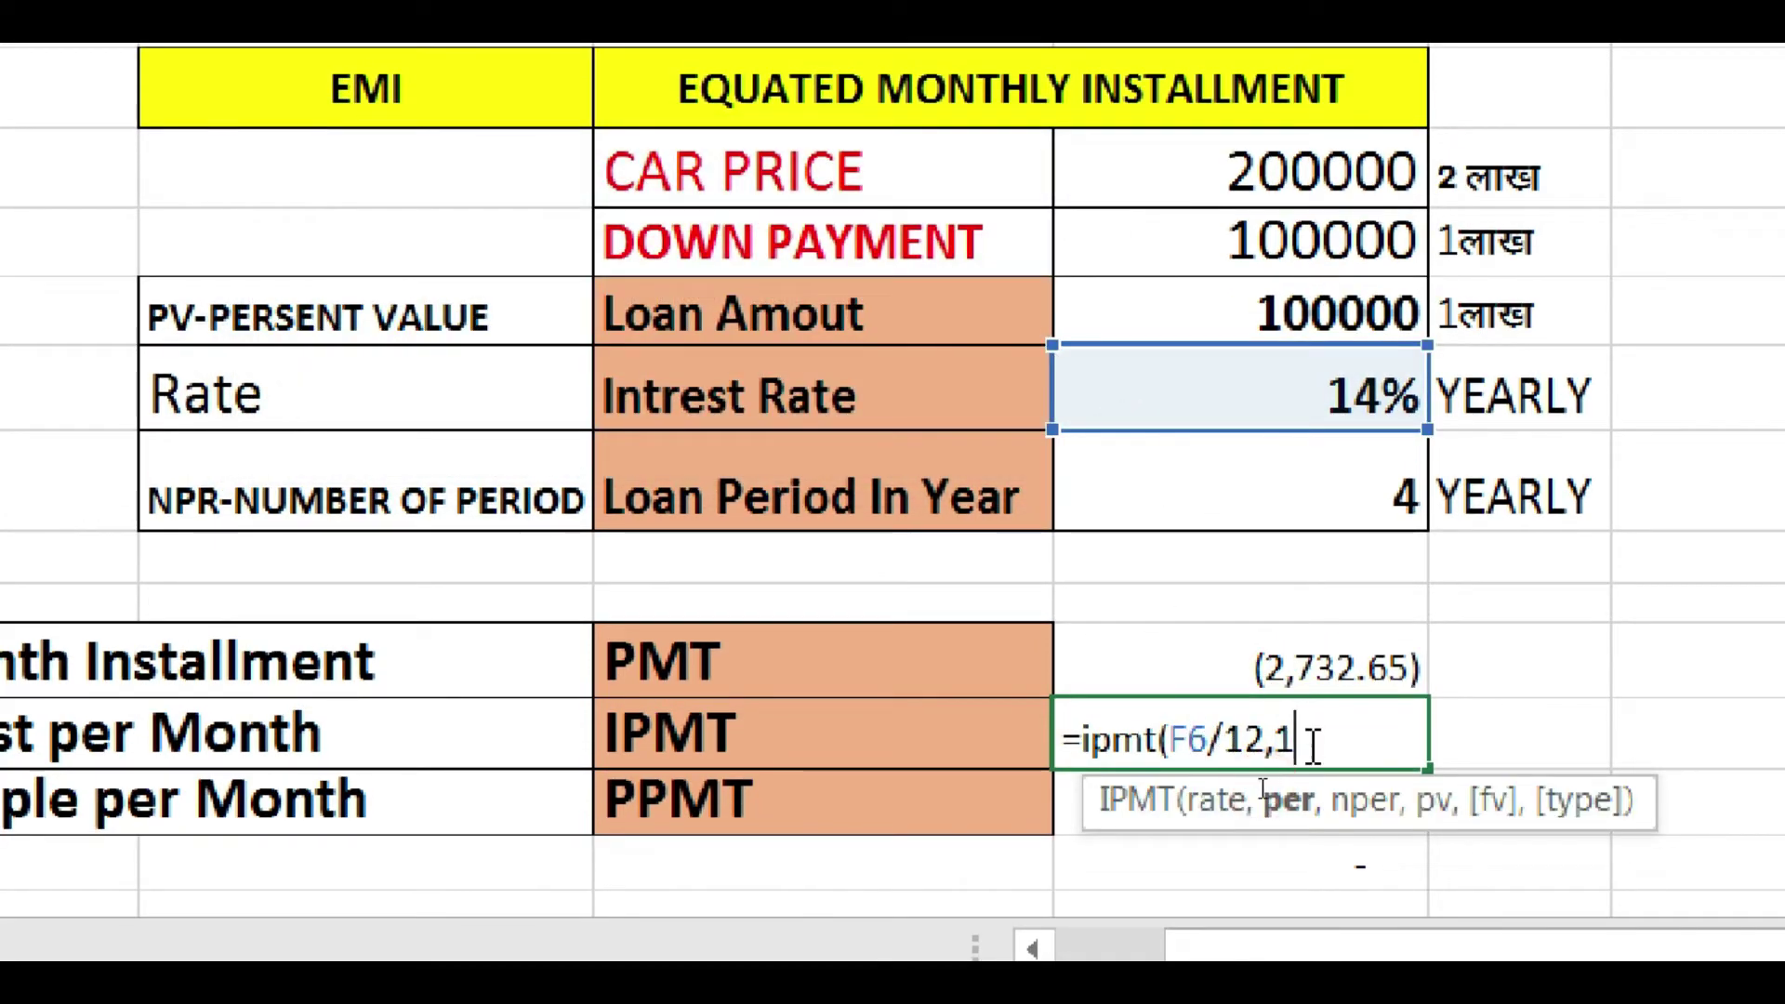
pyautogui.write(',')
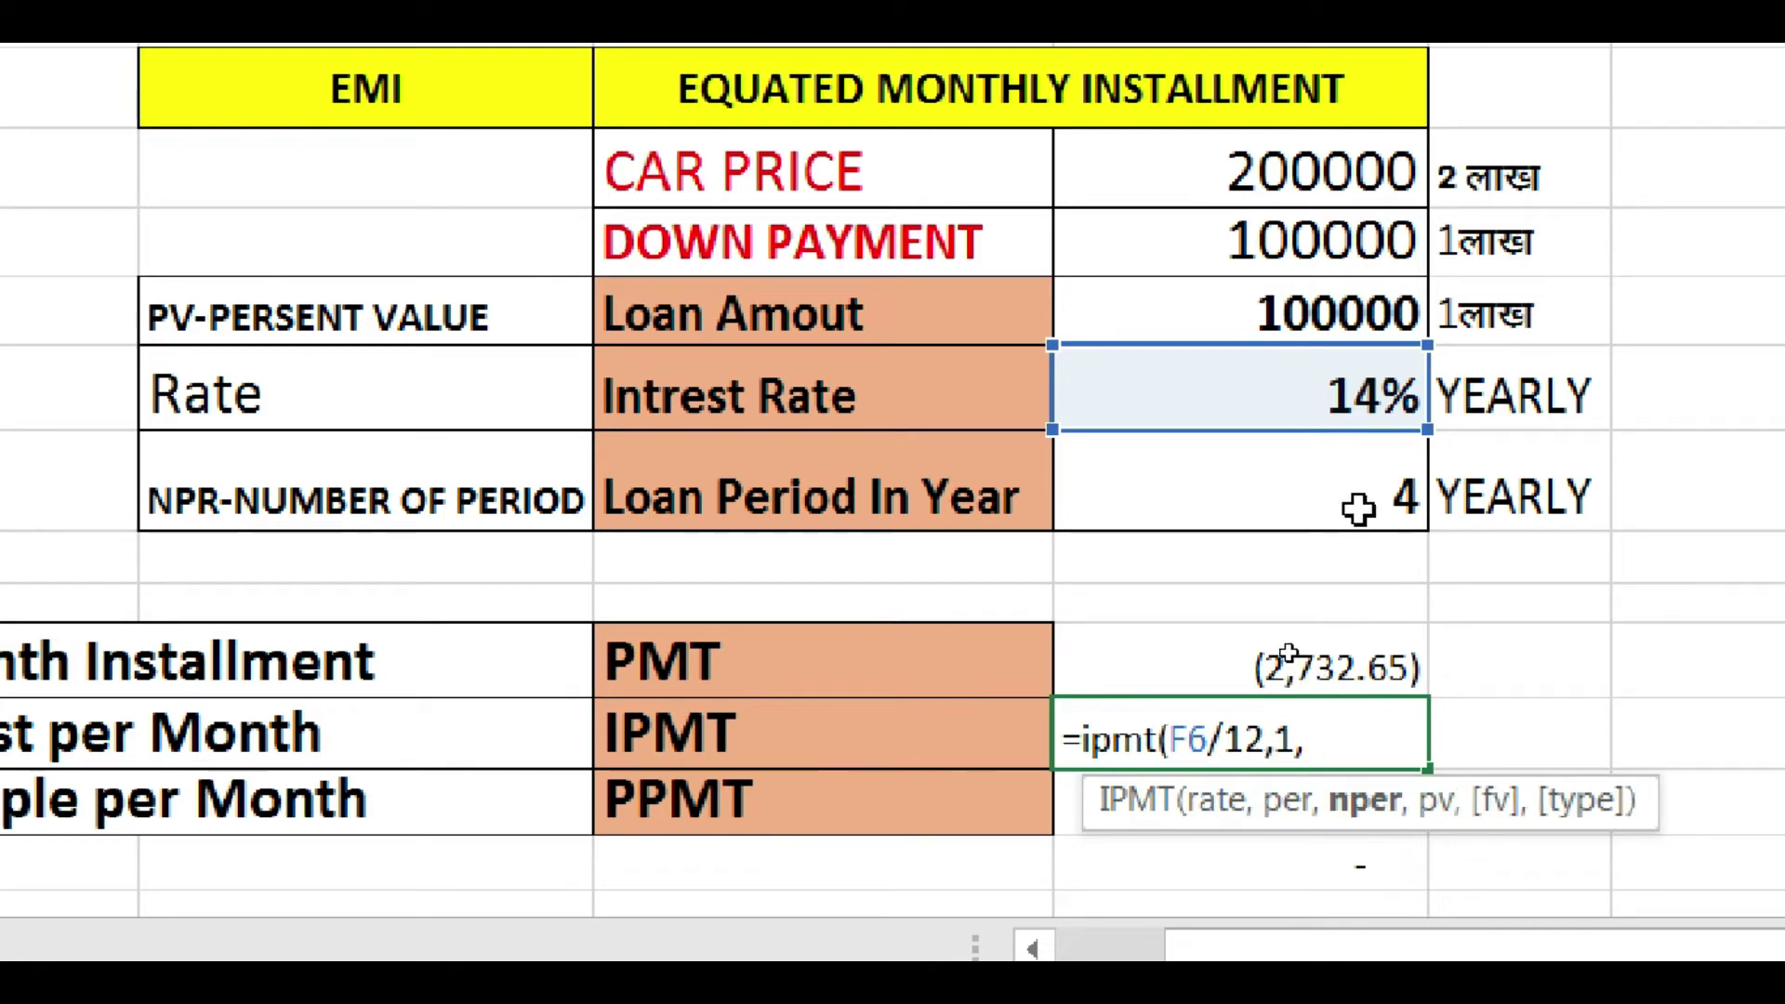
pyautogui.click(1357, 498)
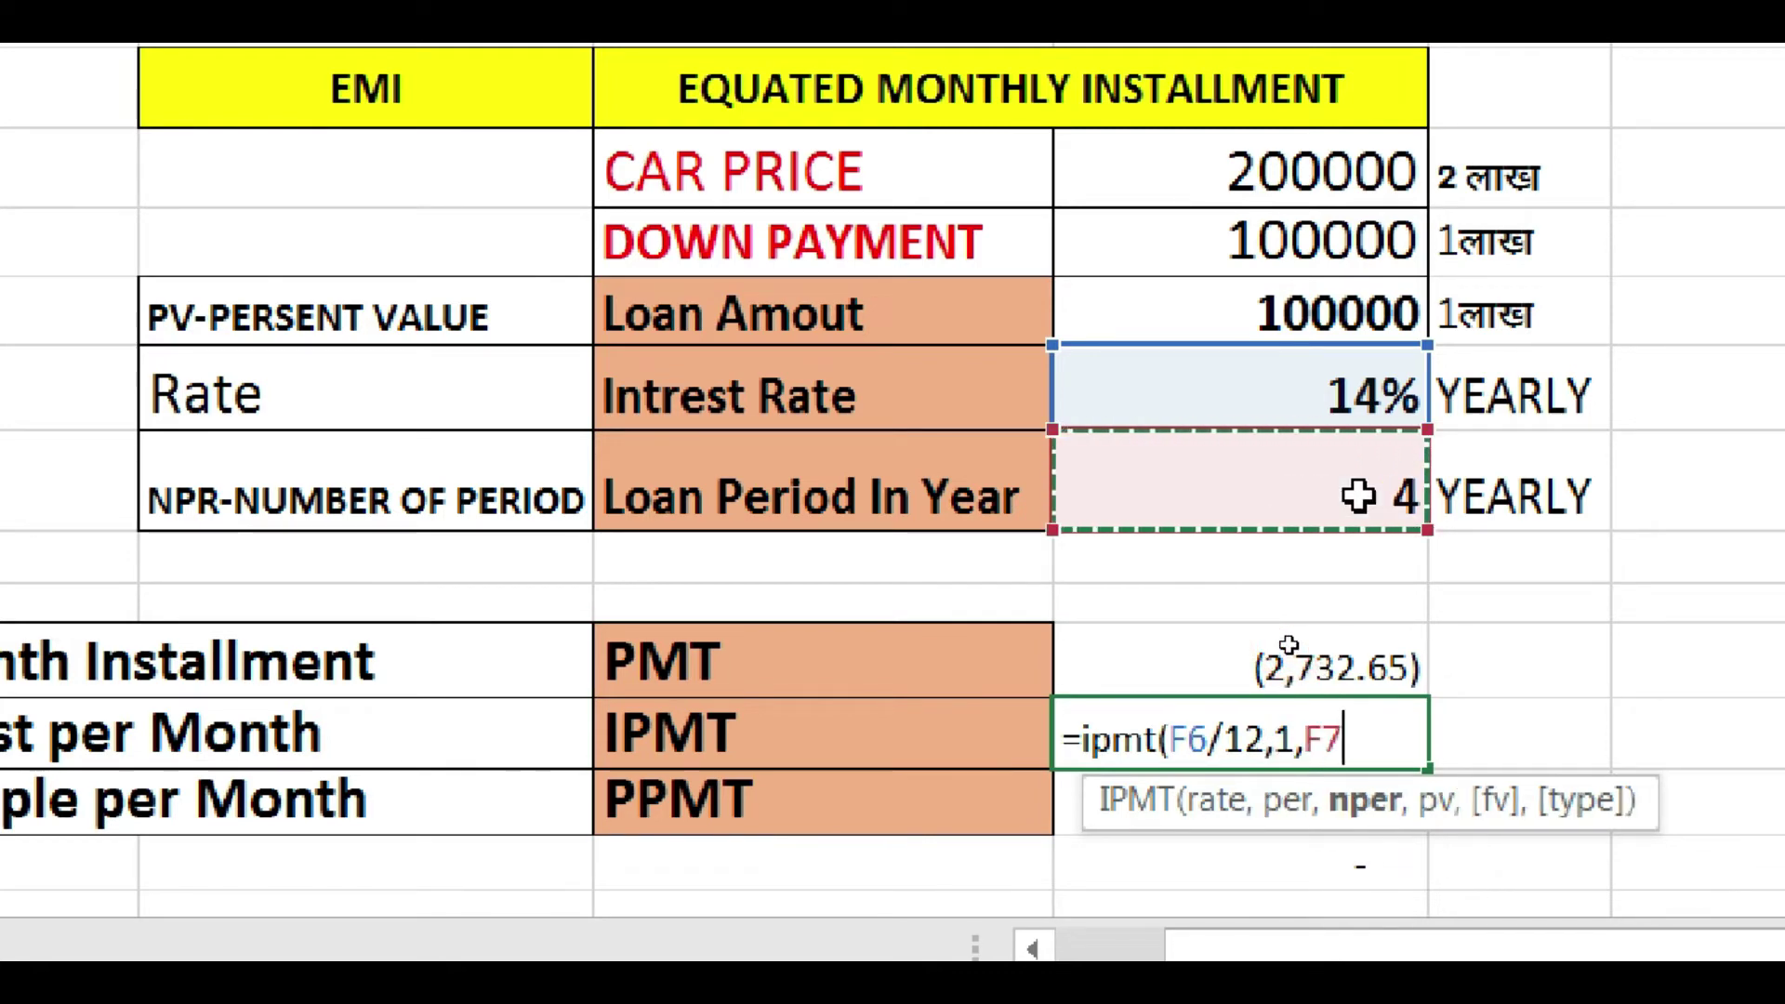
pyautogui.write('*12')
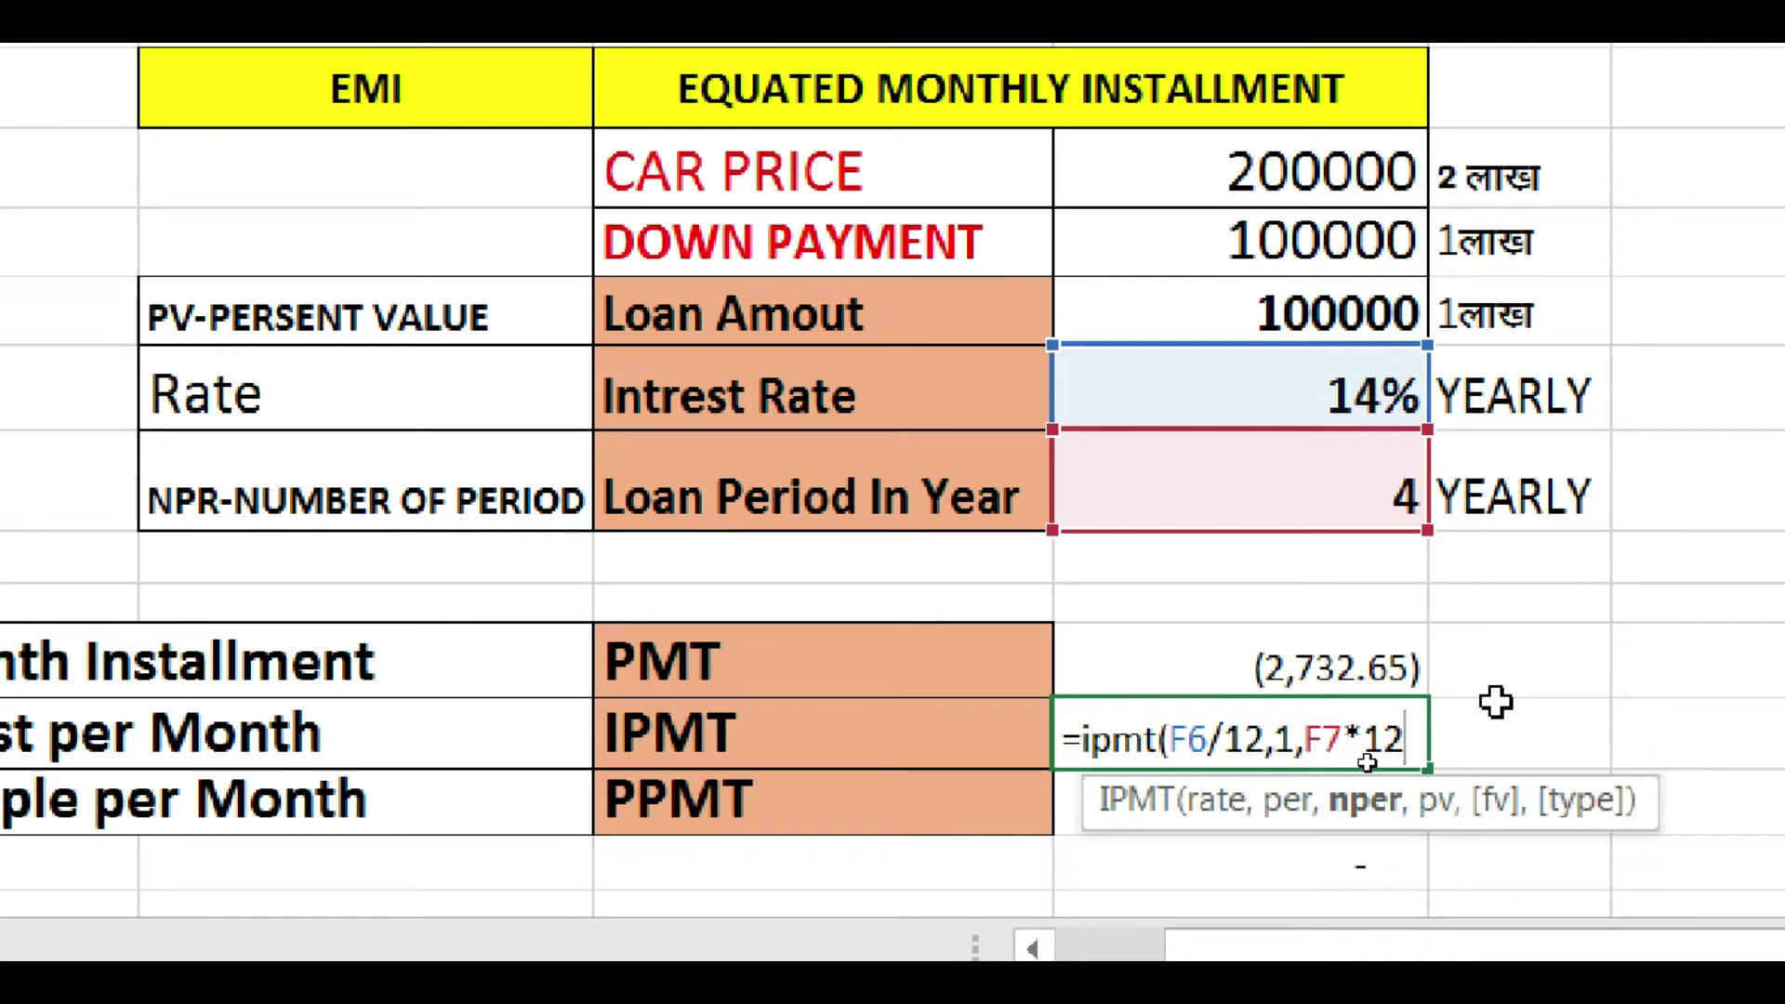
pyautogui.write(',')
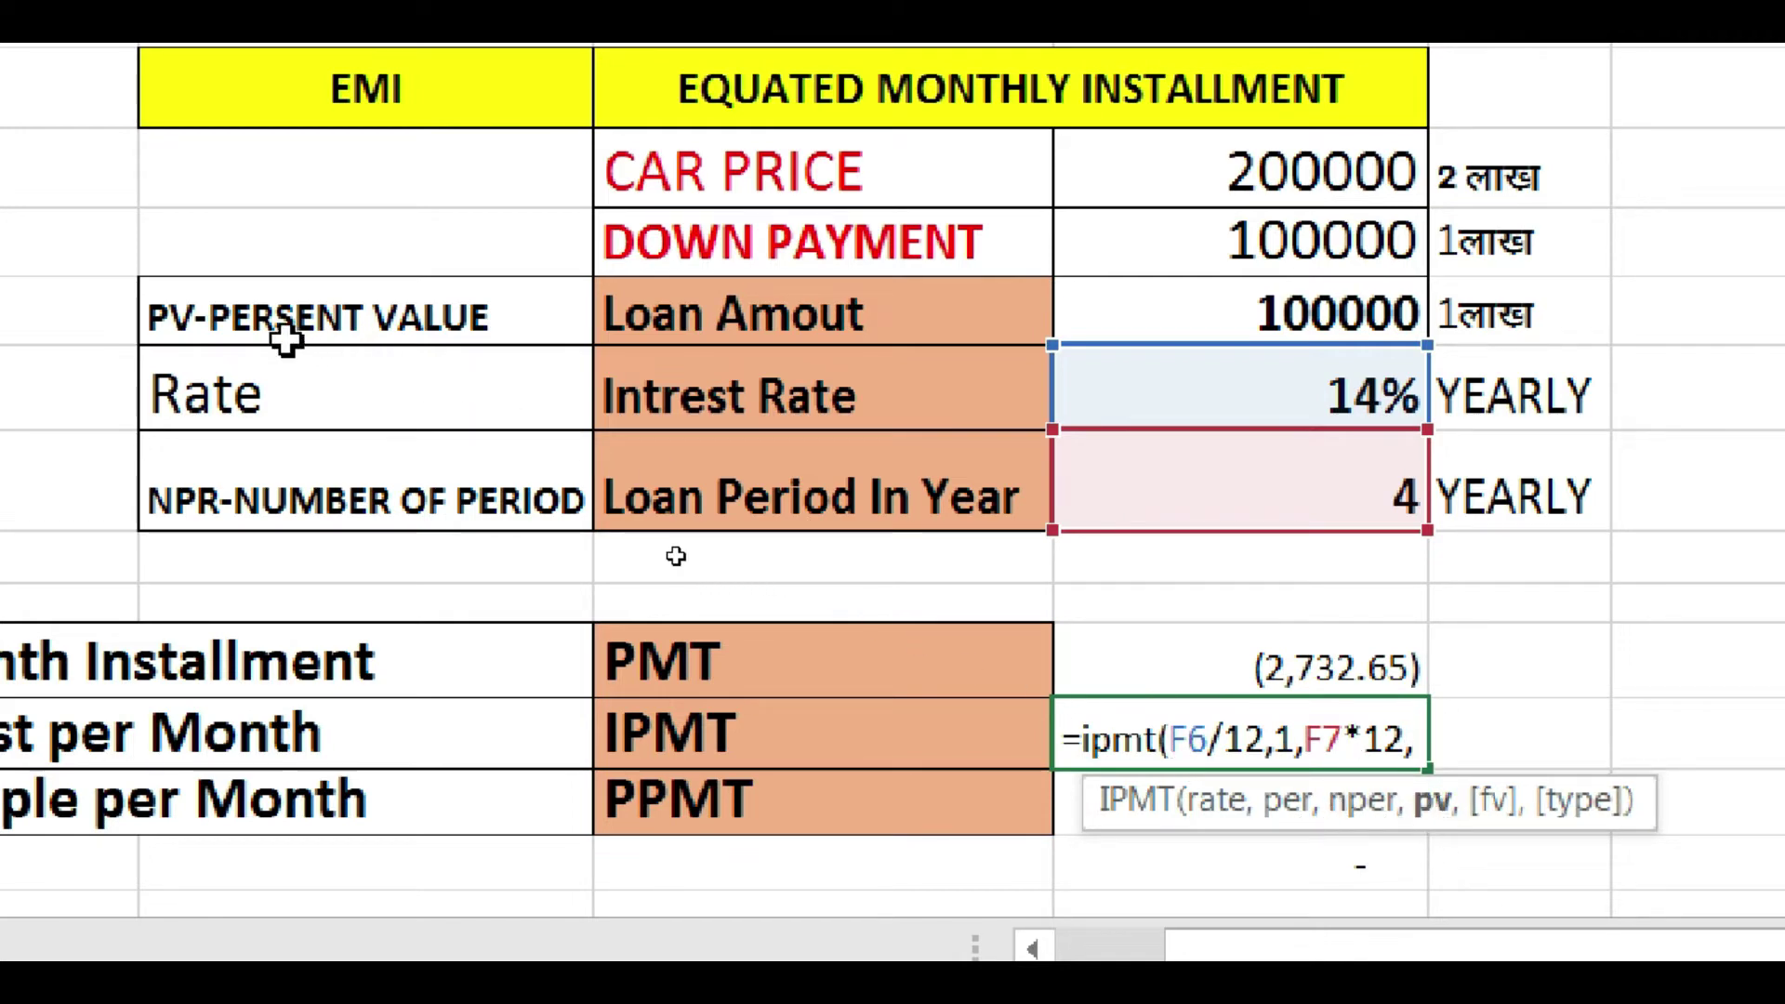
pyautogui.click(1373, 314)
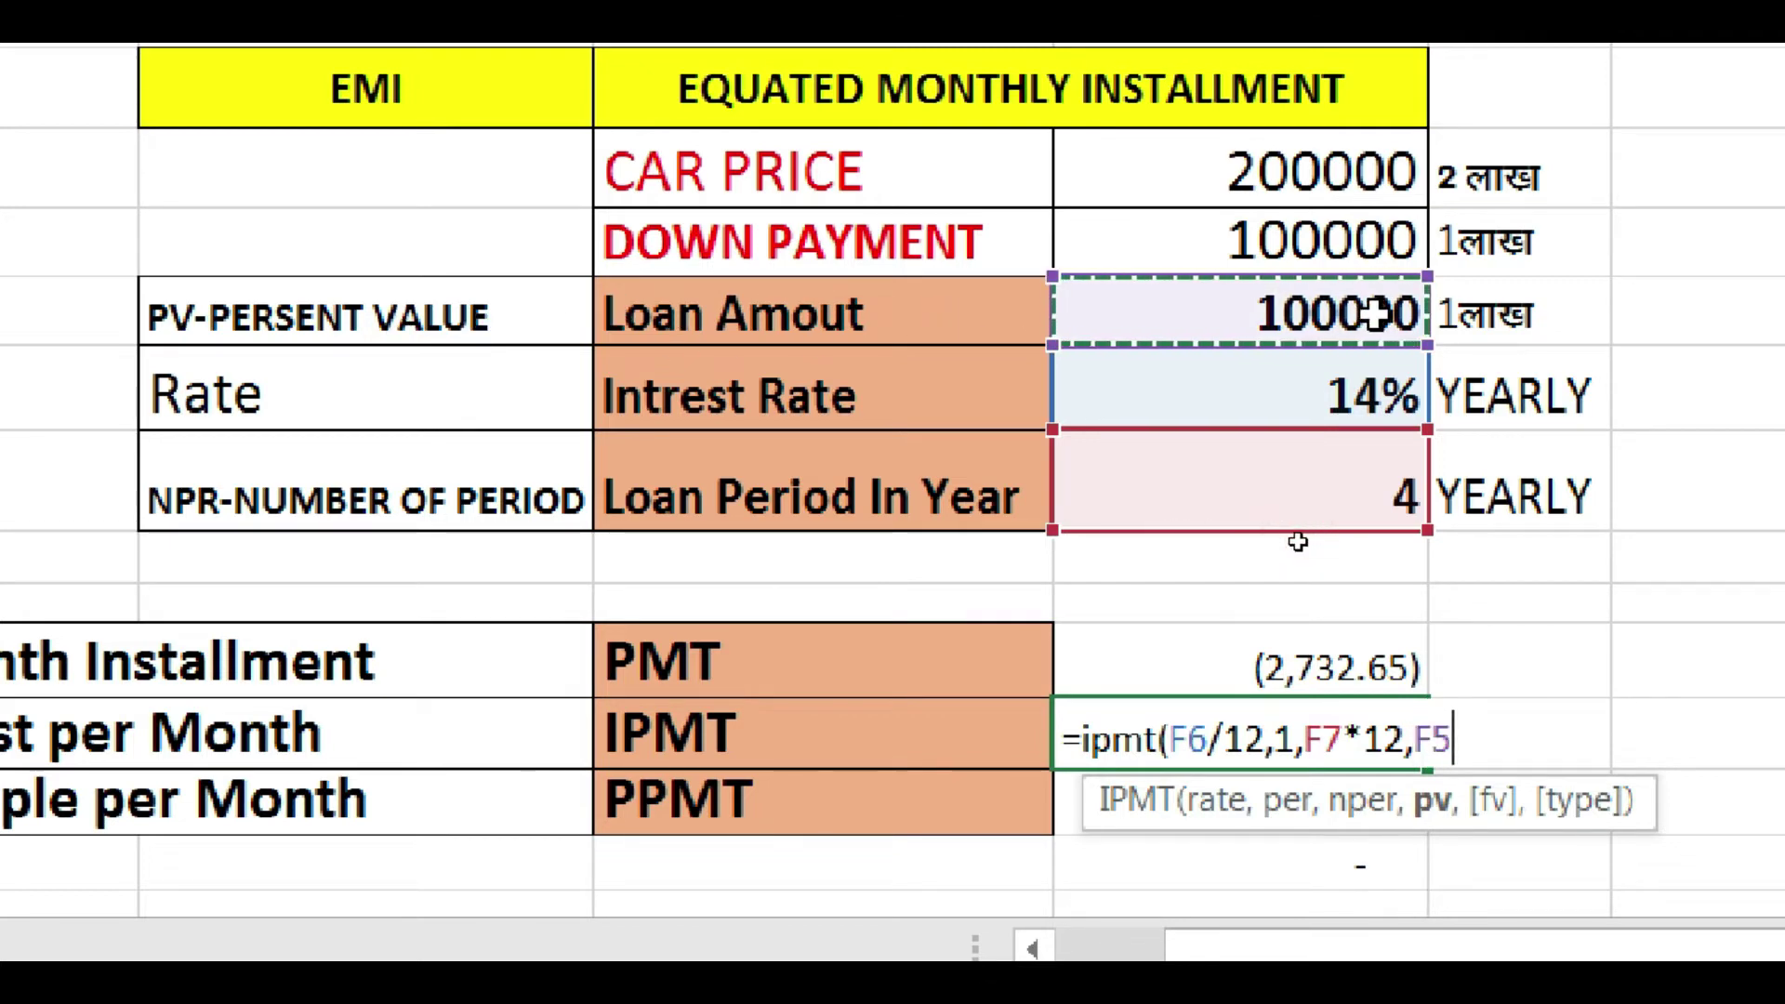
pyautogui.write(')')
pyautogui.press('Return')
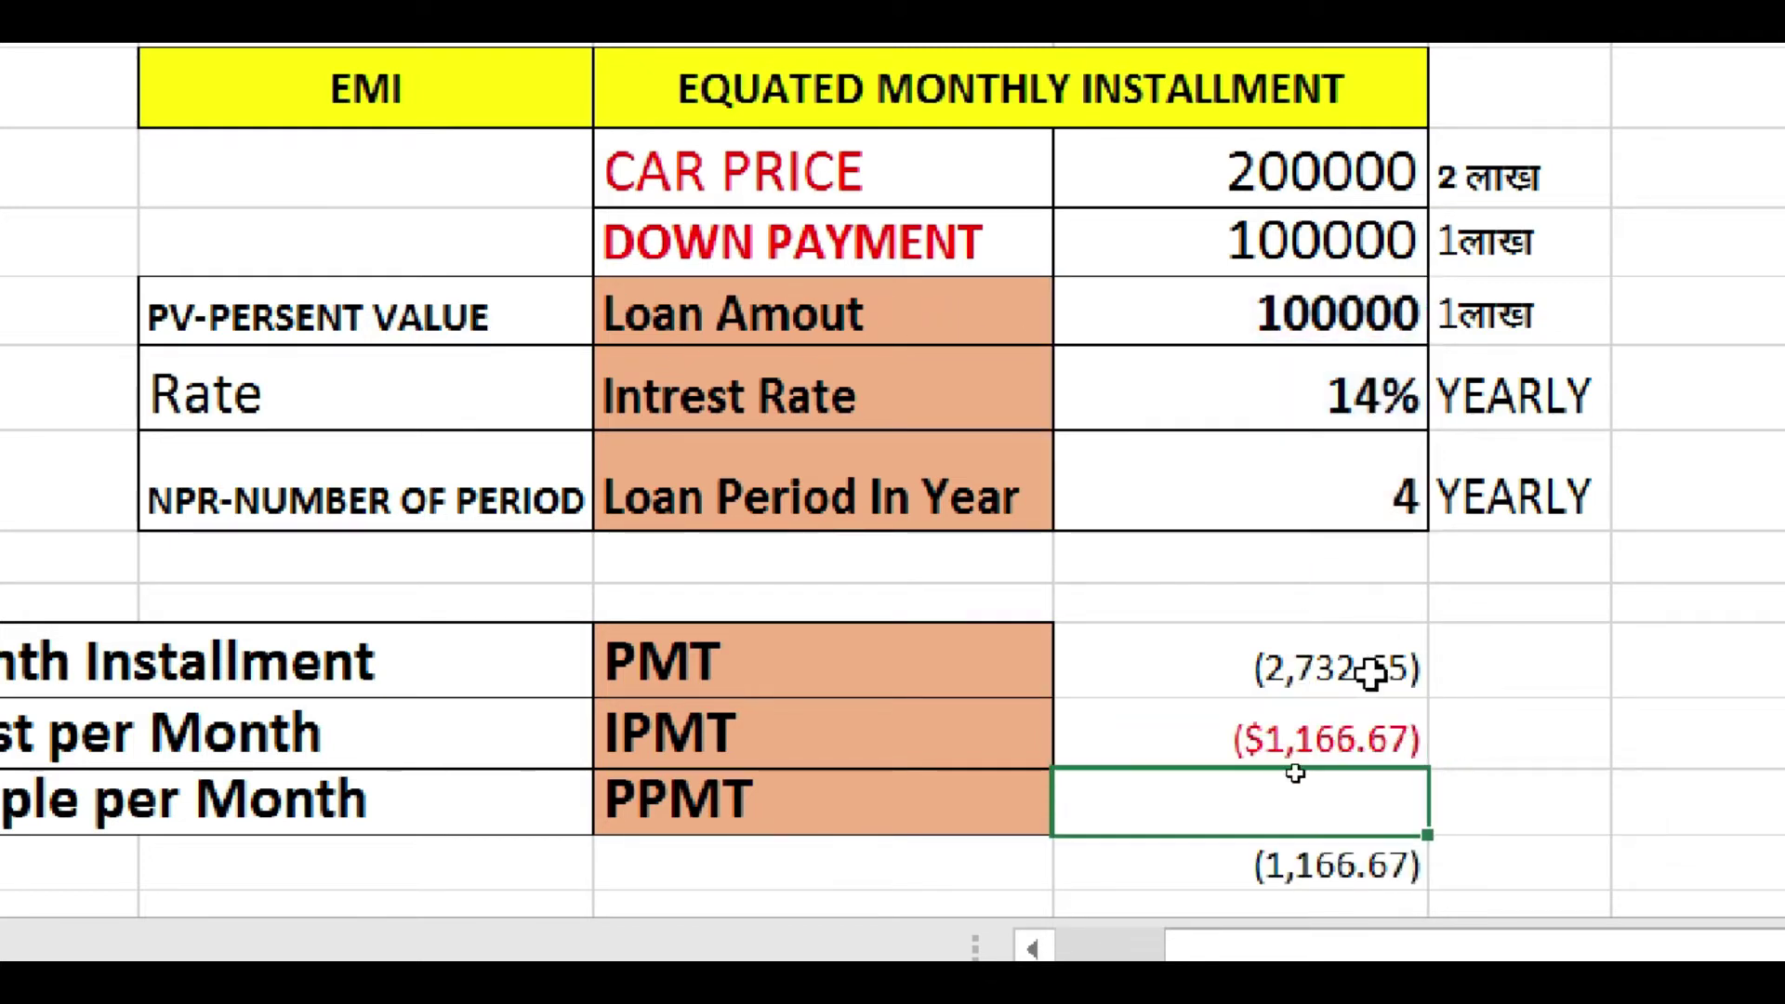
# - Apply Comma Style to F11 to show (1,166.67) and clear the temporary sum in F13
pyautogui.click(1329, 741)
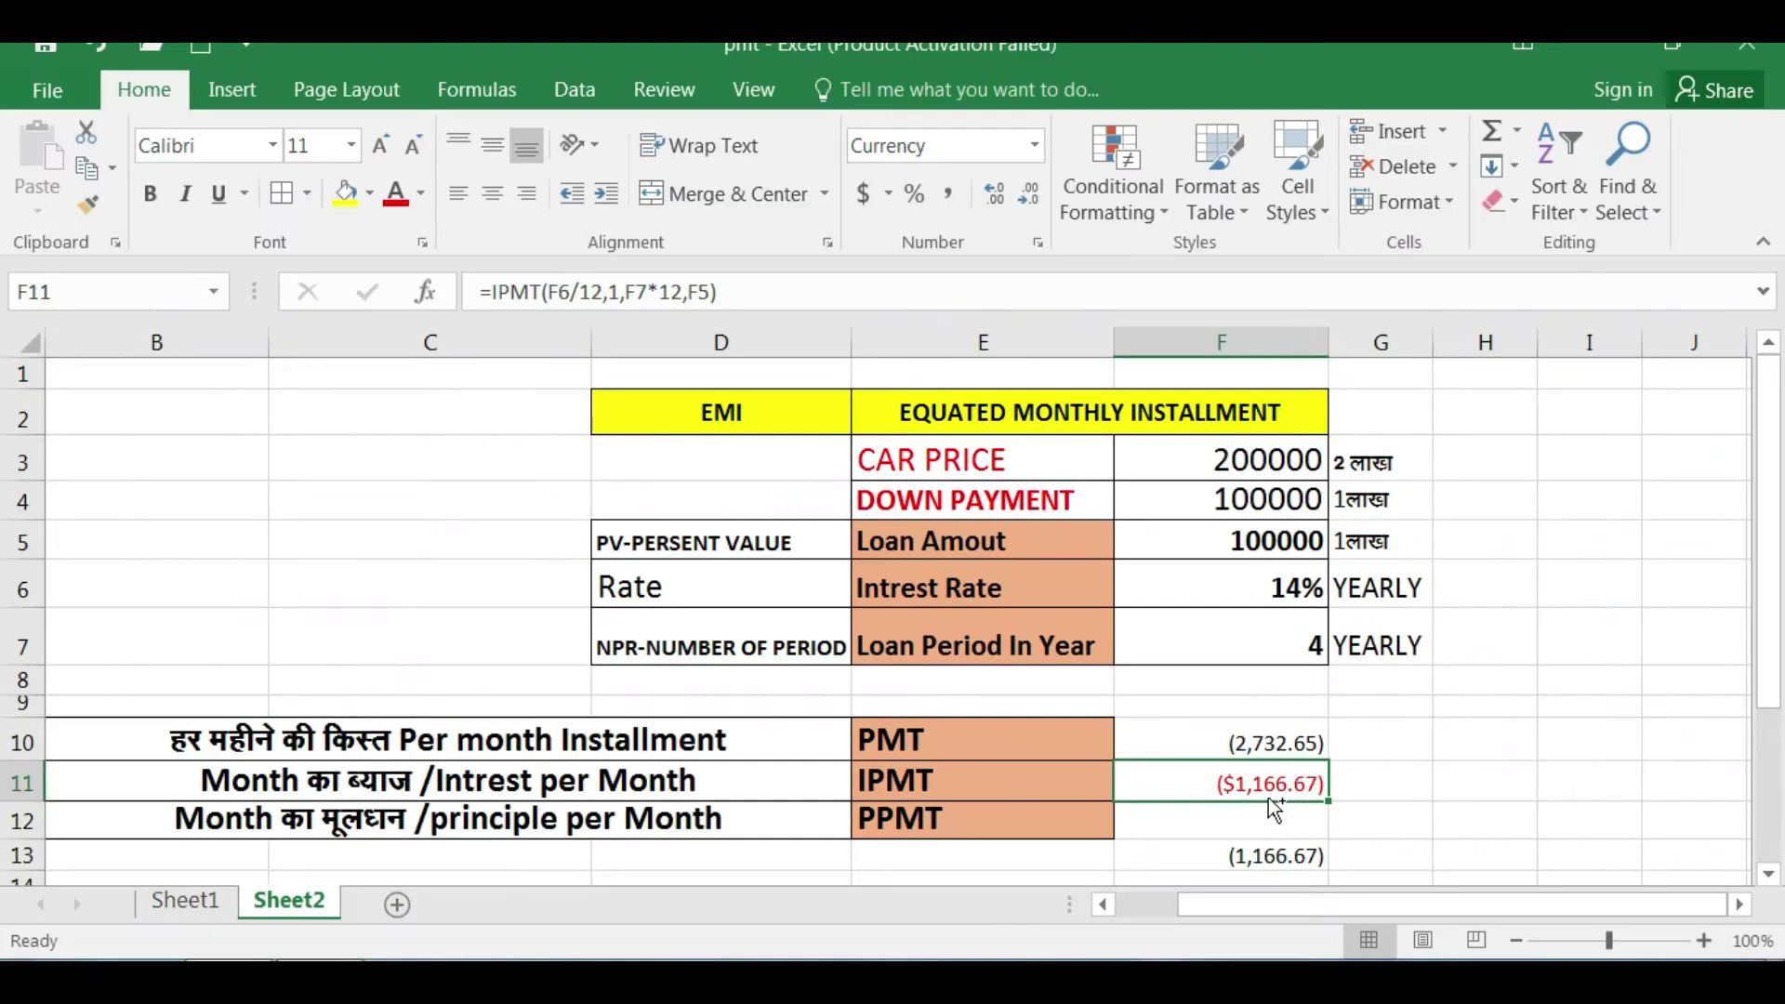
pyautogui.click(947, 193)
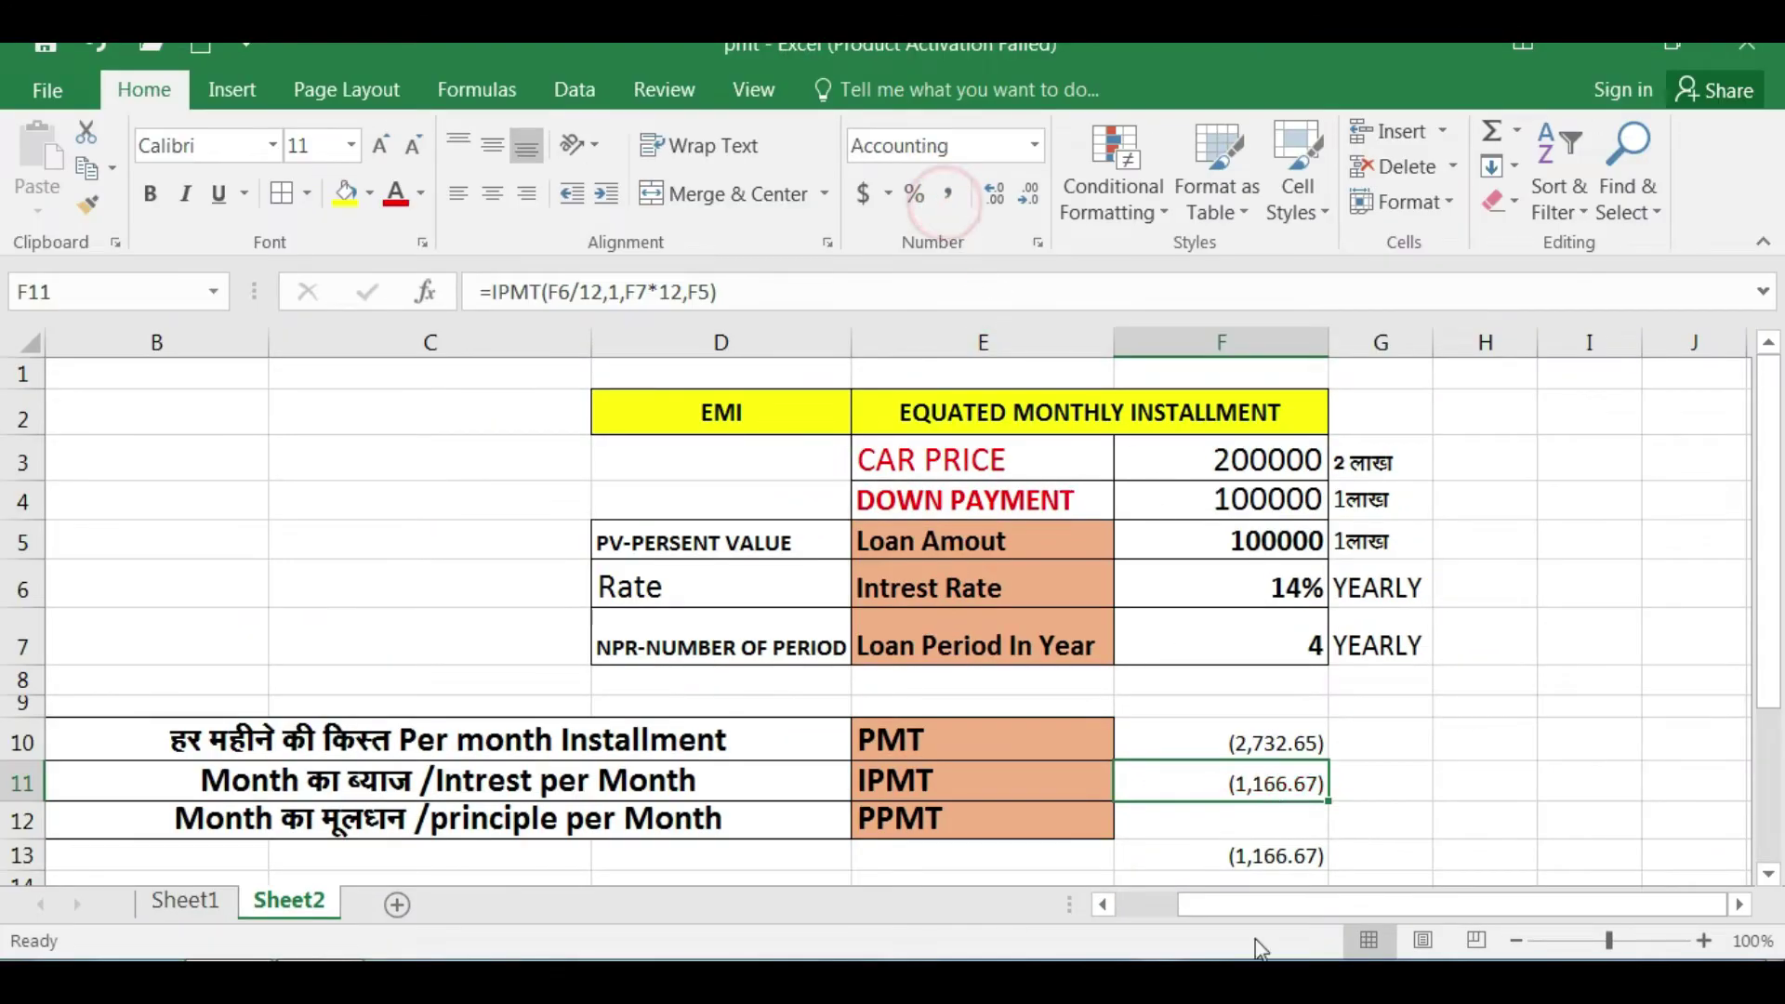
pyautogui.click(1274, 856)
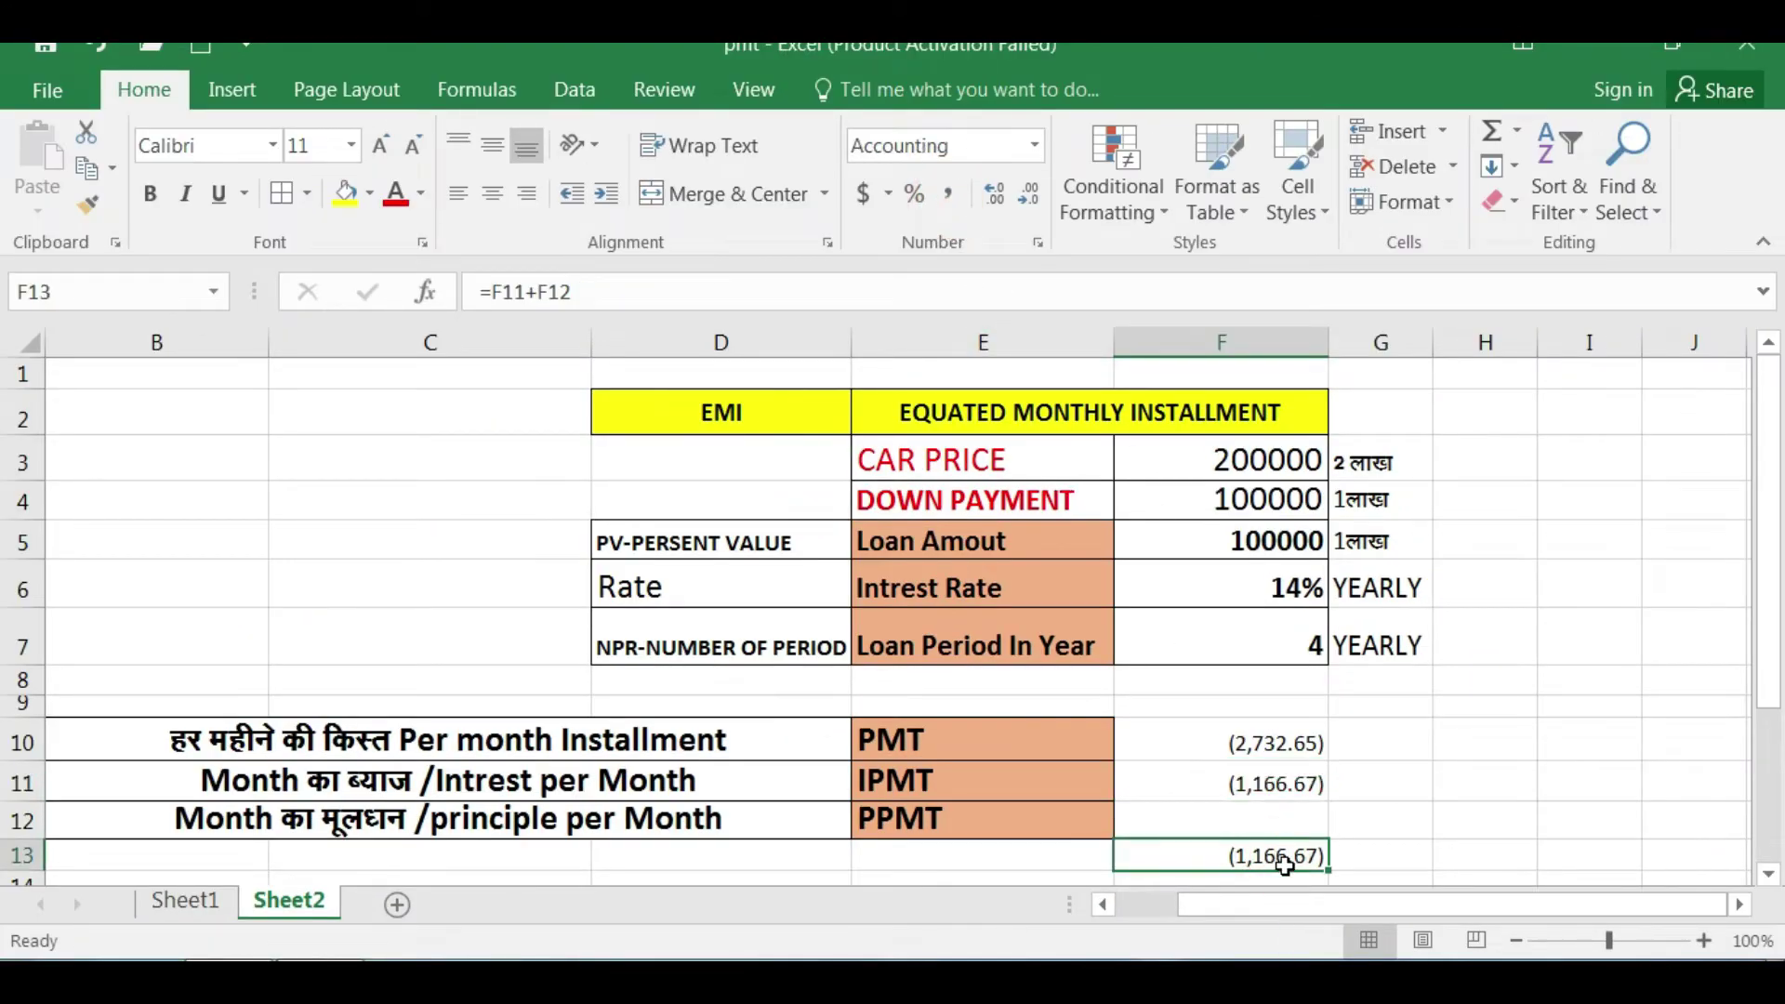
pyautogui.press('Delete')
pyautogui.click(1263, 819)
pyautogui.write('=')
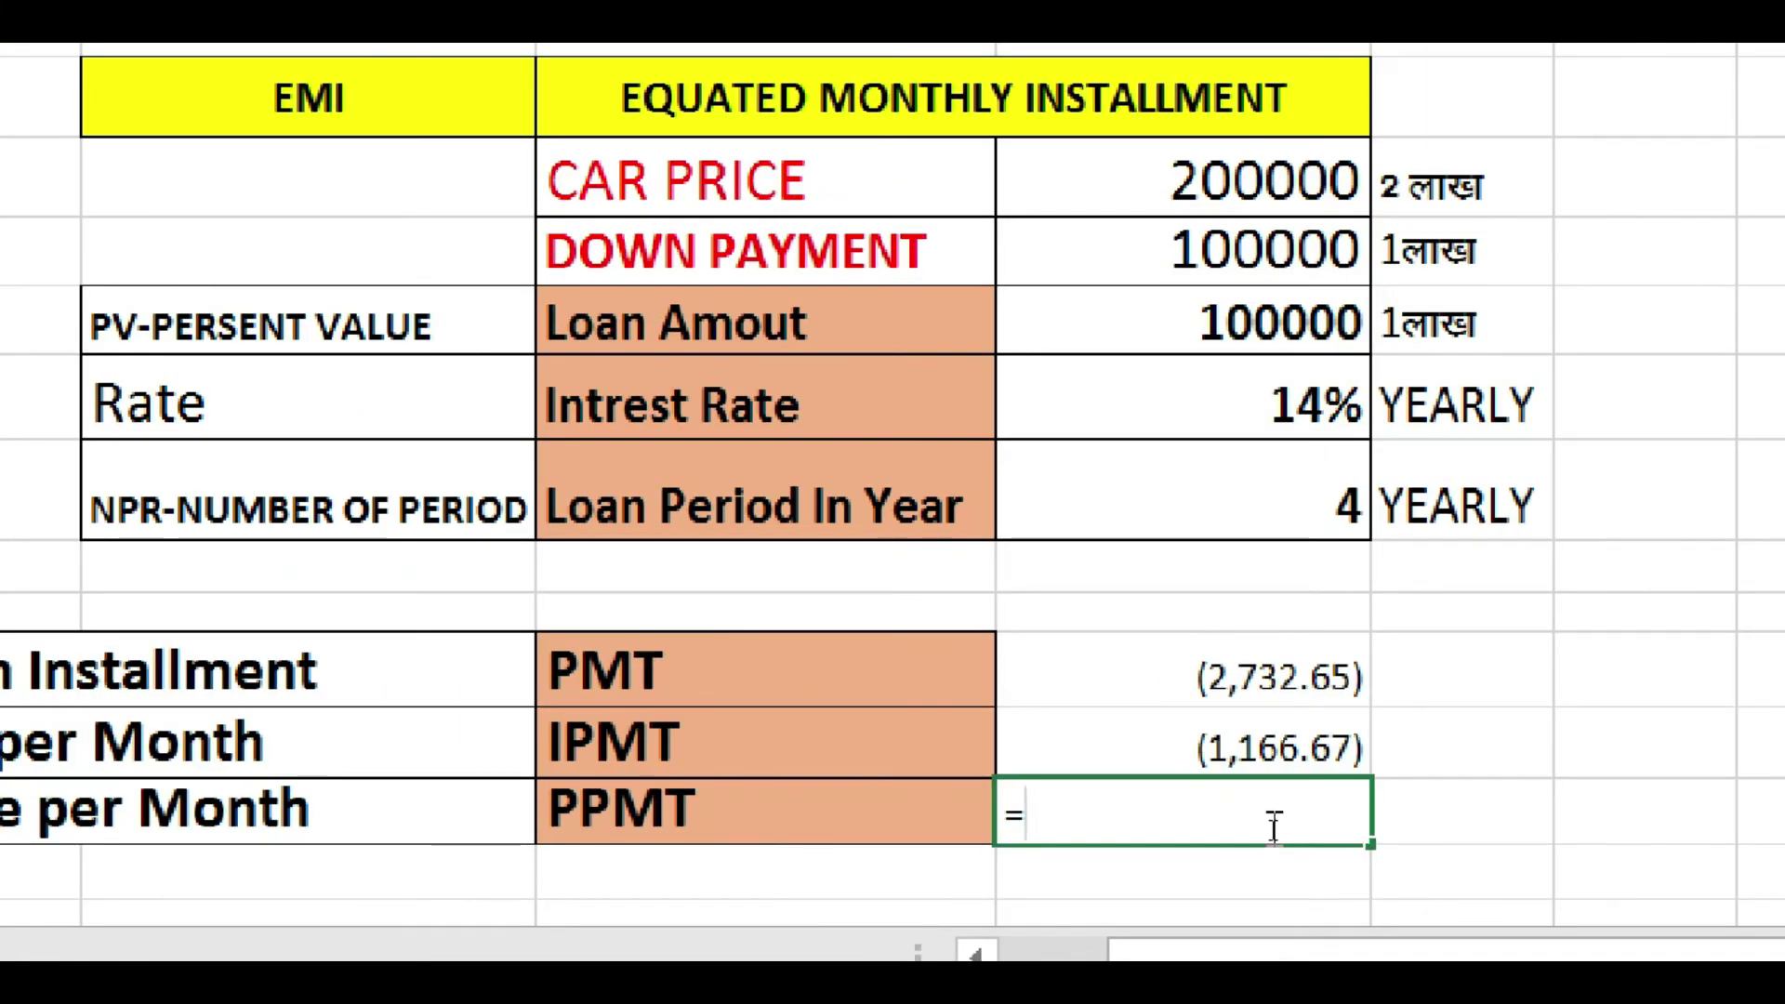
# - Enter =PPMT(F6/12,1,F7*12,F5) in F12, returning the month 1 principal ($1,565.98)
pyautogui.write('ppm')
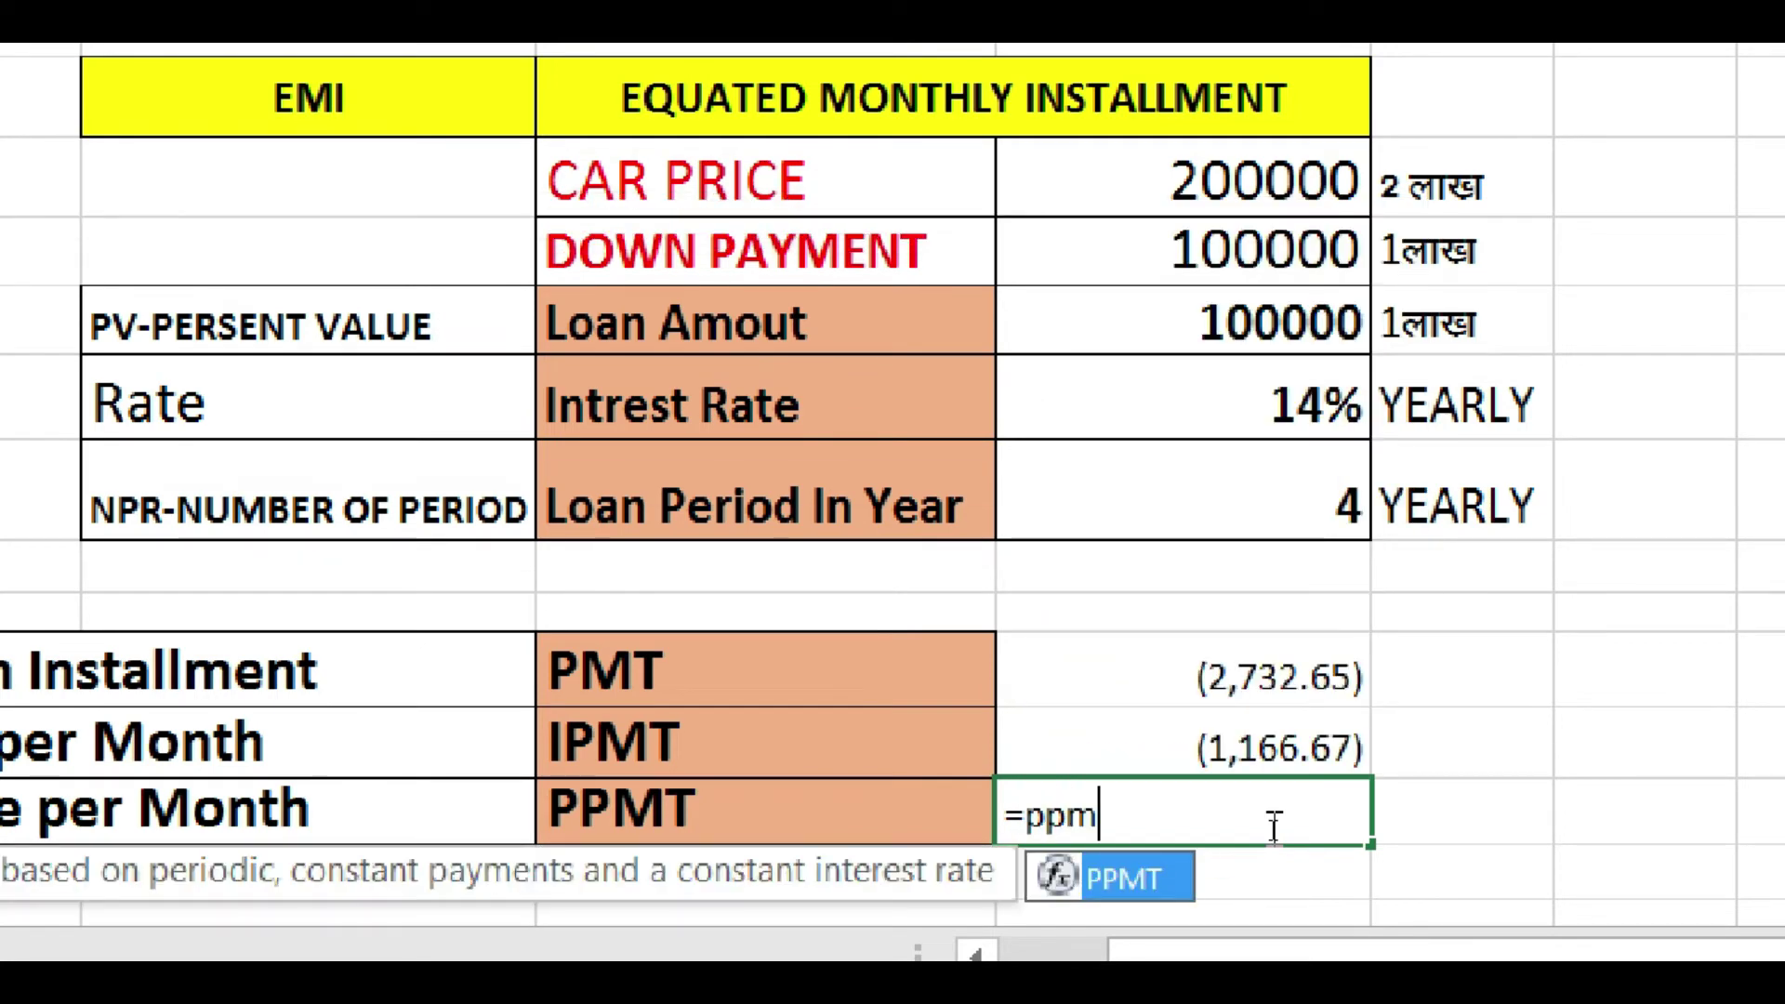
pyautogui.write('t(')
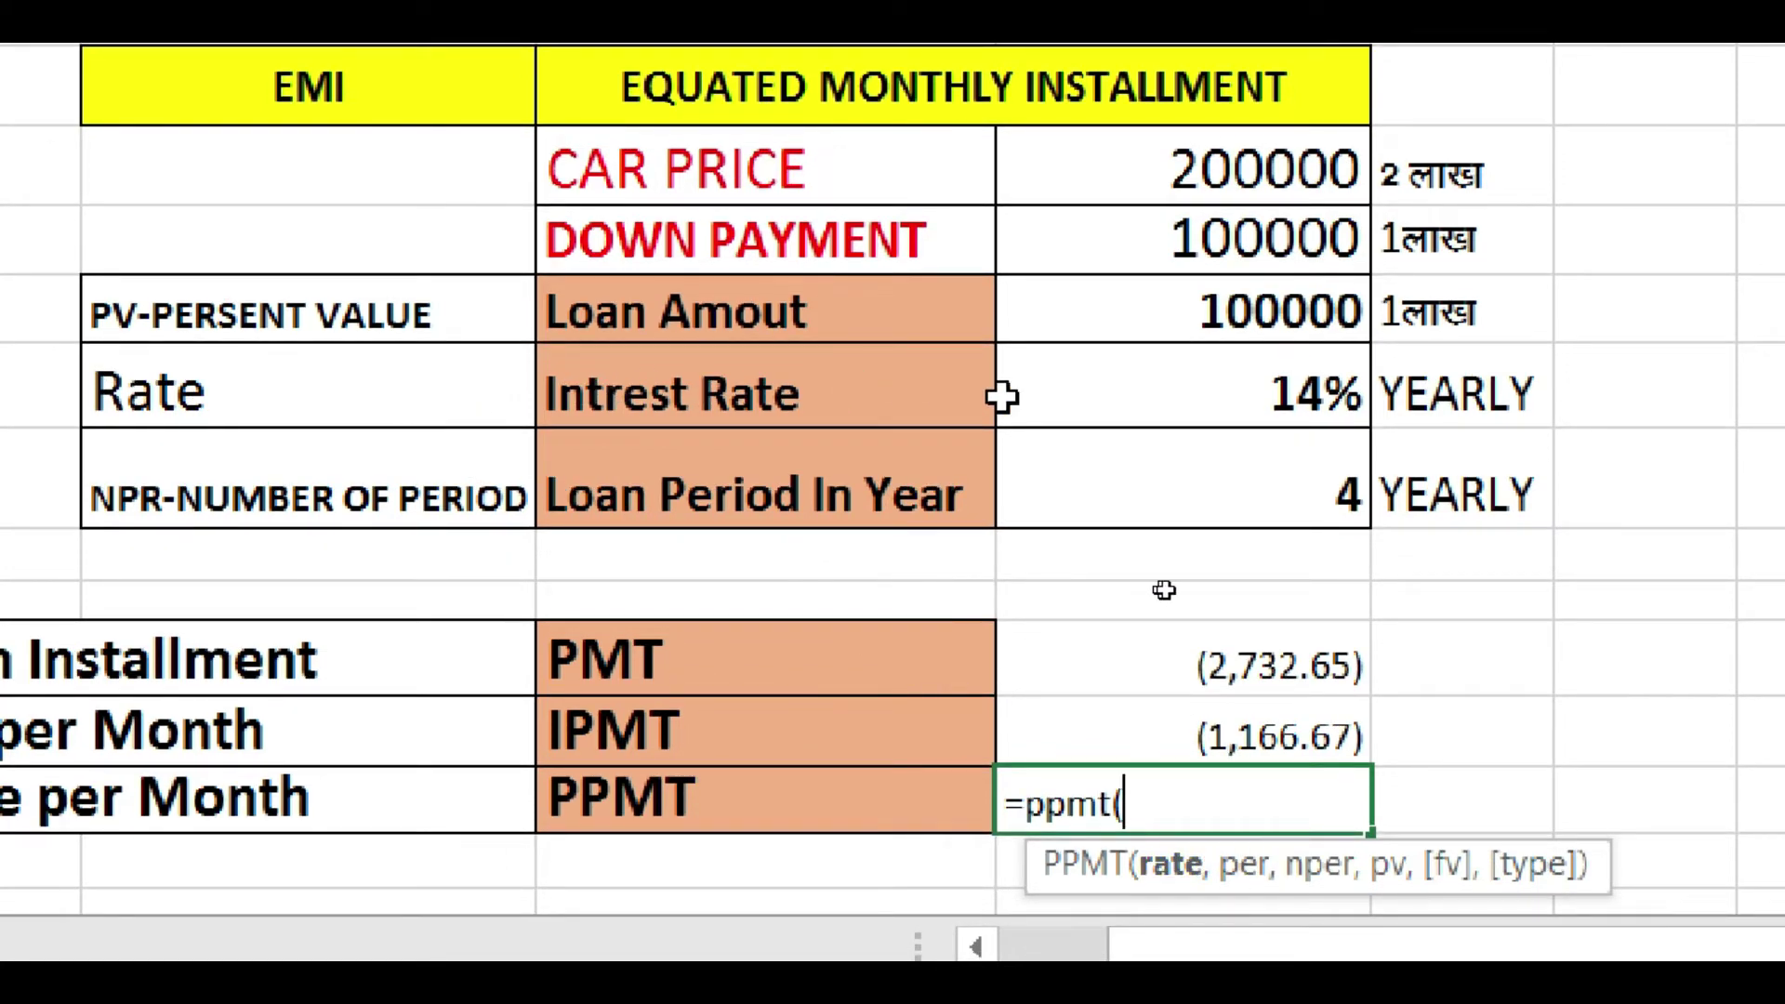
pyautogui.click(1153, 395)
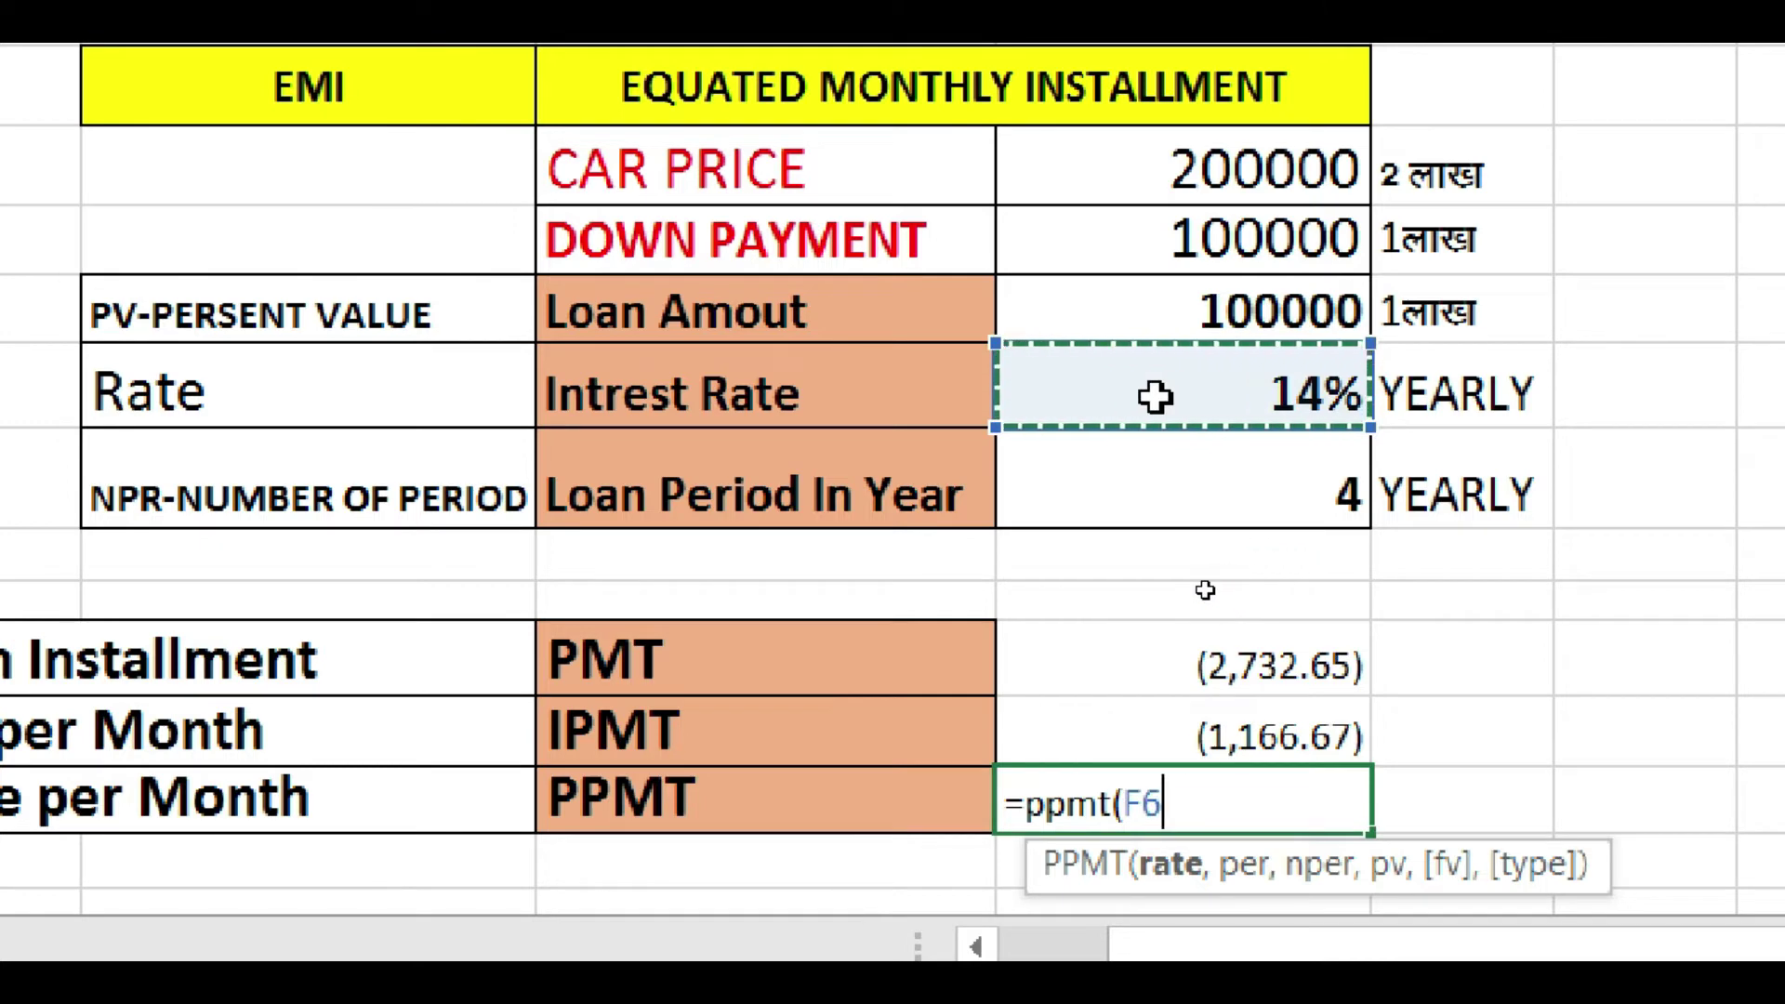
pyautogui.write('/12')
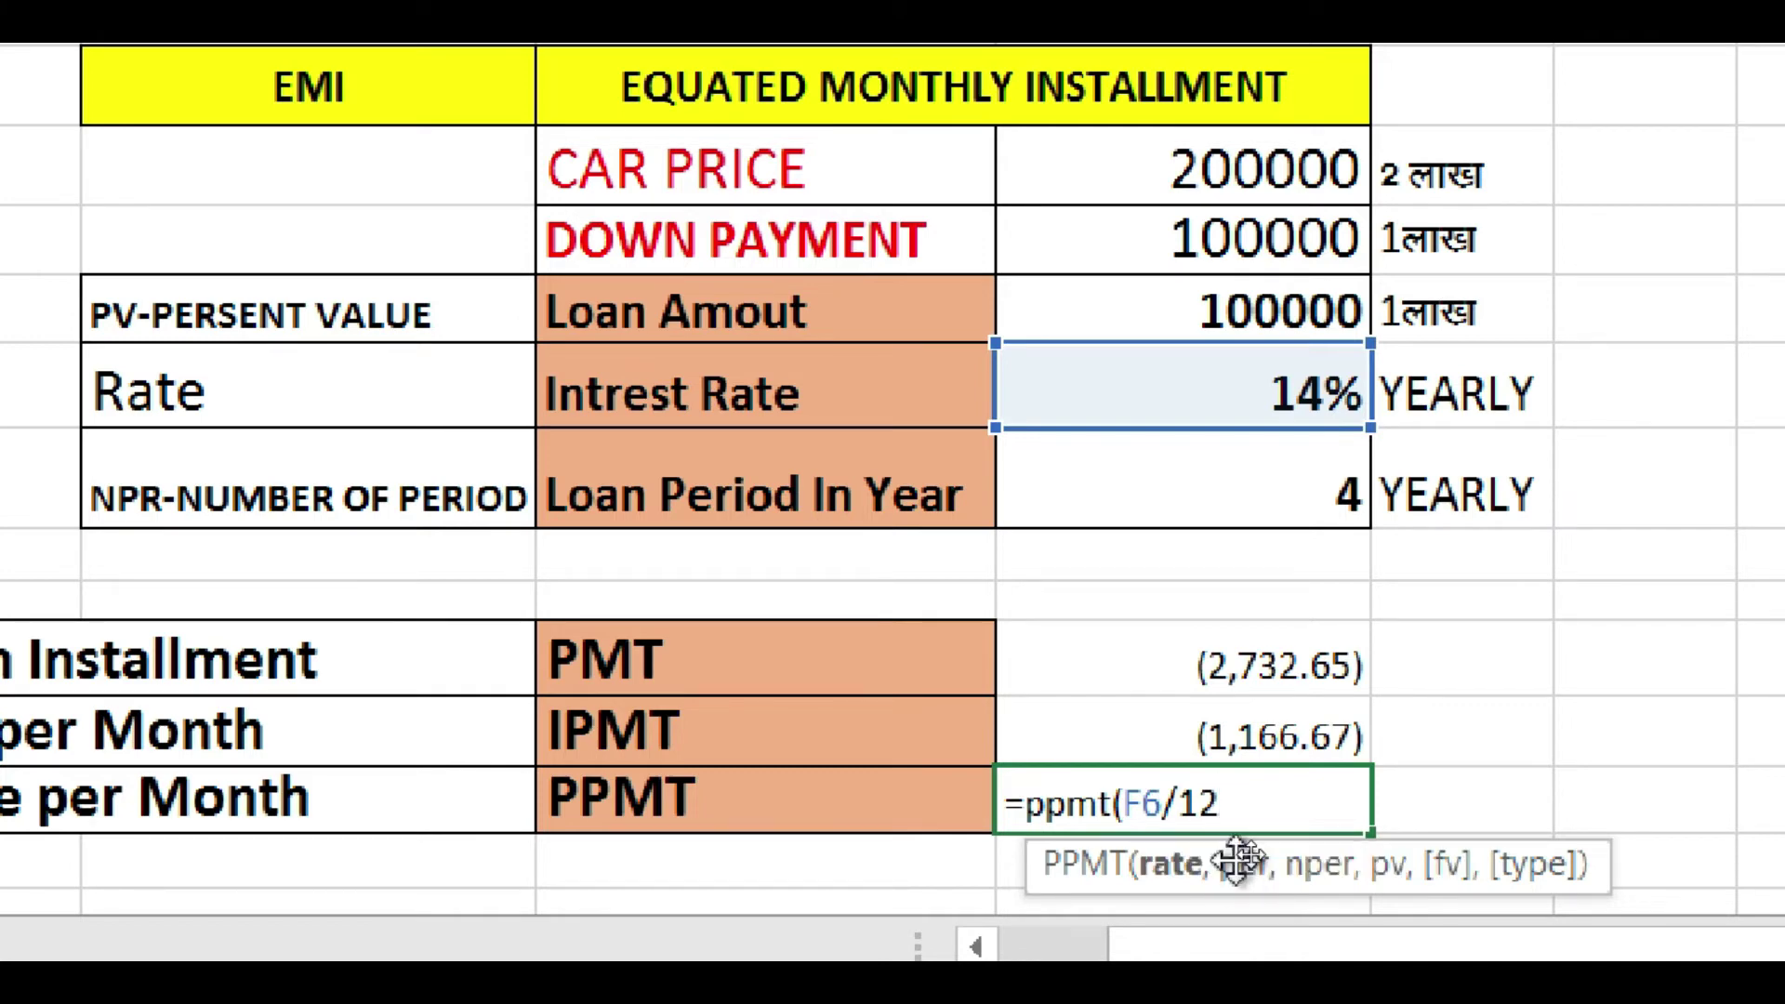
pyautogui.write(',1')
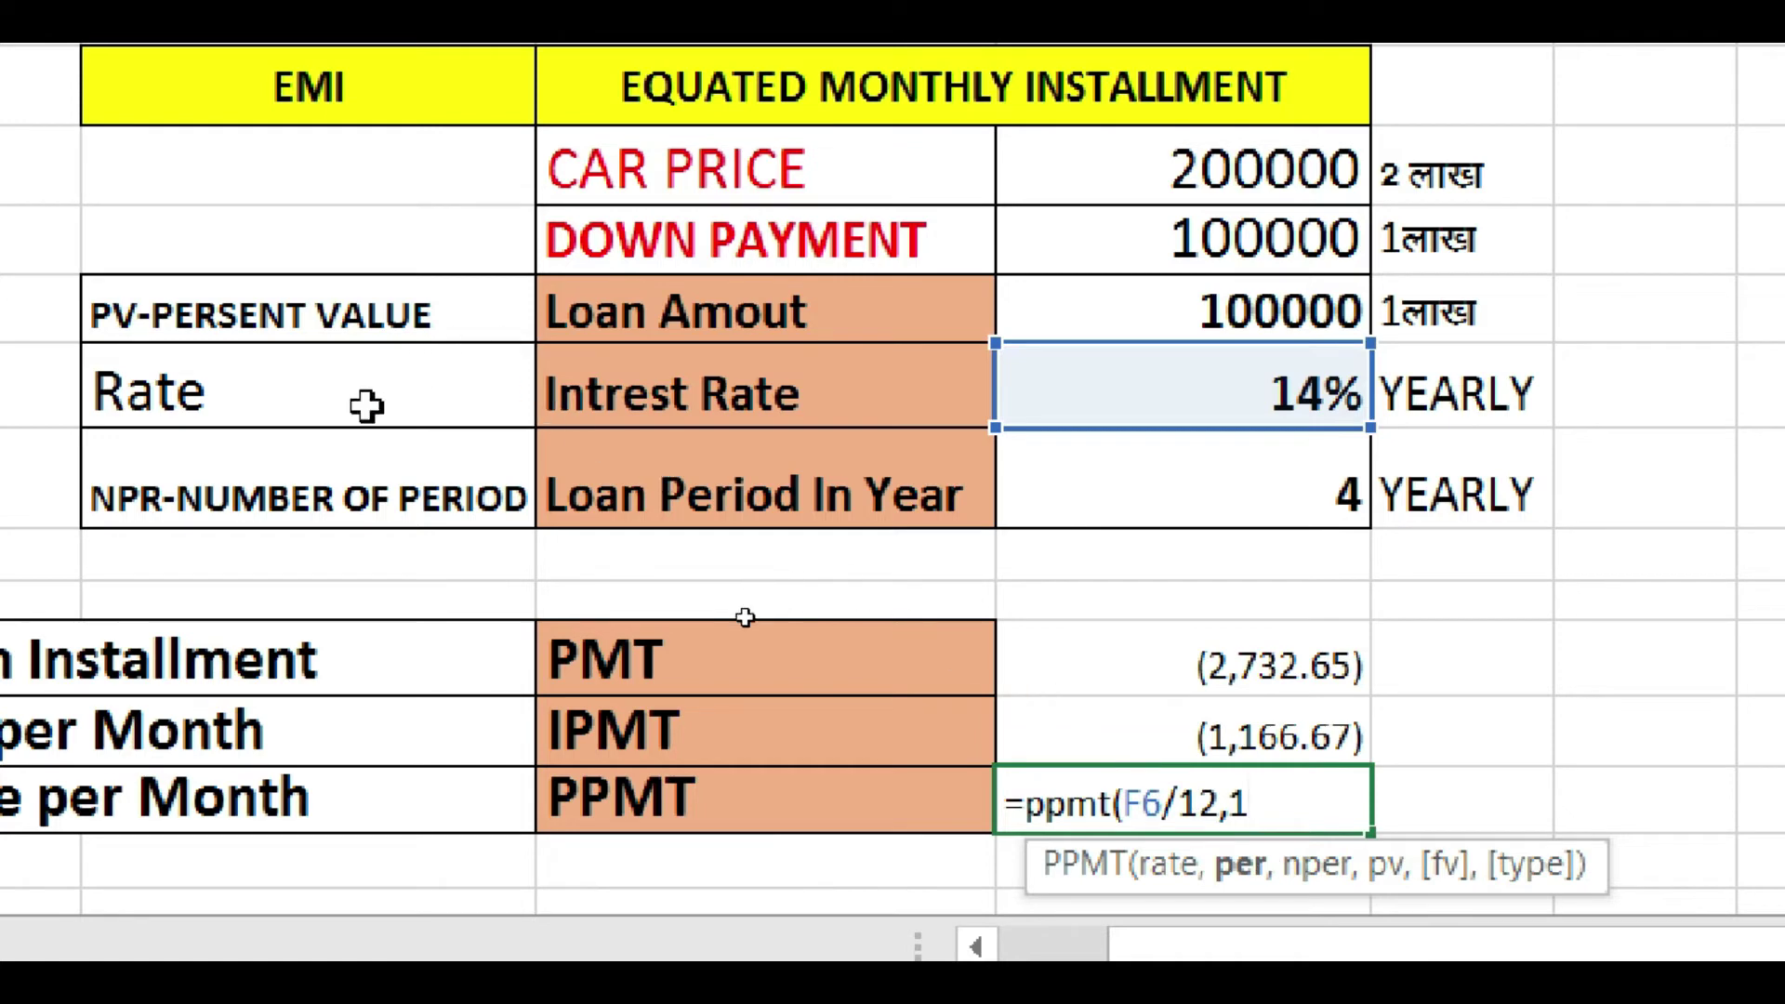
pyautogui.write(',')
pyautogui.click(1298, 499)
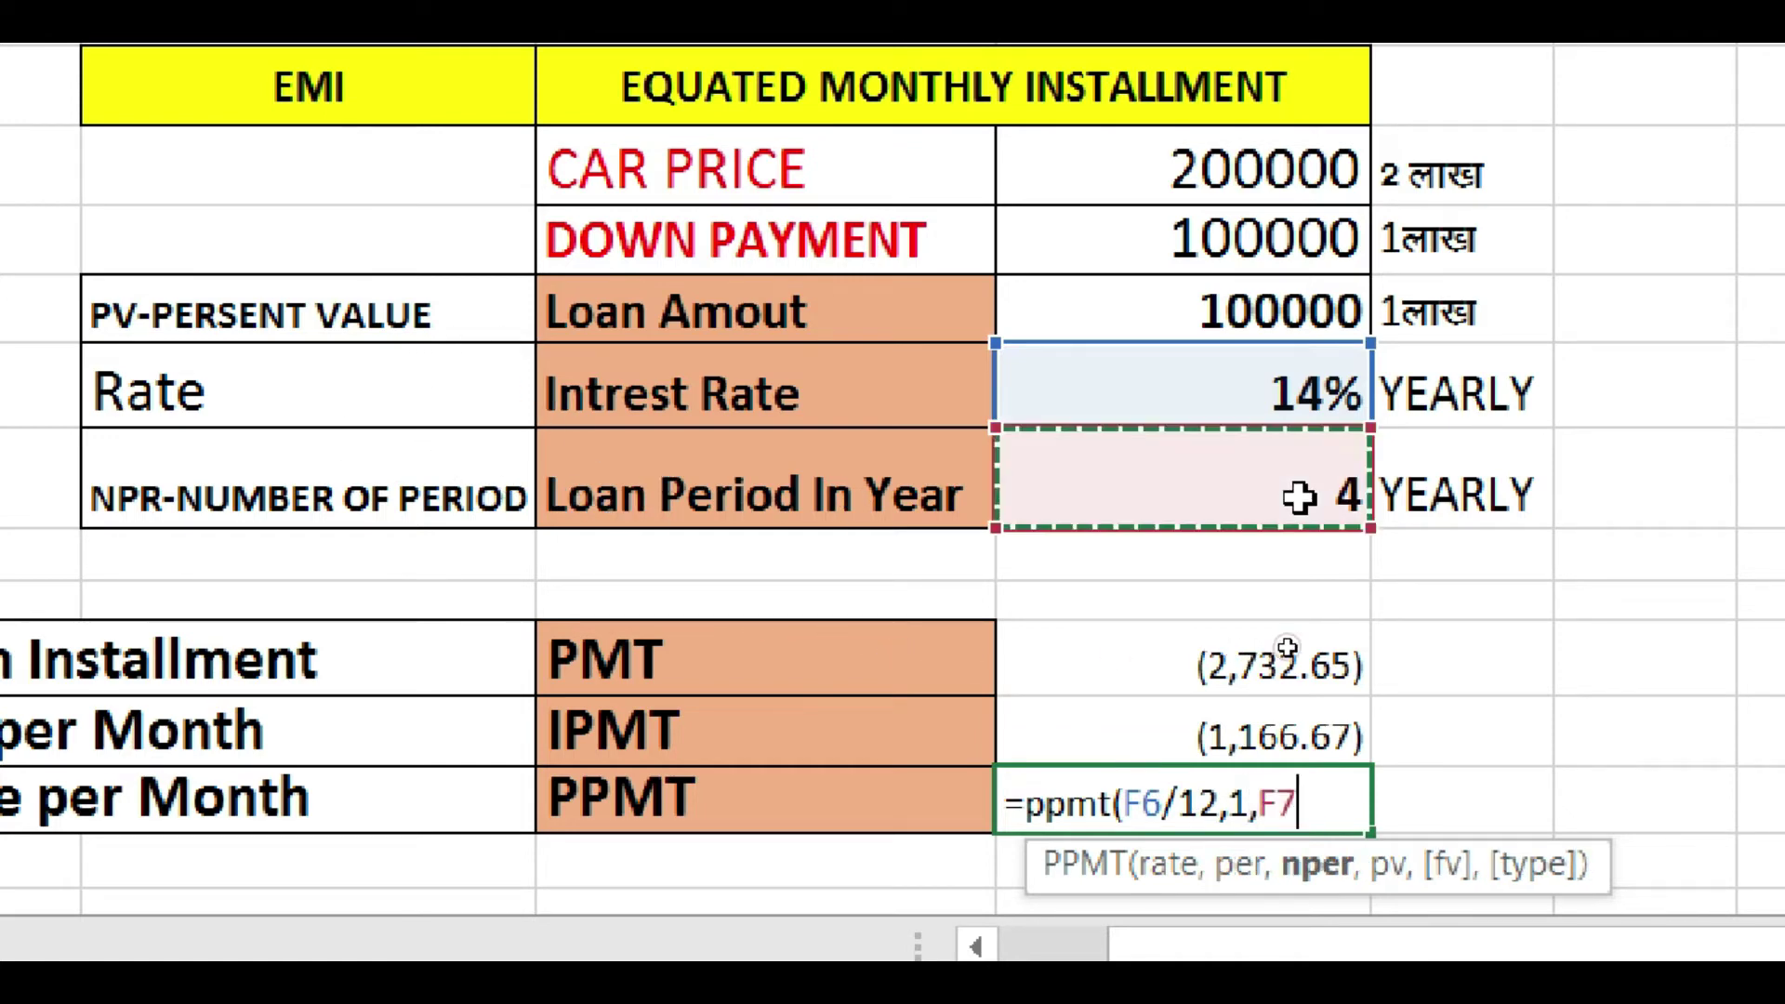
pyautogui.write('*')
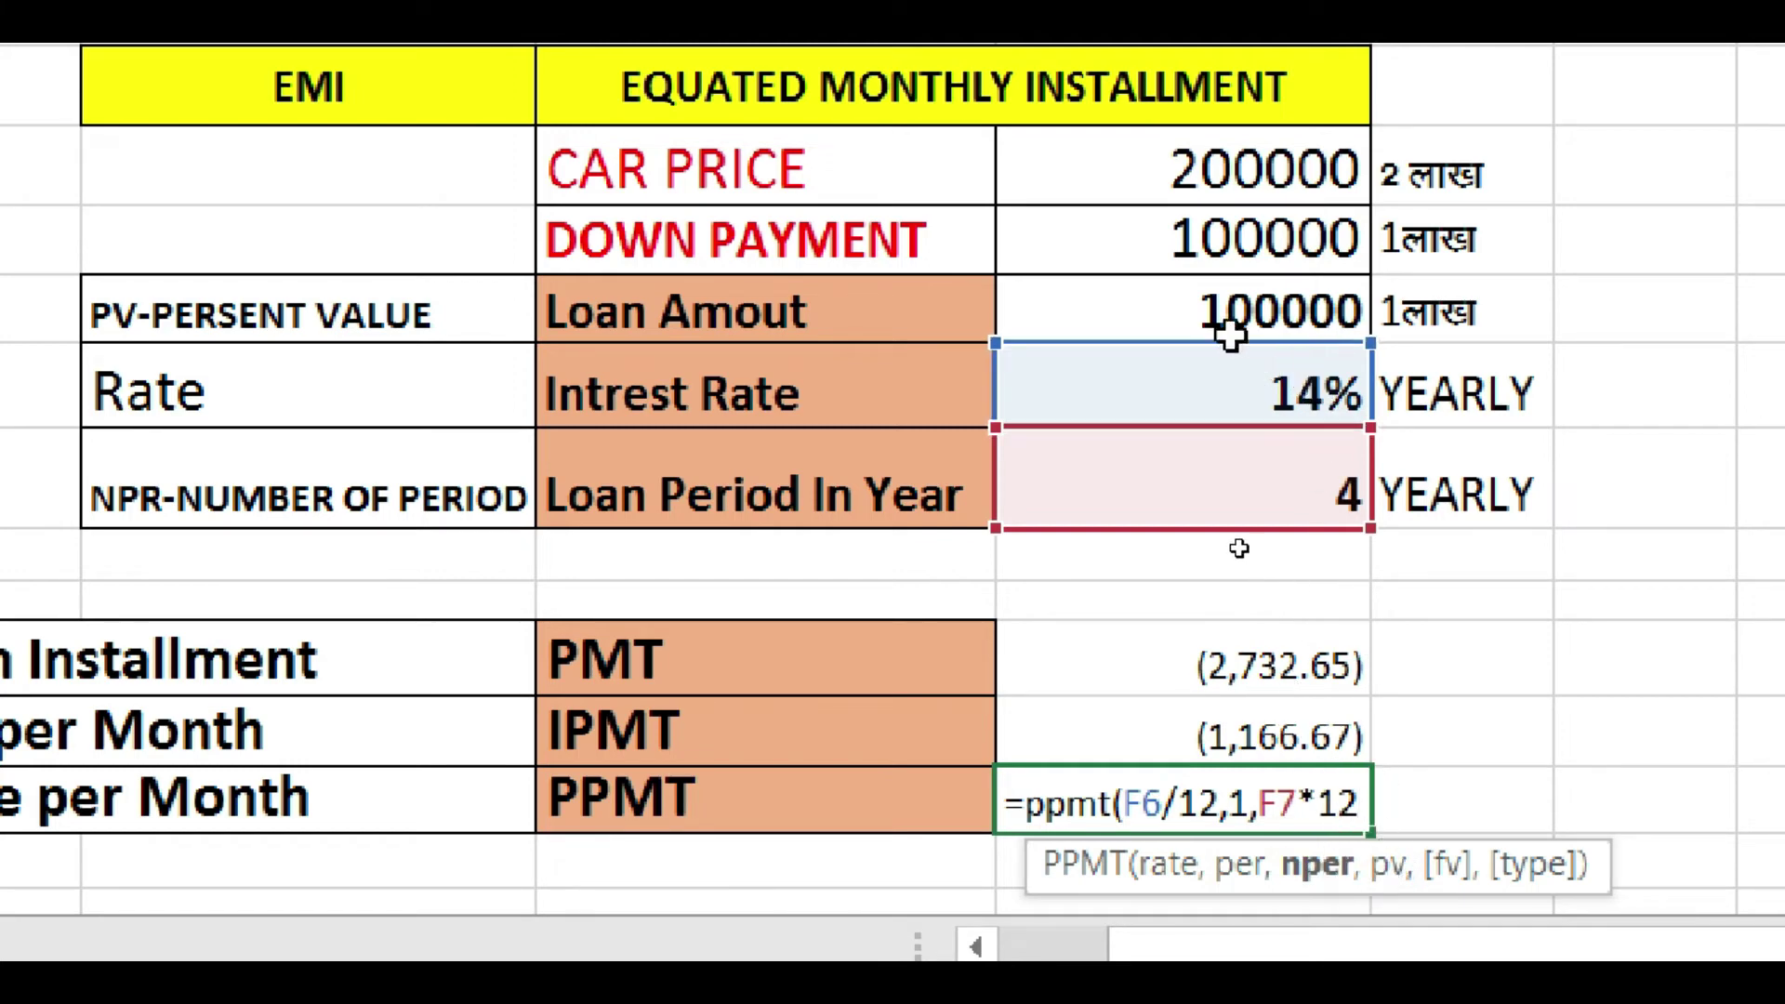
pyautogui.write(',')
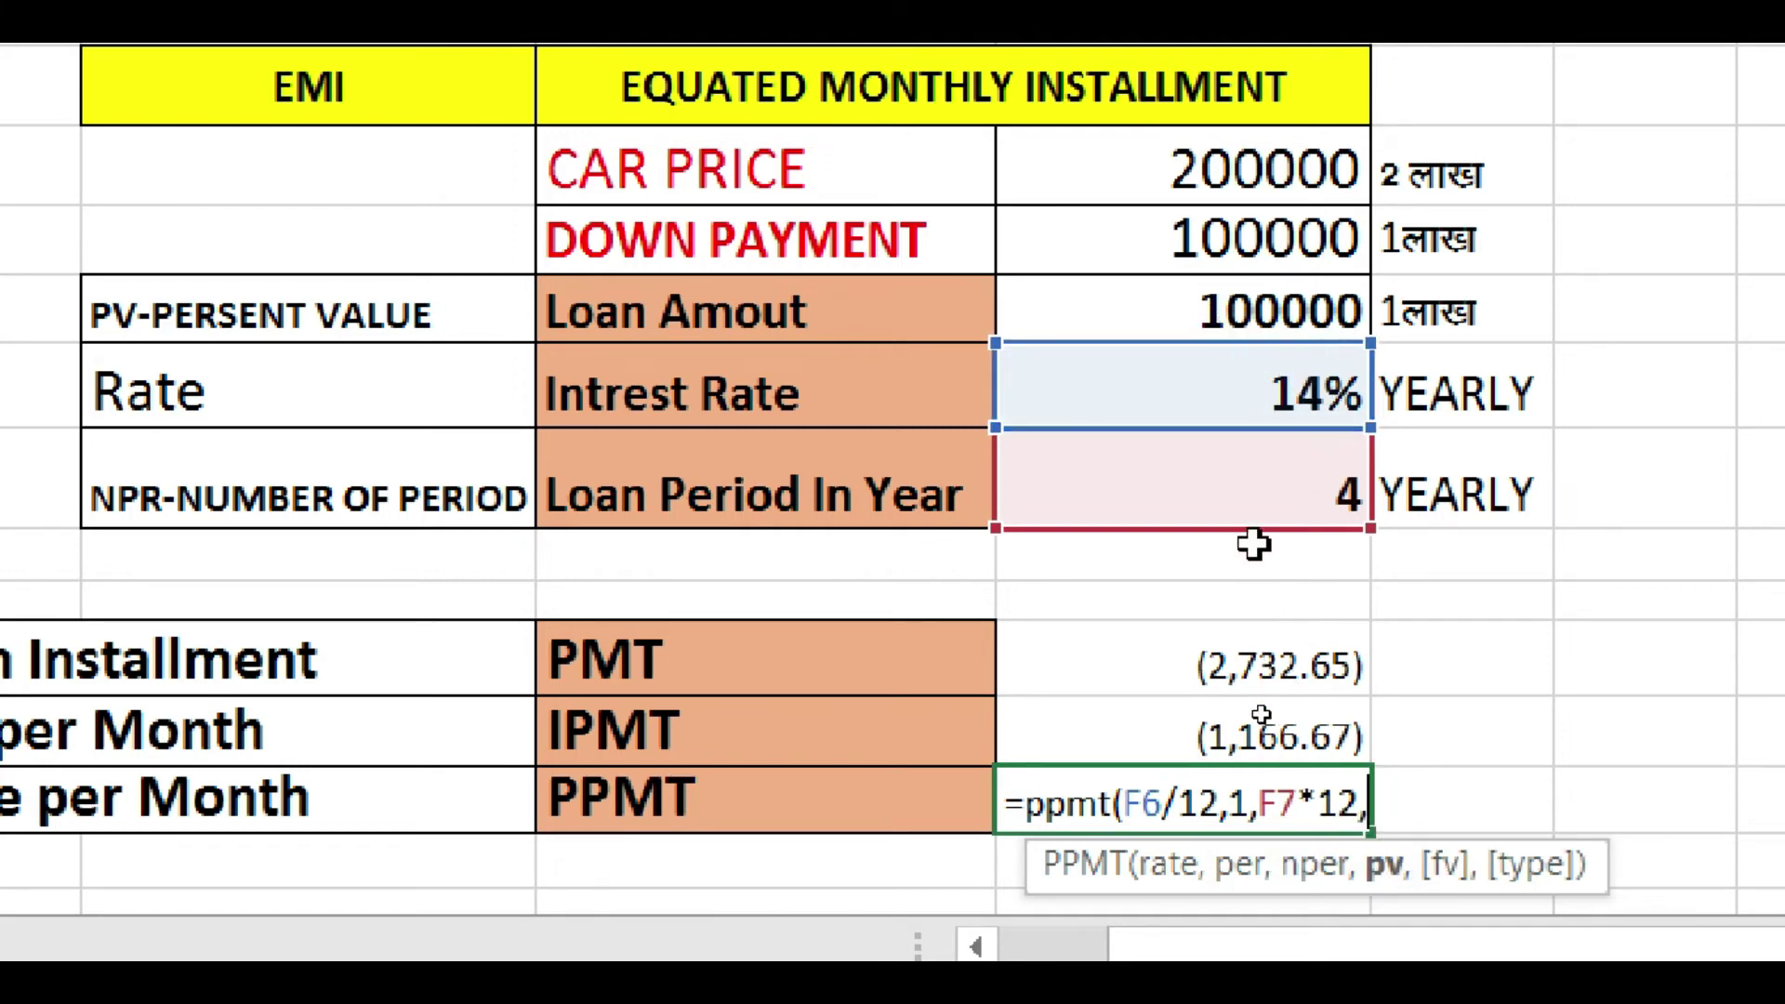
pyautogui.click(1265, 309)
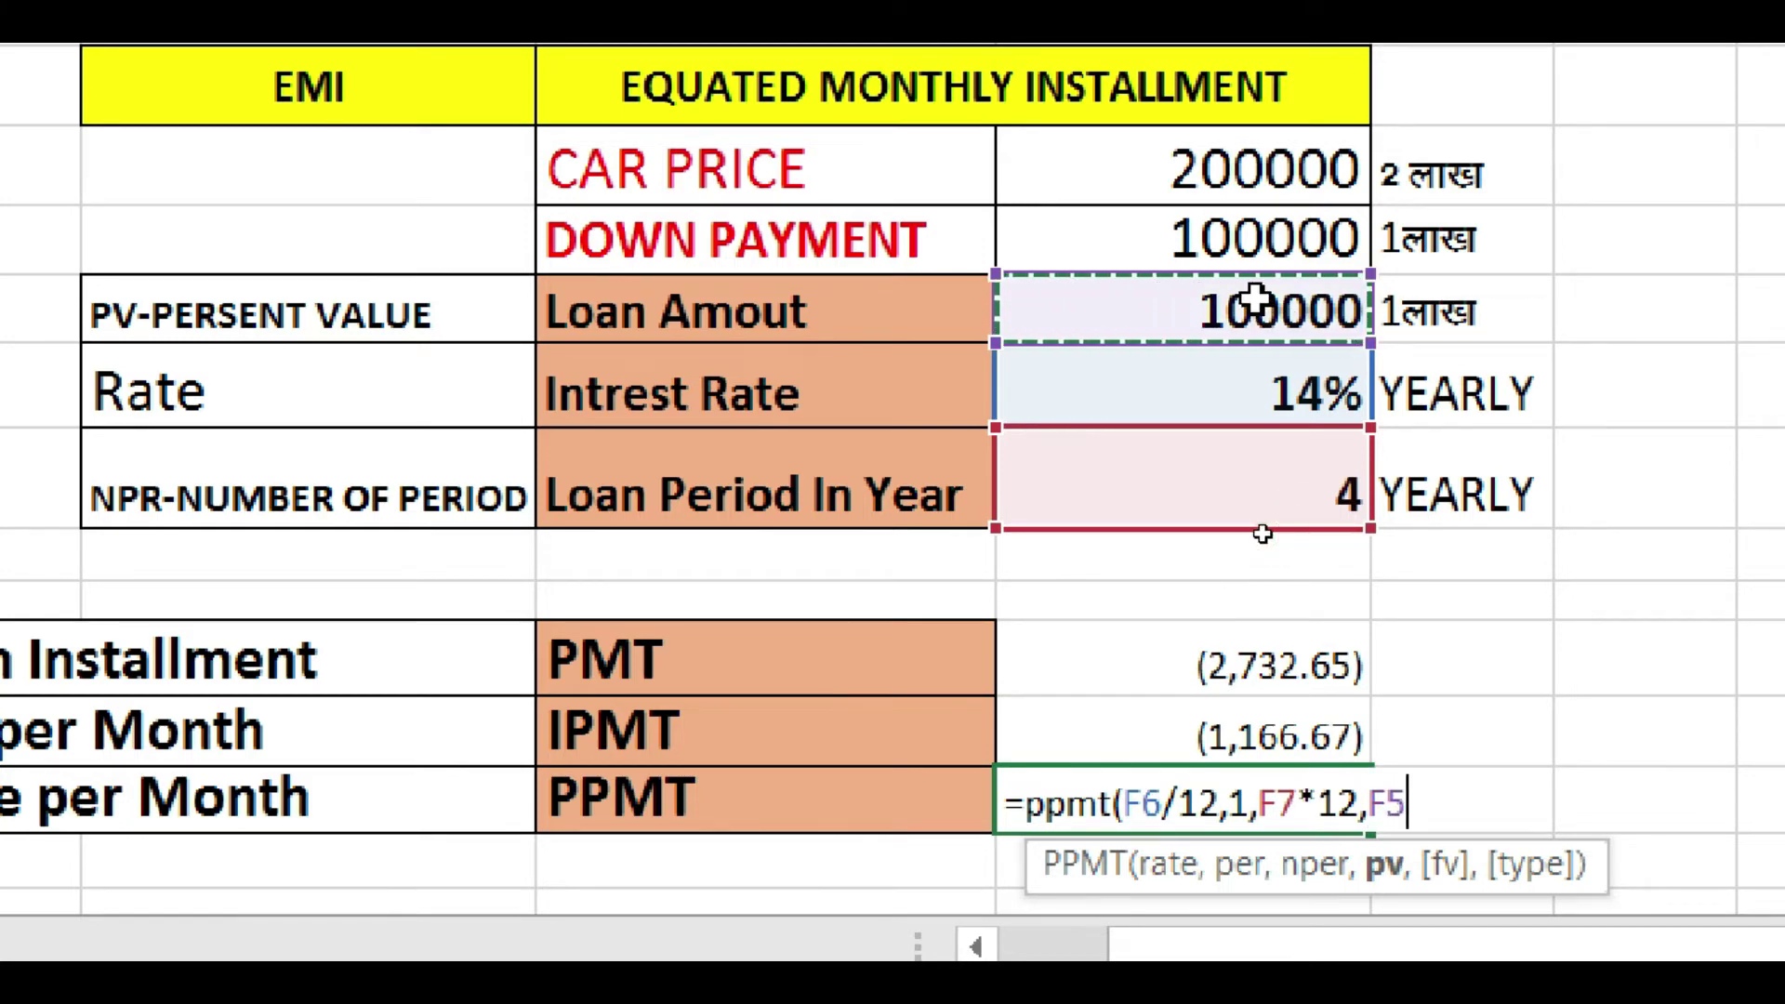
pyautogui.write(')')
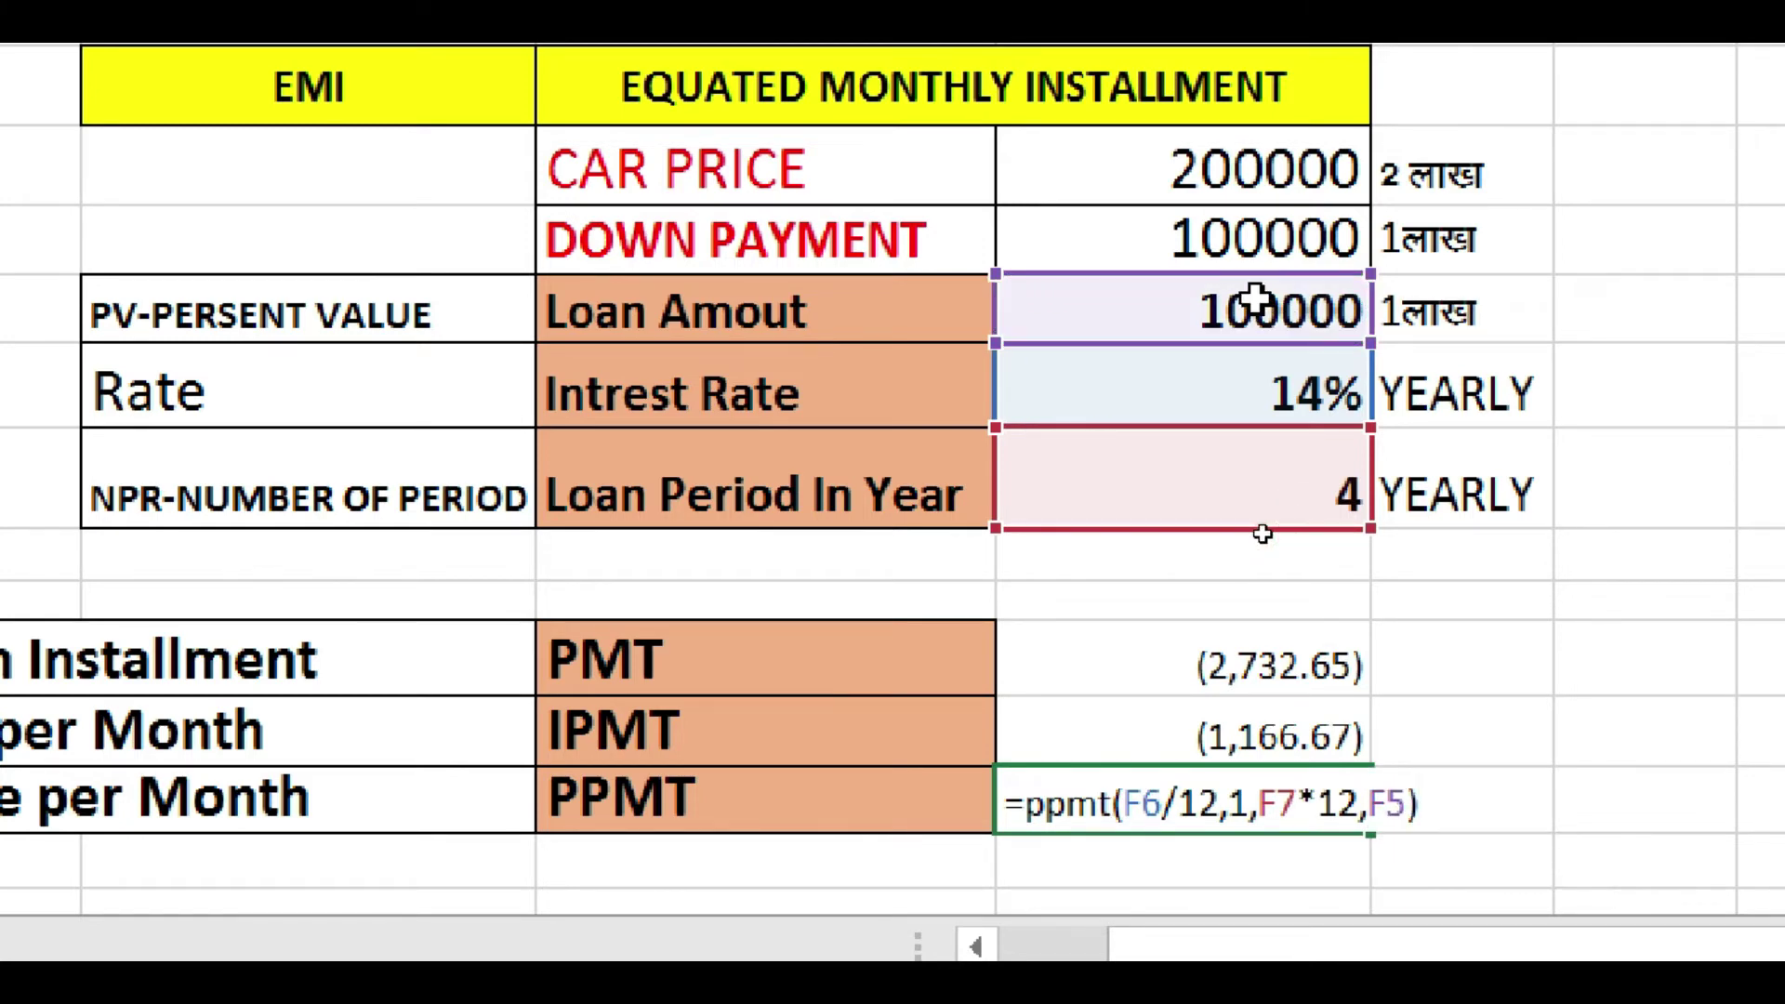
pyautogui.press('Return')
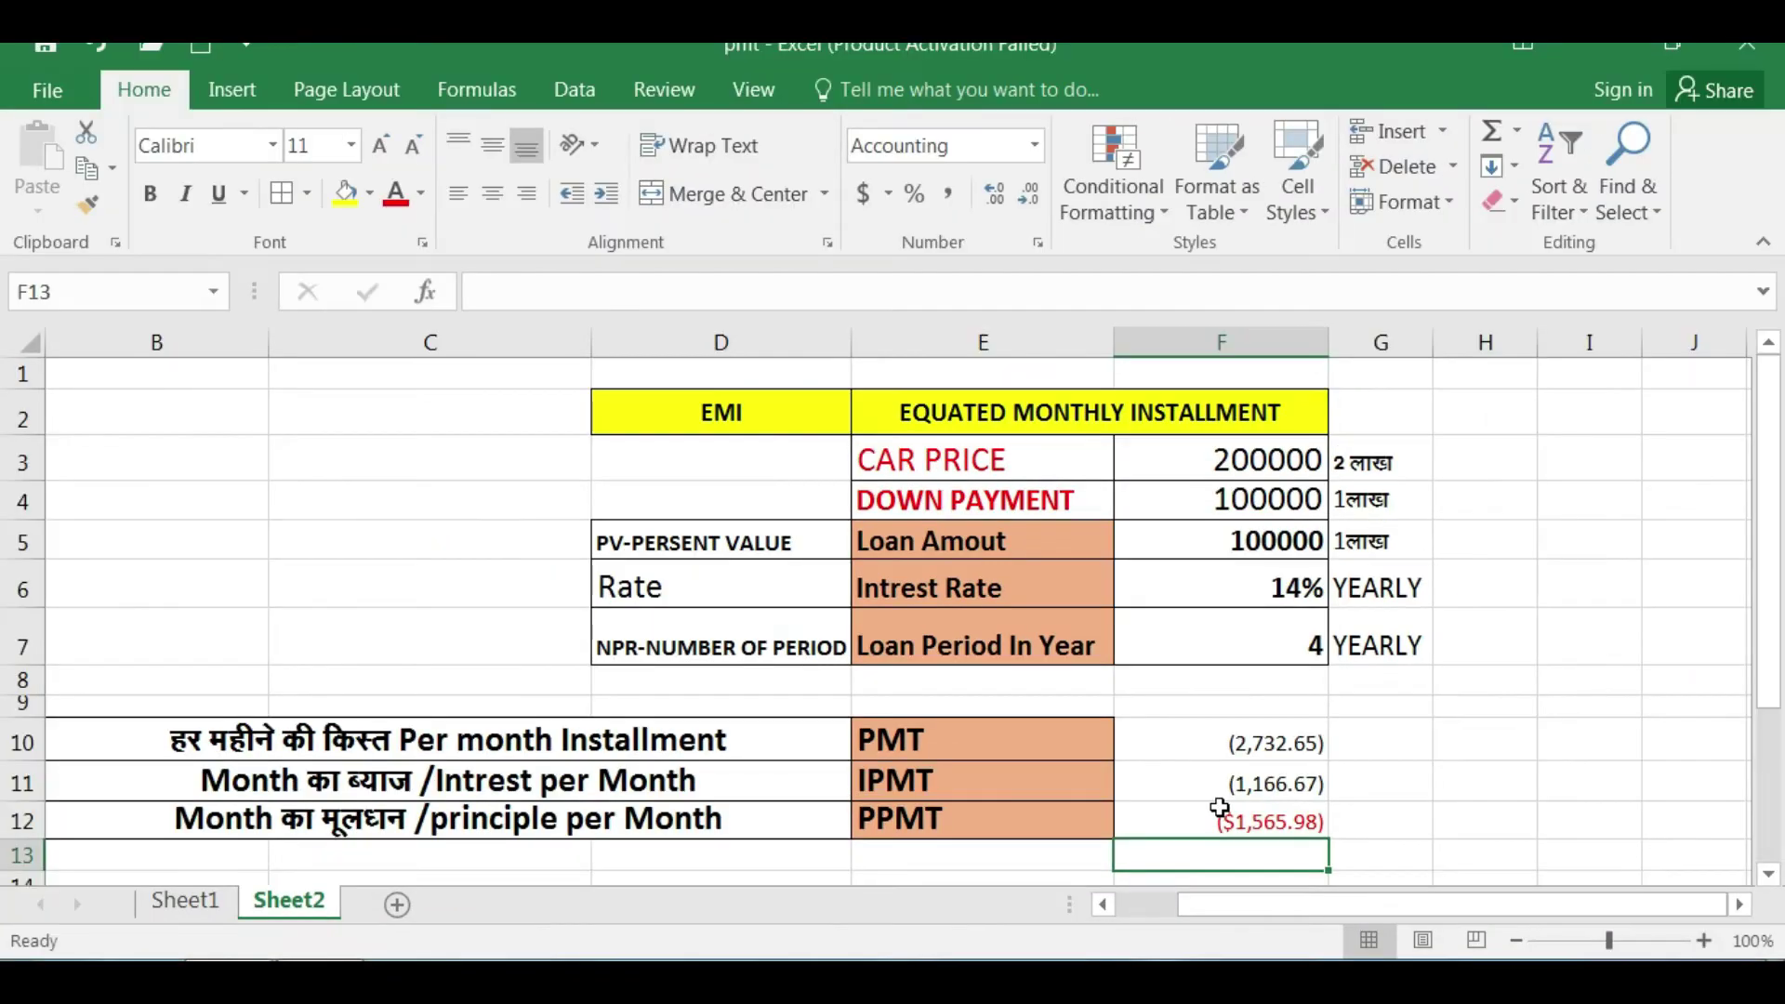
# - Apply Comma Style to F12 so the principal reads (1,565.98), then review F11:F12
pyautogui.click(1220, 807)
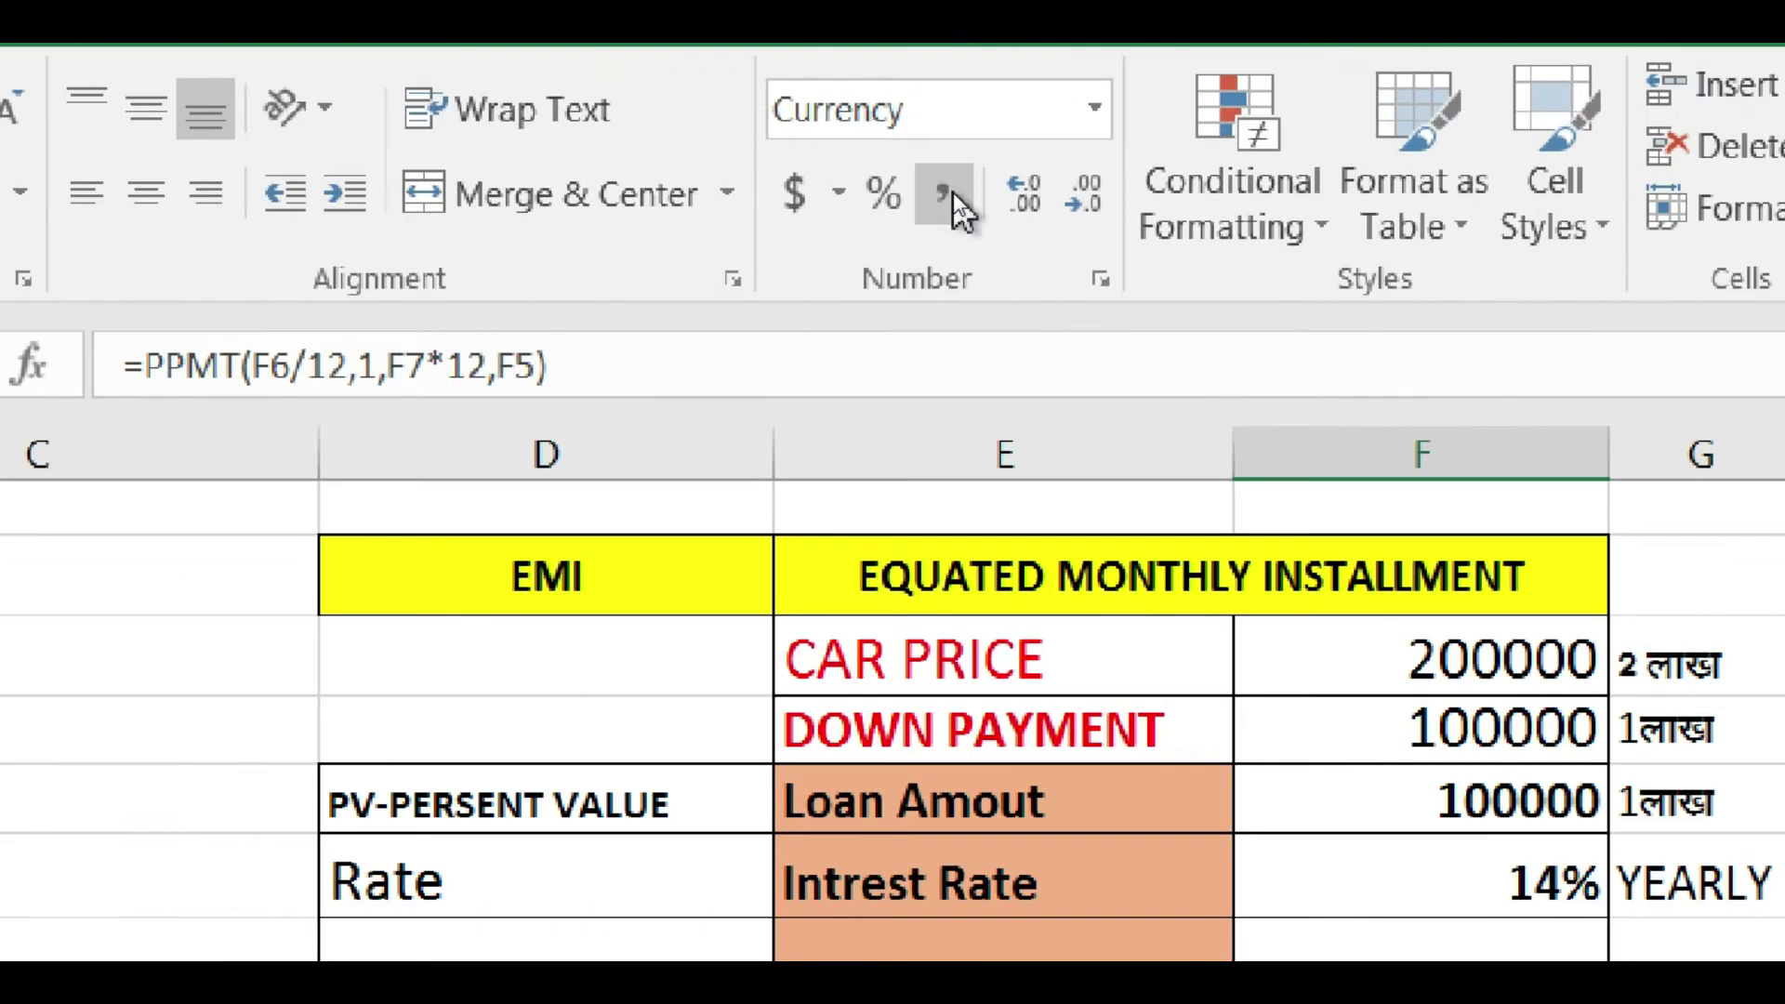
pyautogui.click(952, 192)
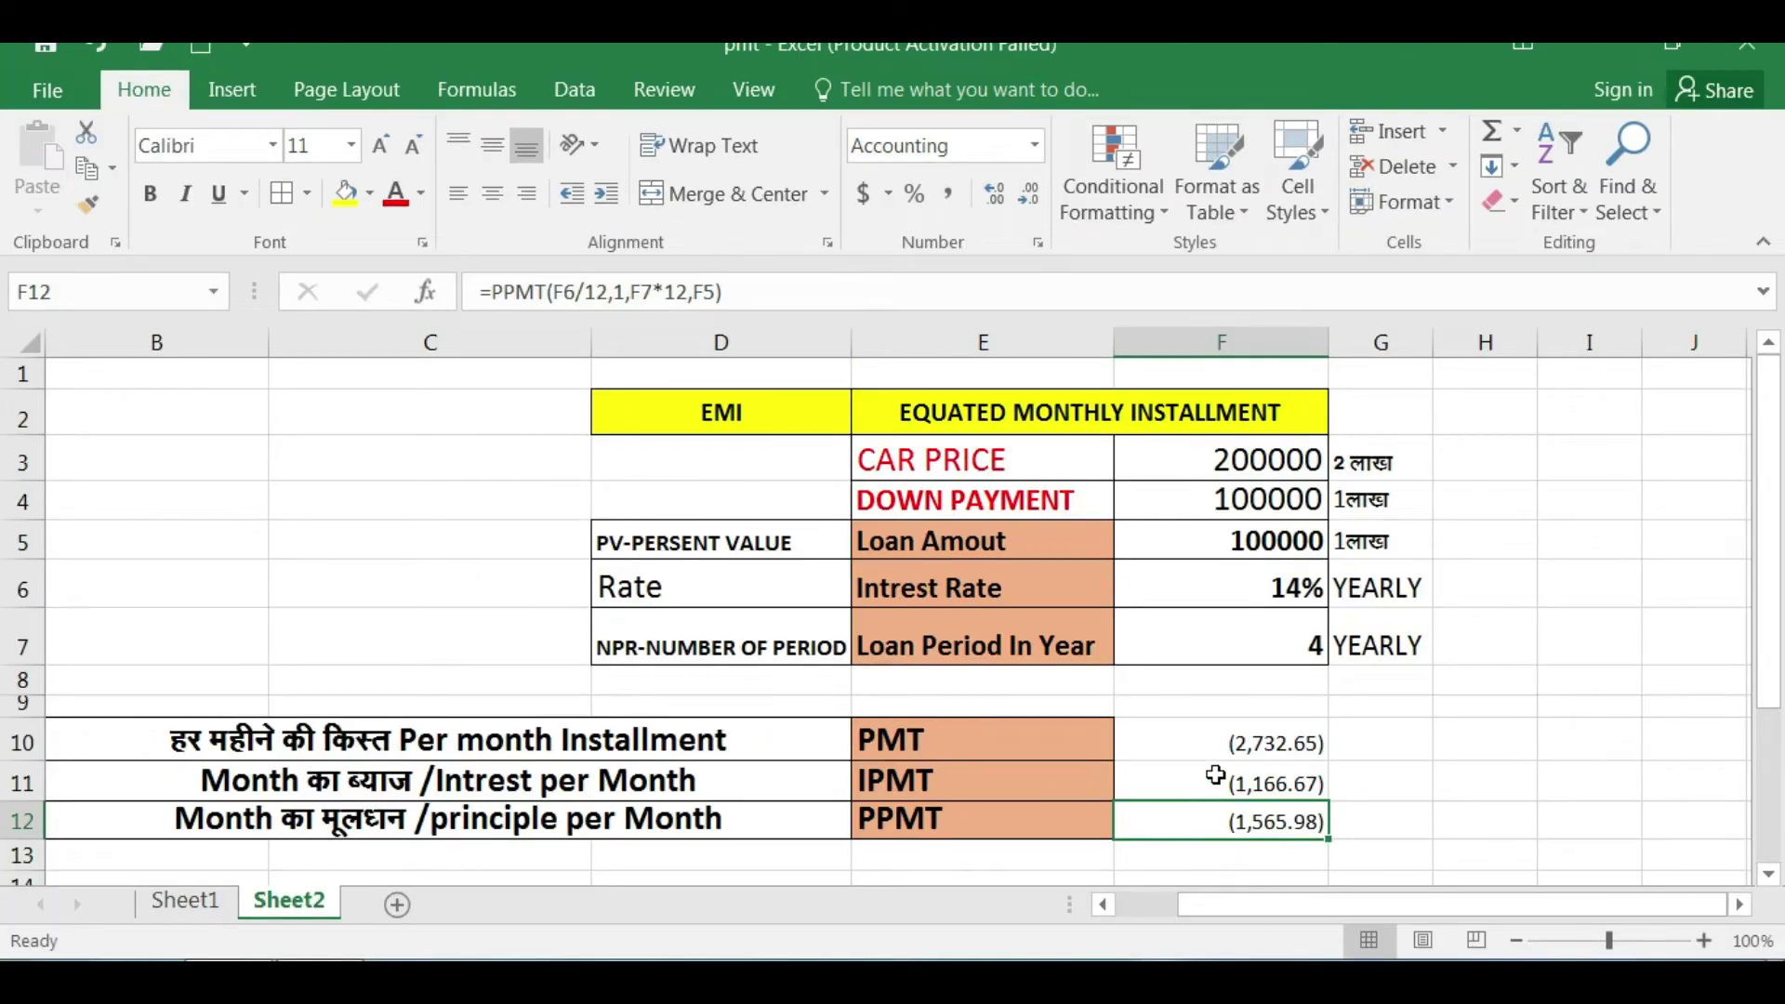
pyautogui.moveTo(1215, 774); pyautogui.dragTo(1216, 812)
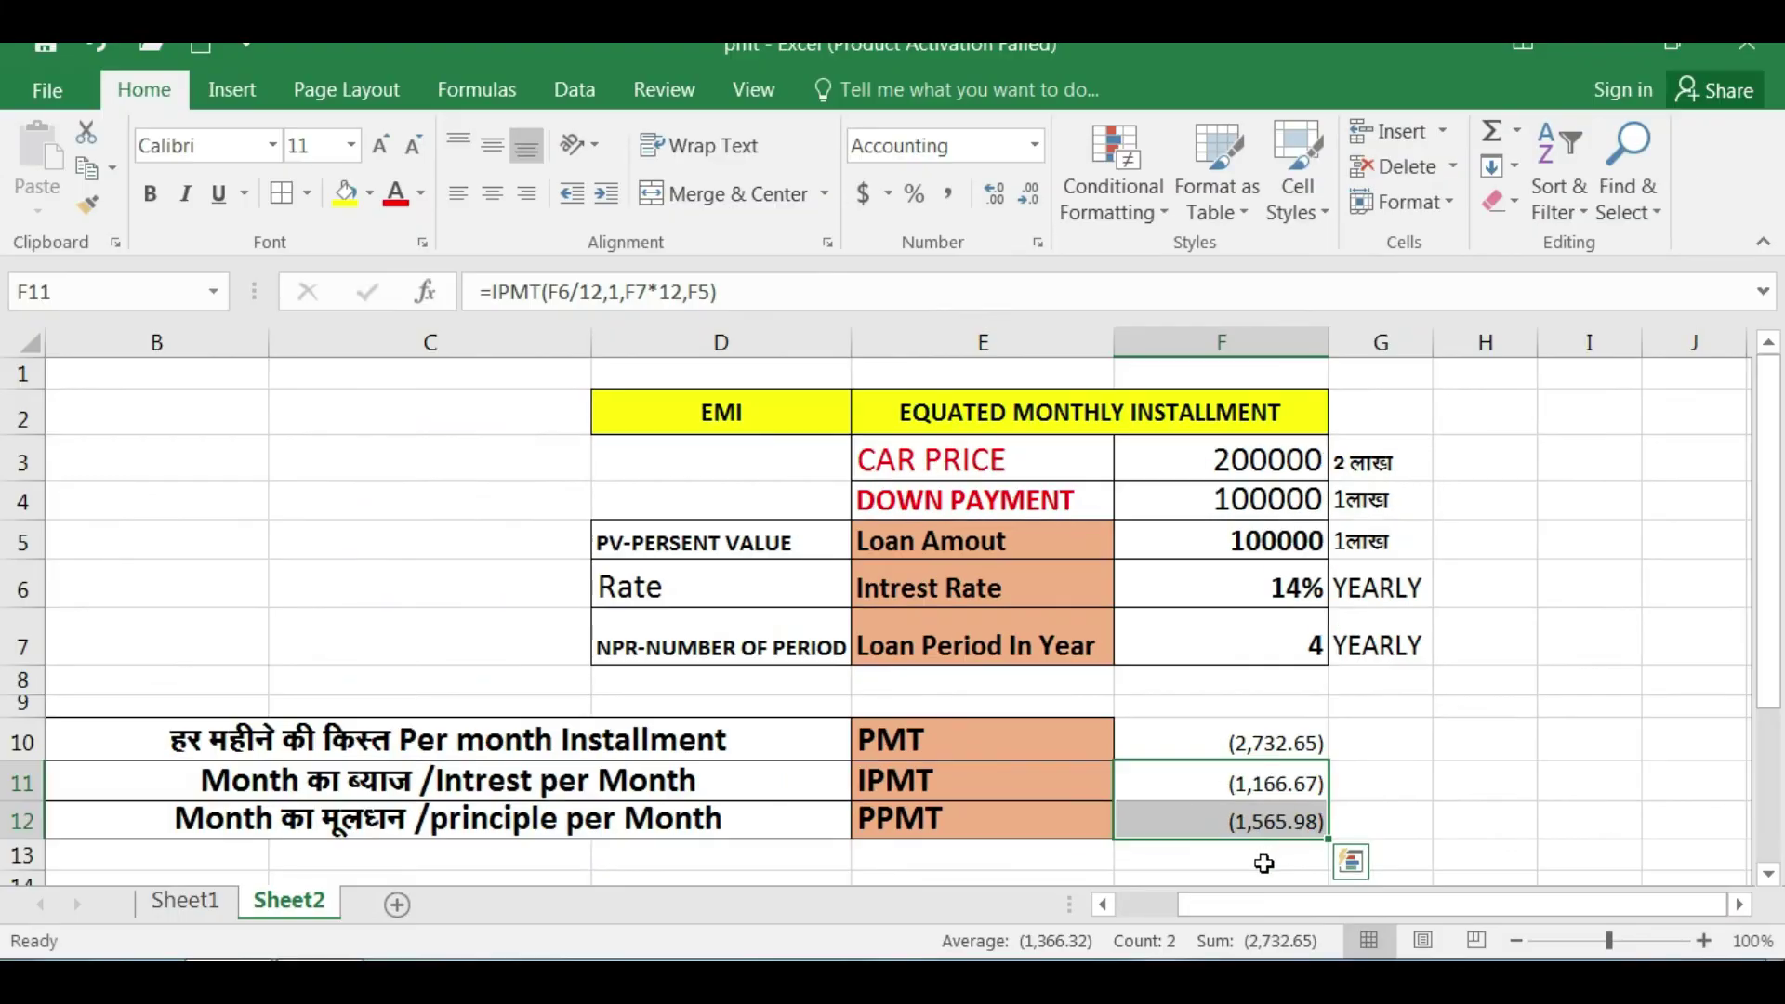
pyautogui.click(1350, 861)
pyautogui.click(1256, 862)
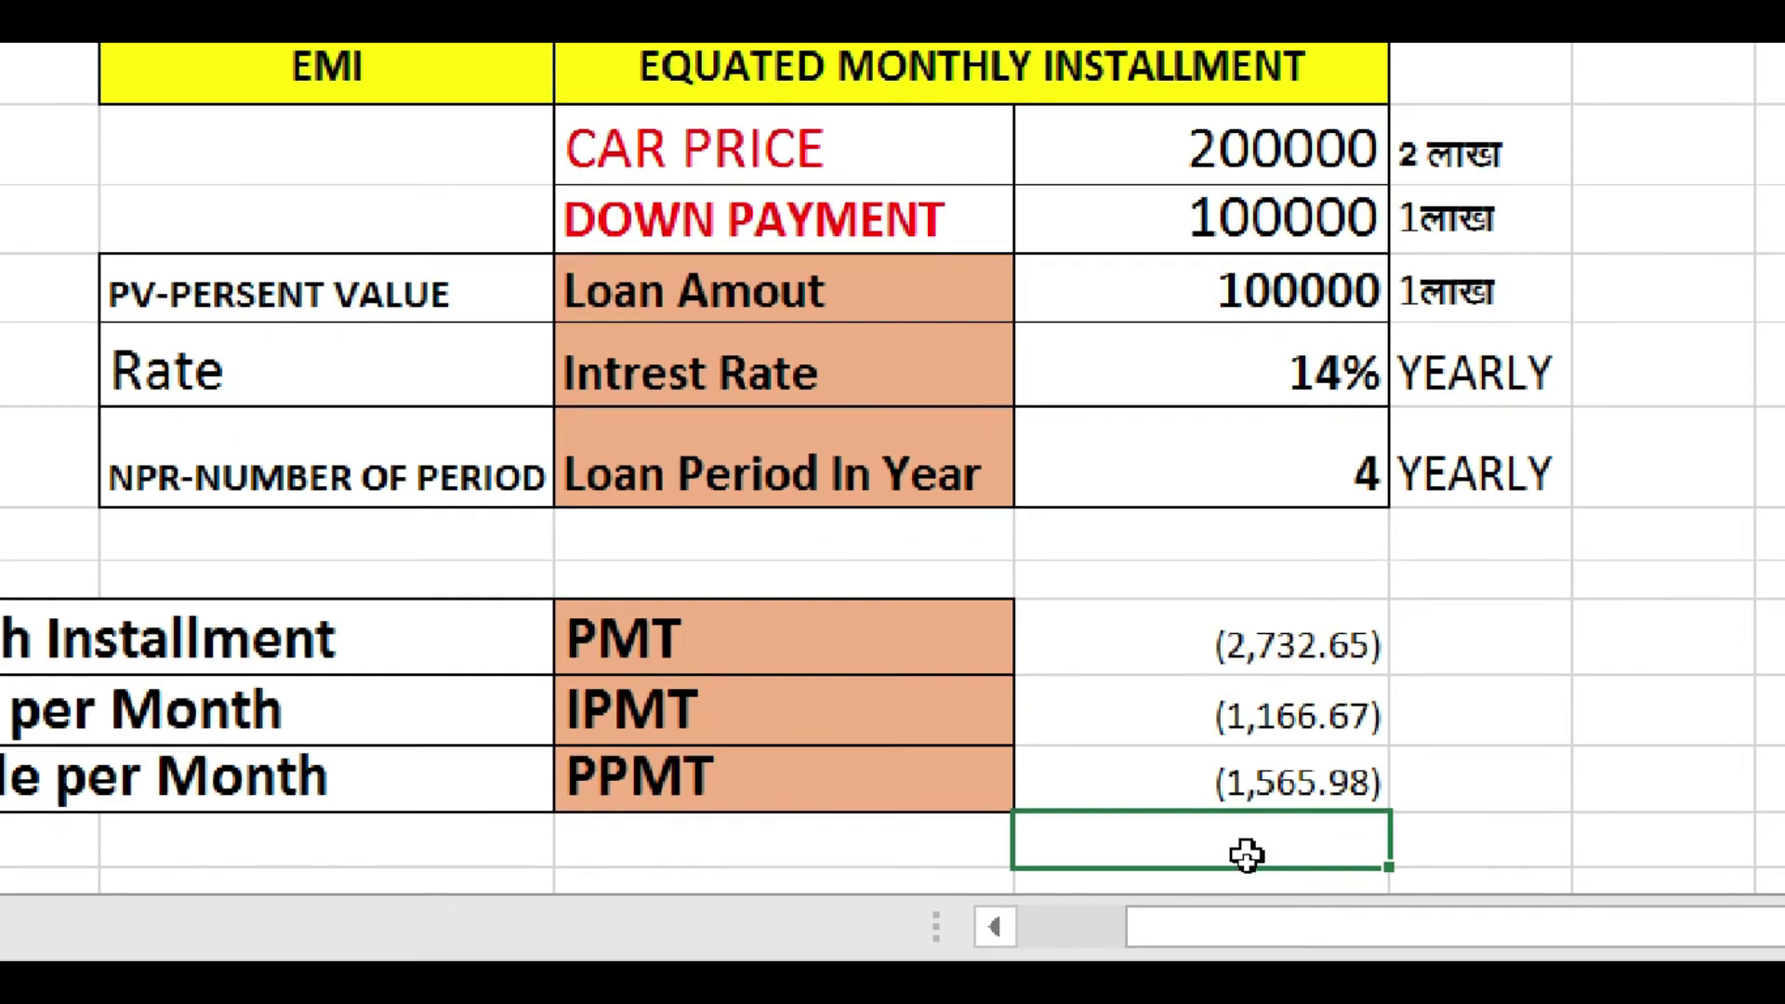
pyautogui.click(1245, 853)
pyautogui.write('=')
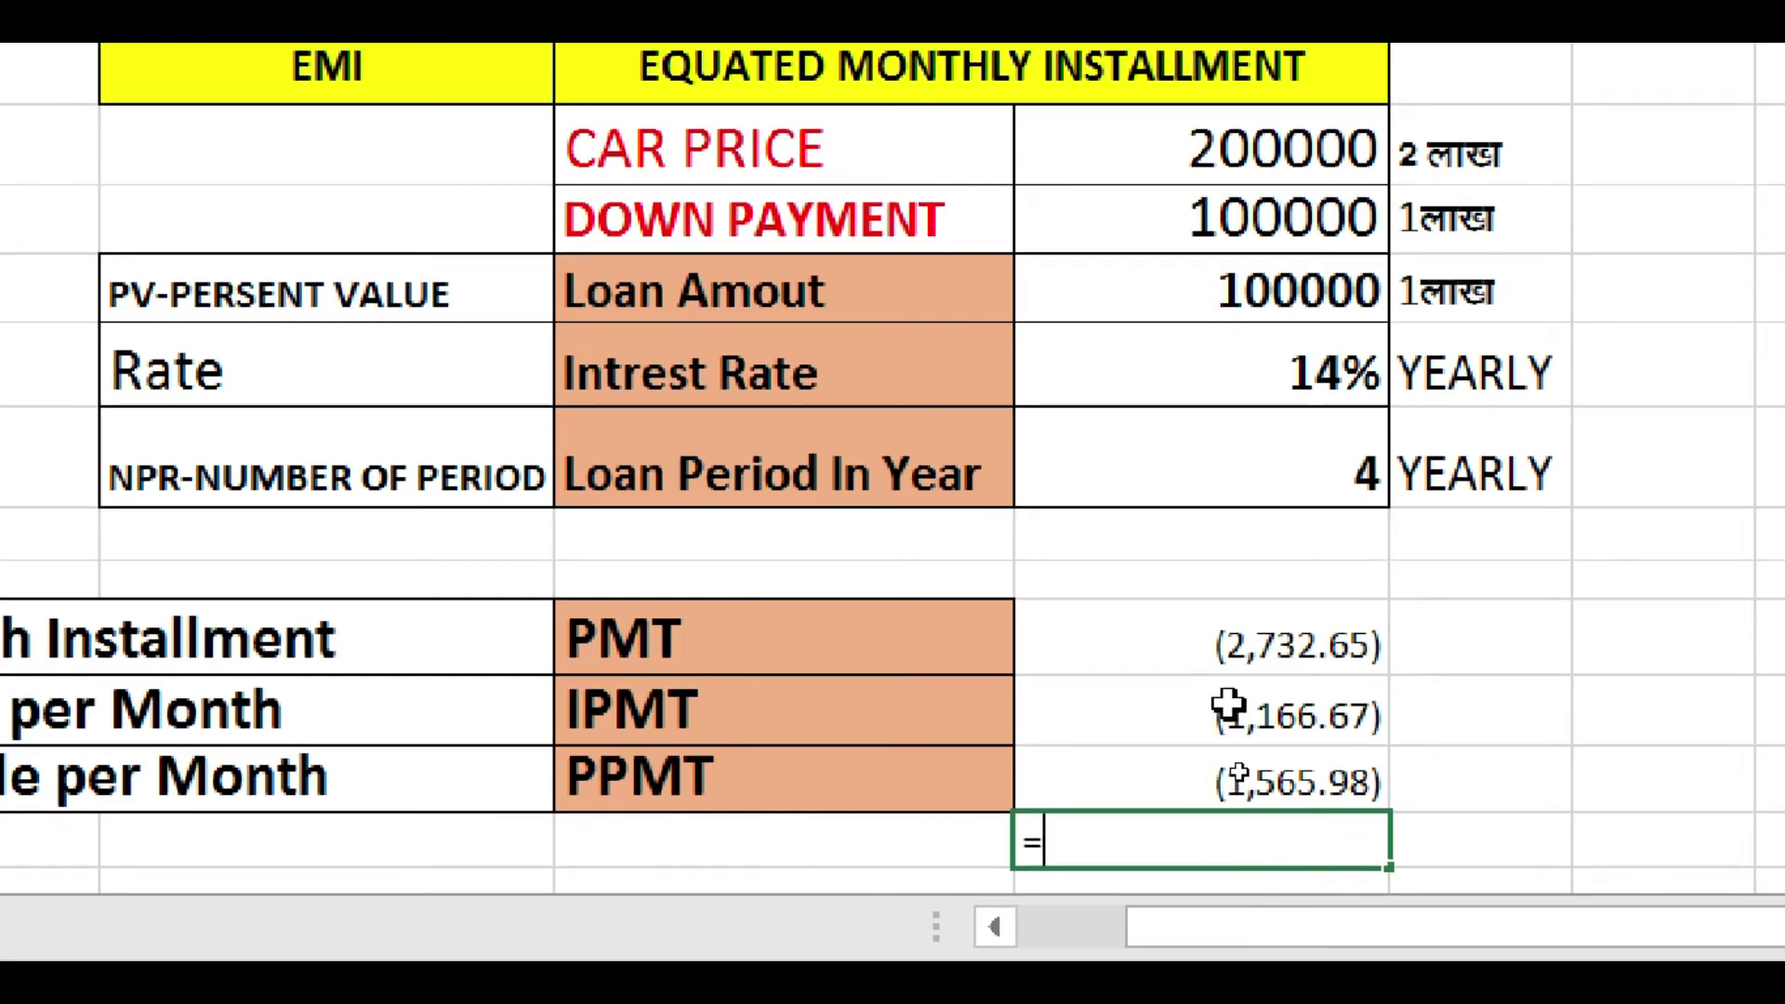
pyautogui.click(1225, 702)
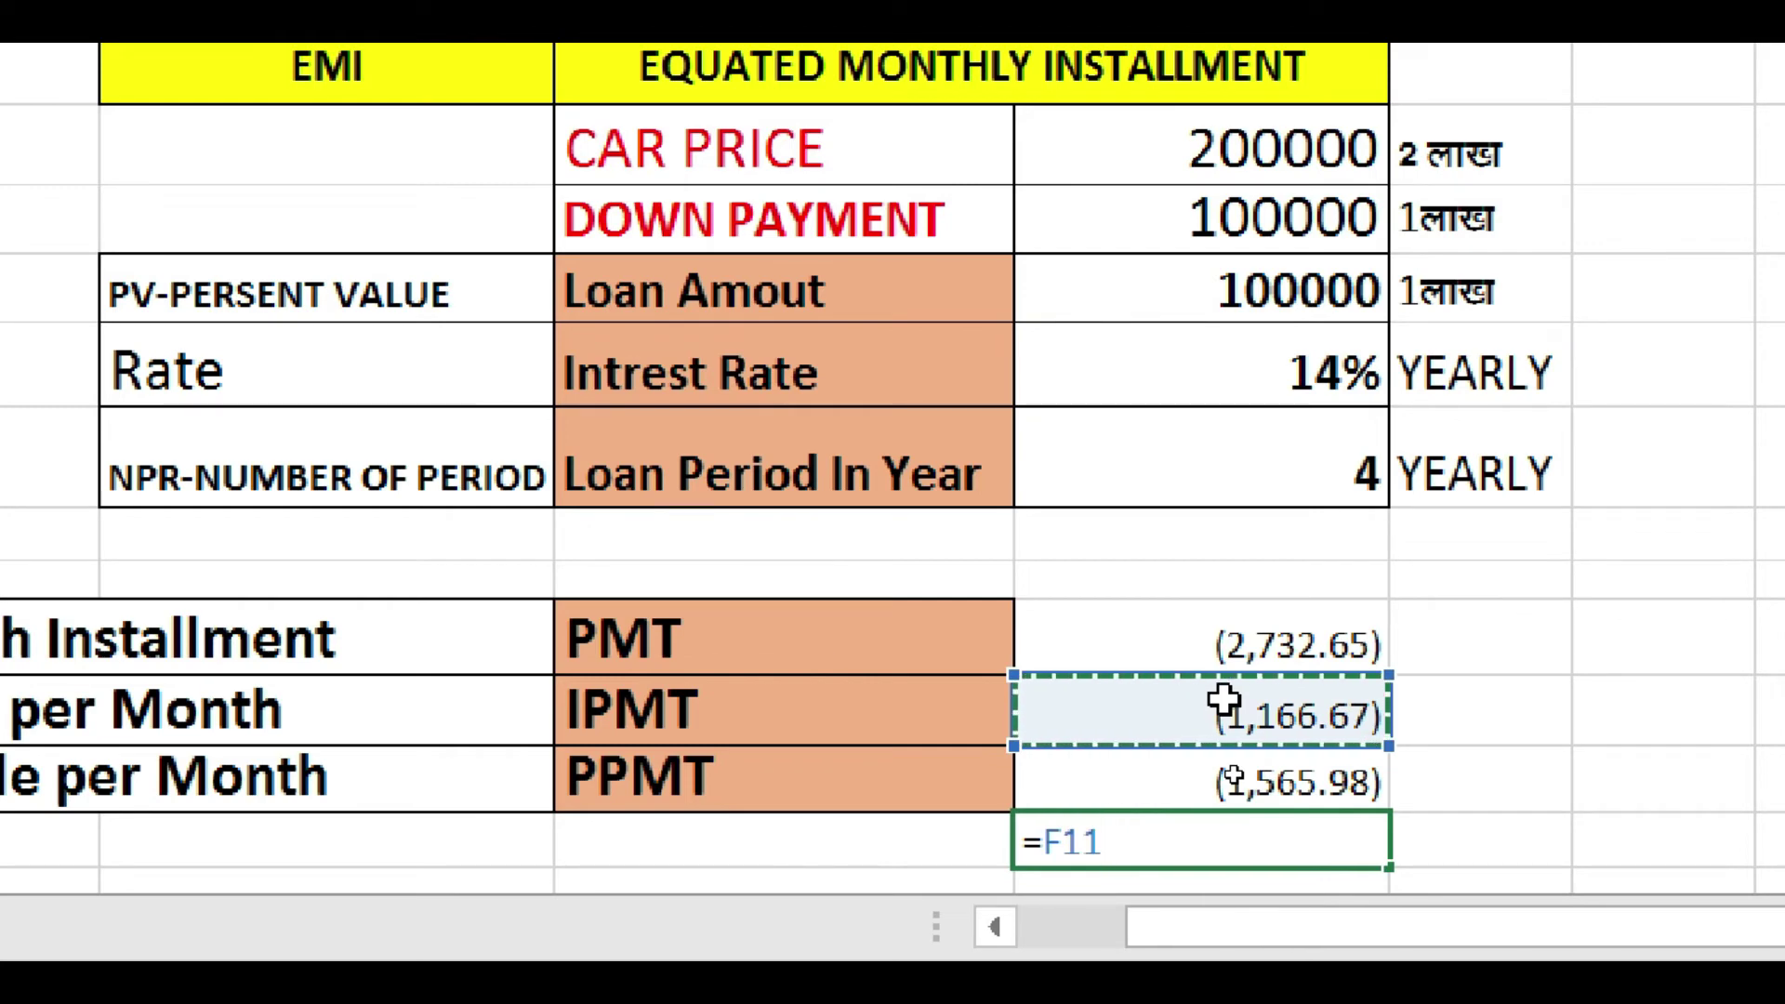
pyautogui.write('+')
pyautogui.click(1208, 782)
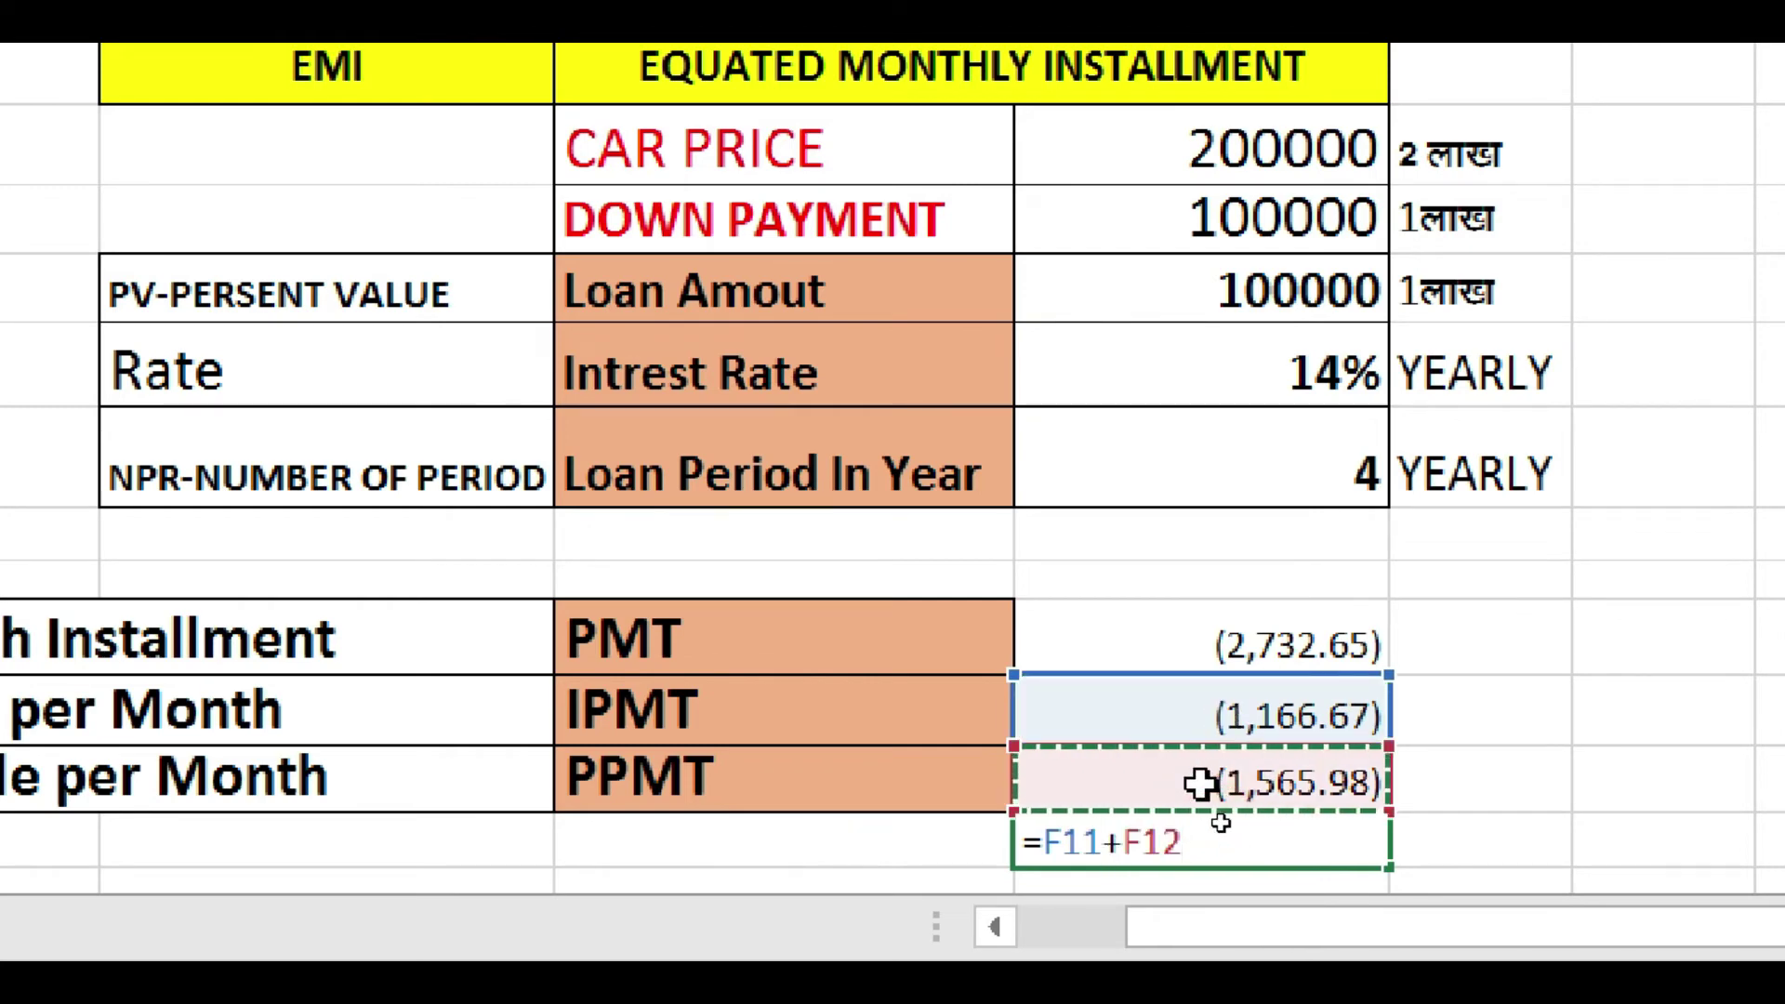
pyautogui.press('Return')
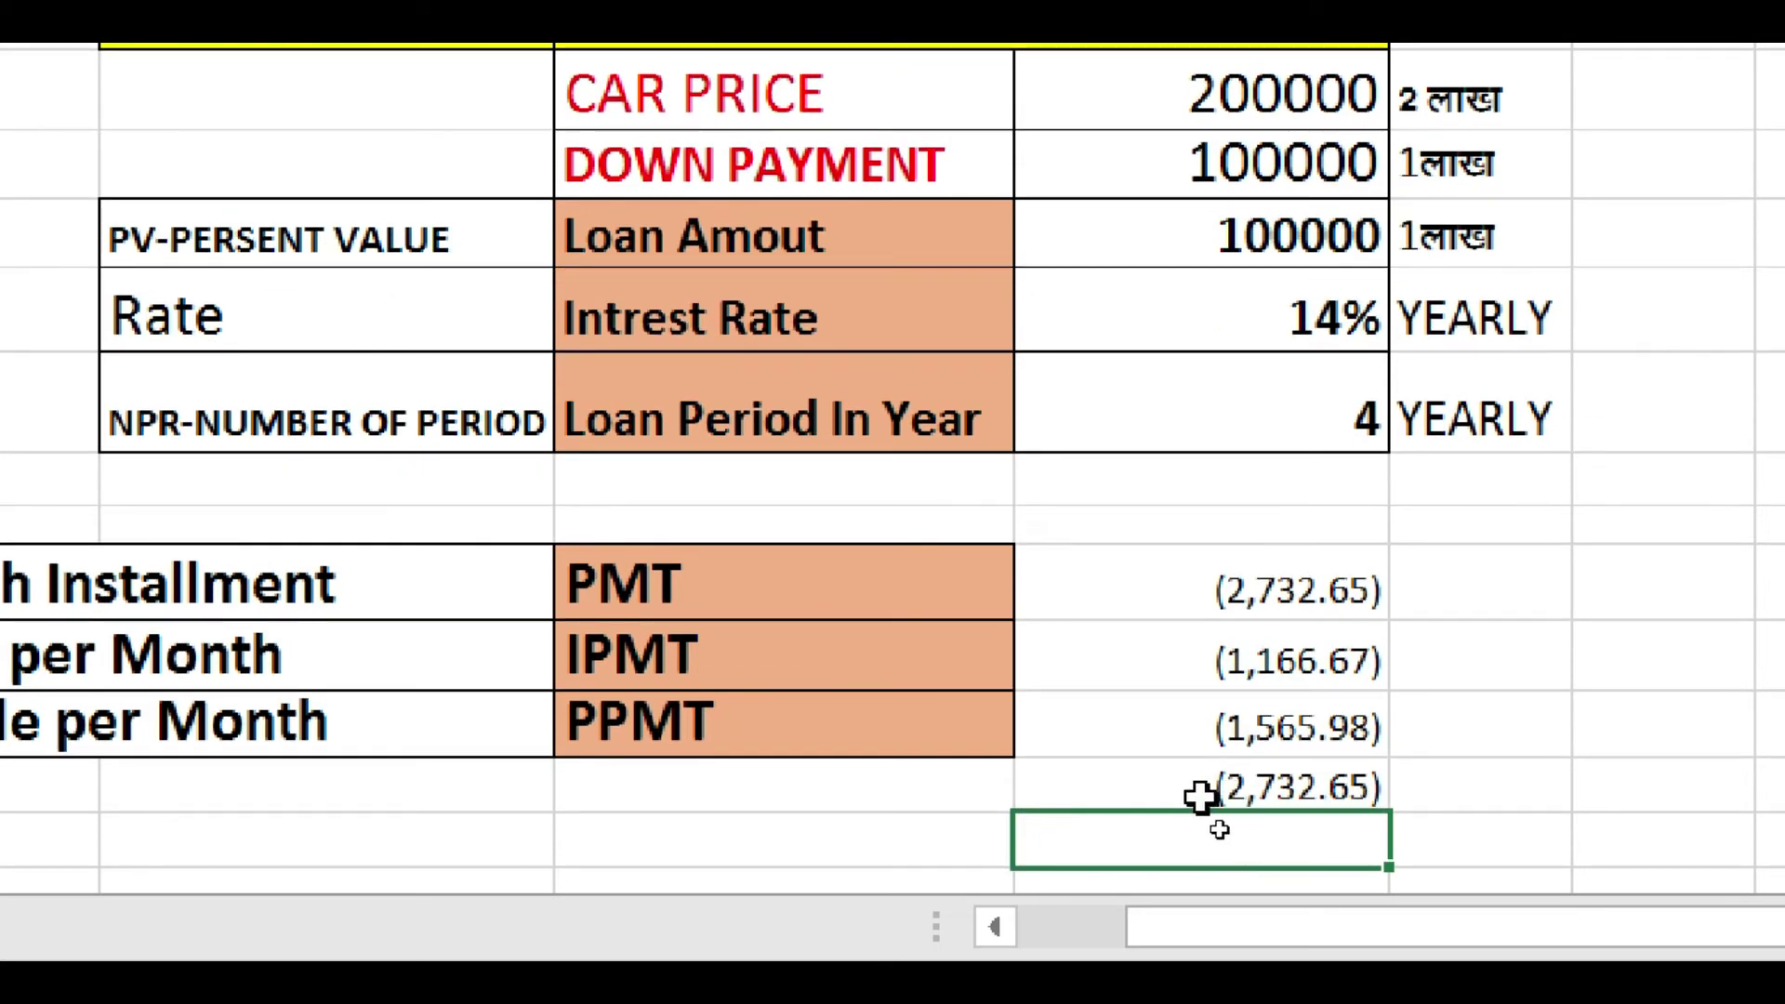
pyautogui.click(1201, 790)
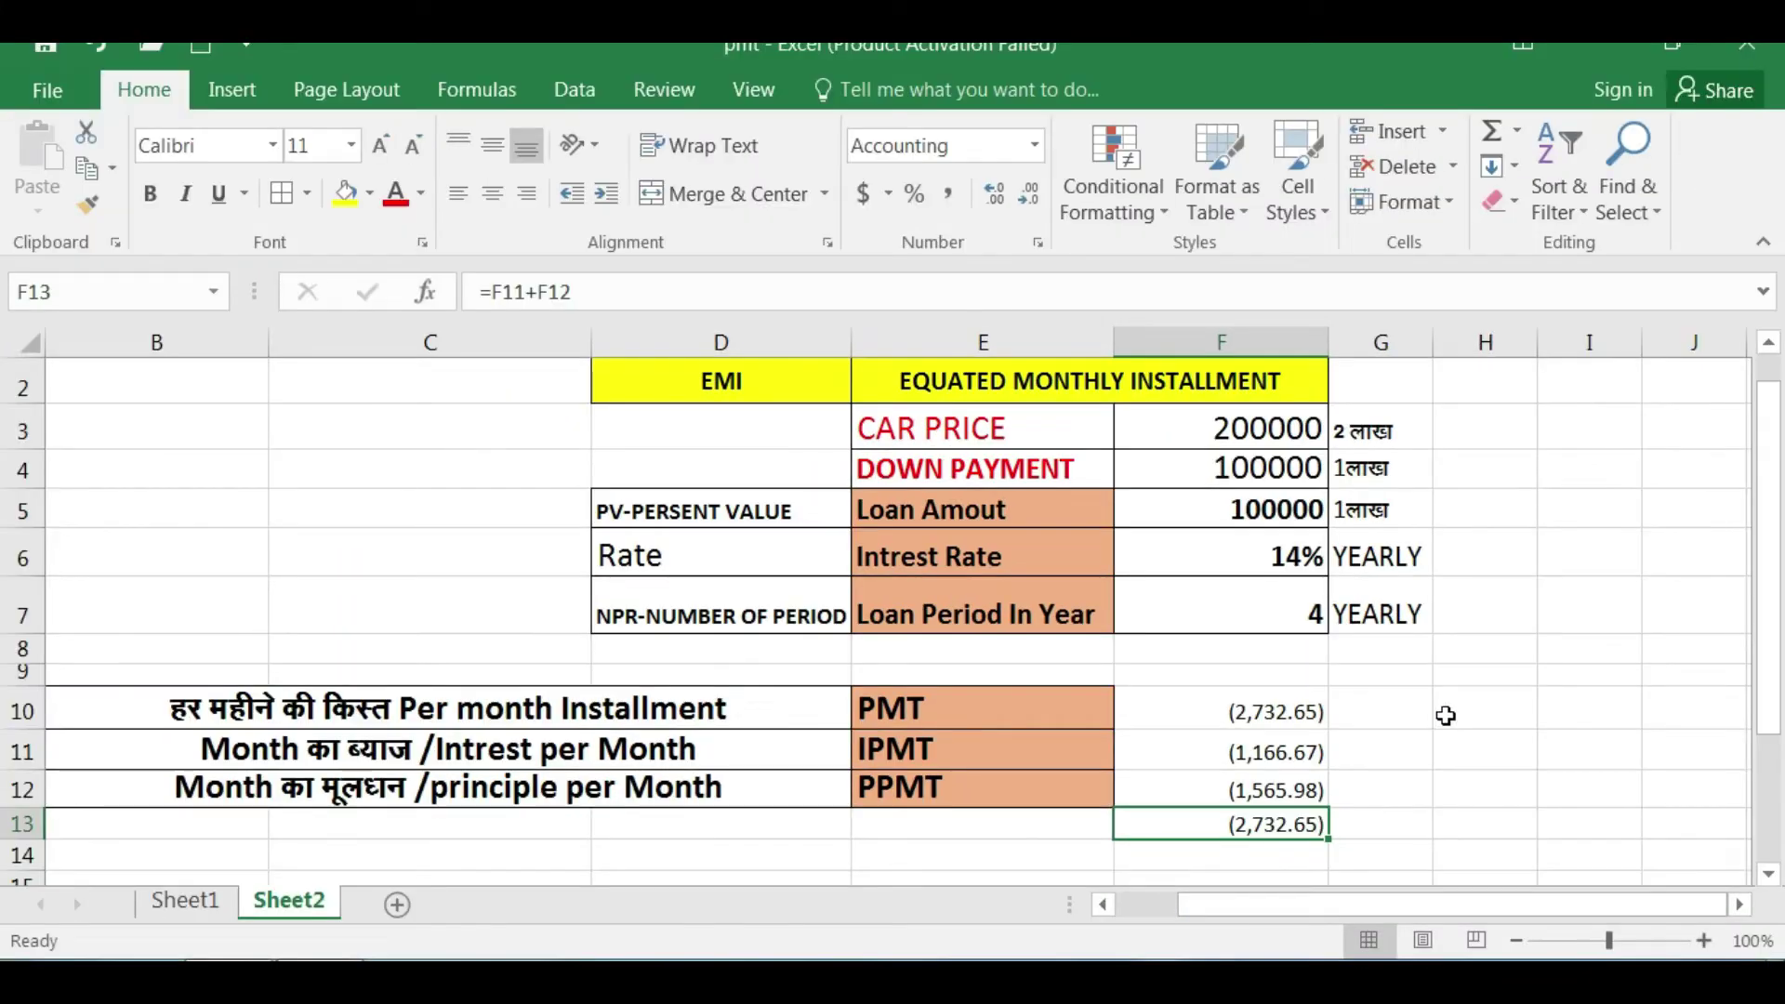
pyautogui.click(1446, 714)
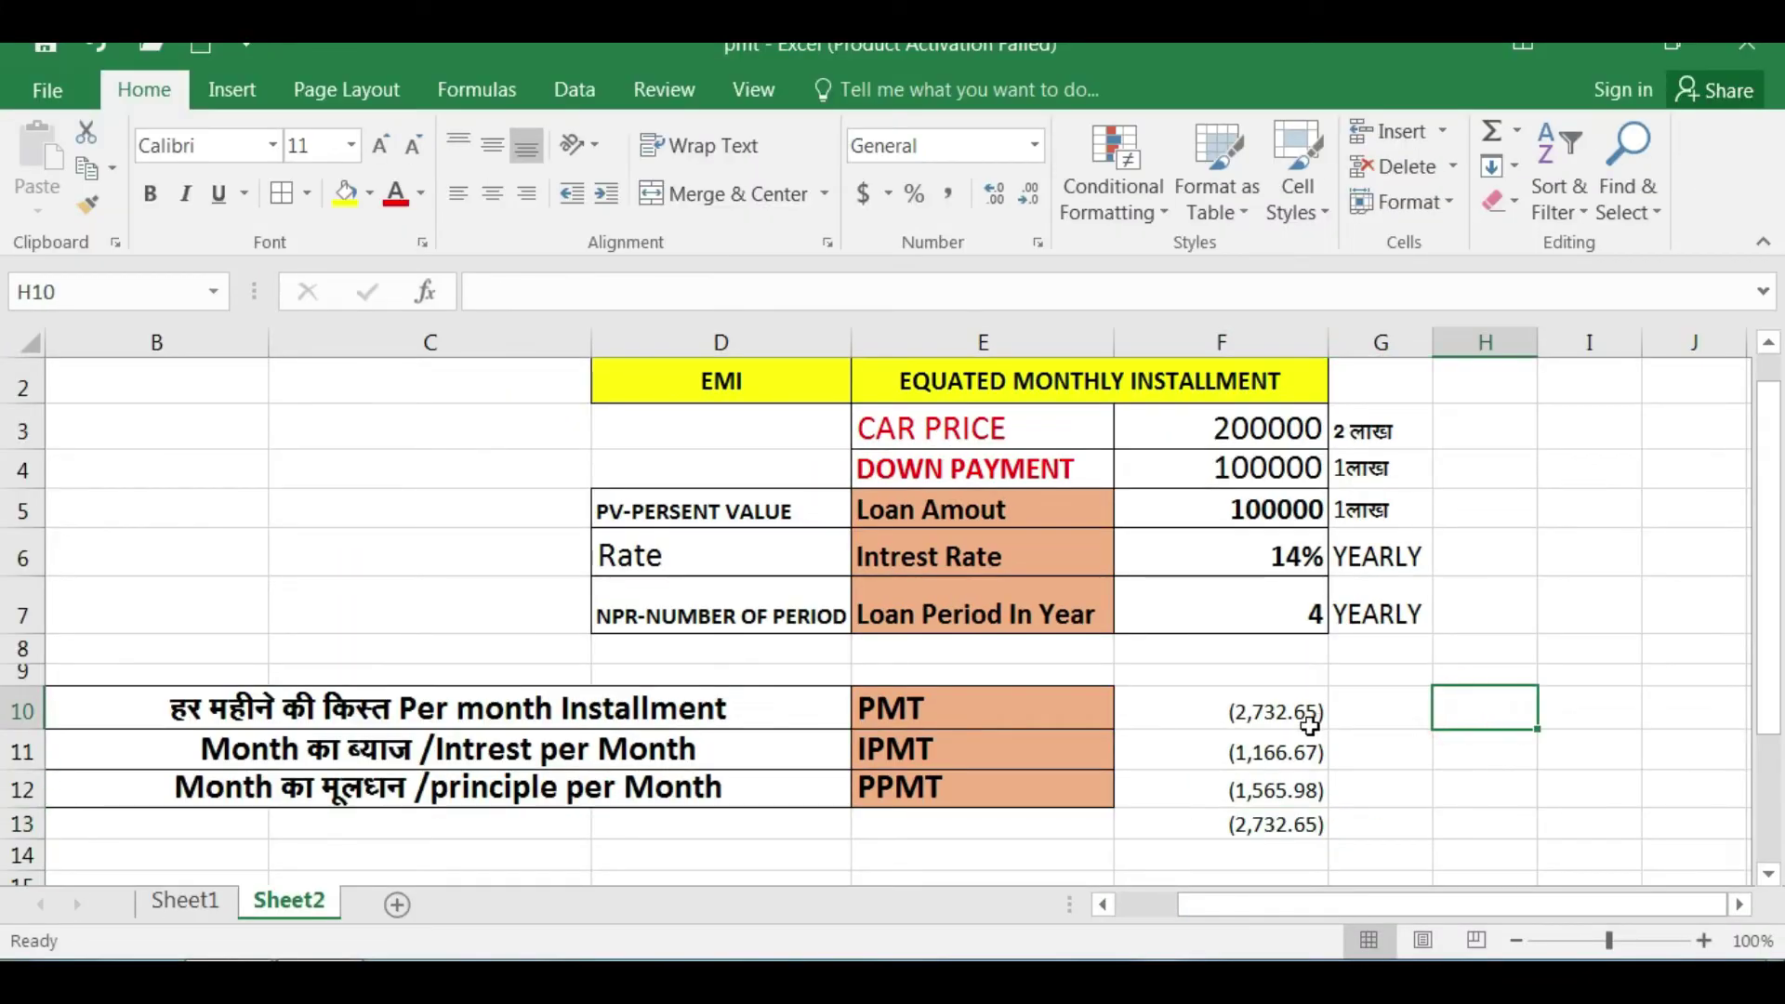
pyautogui.click(1283, 751)
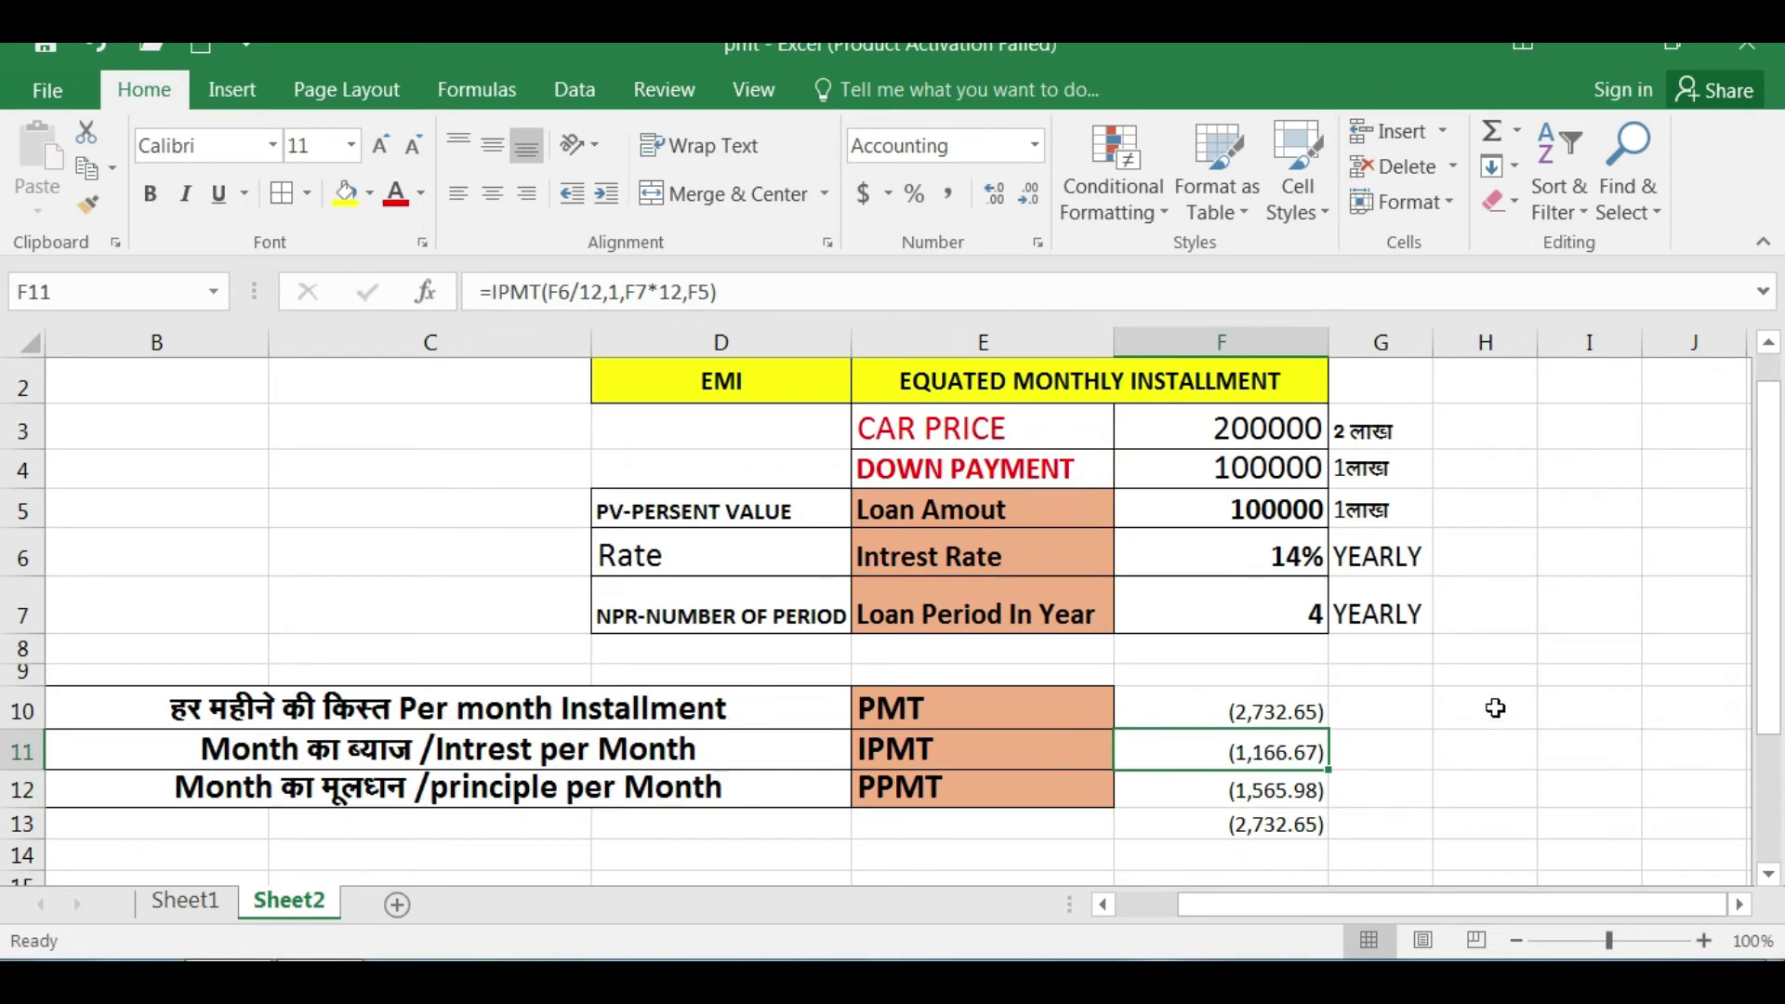
pyautogui.click(1495, 708)
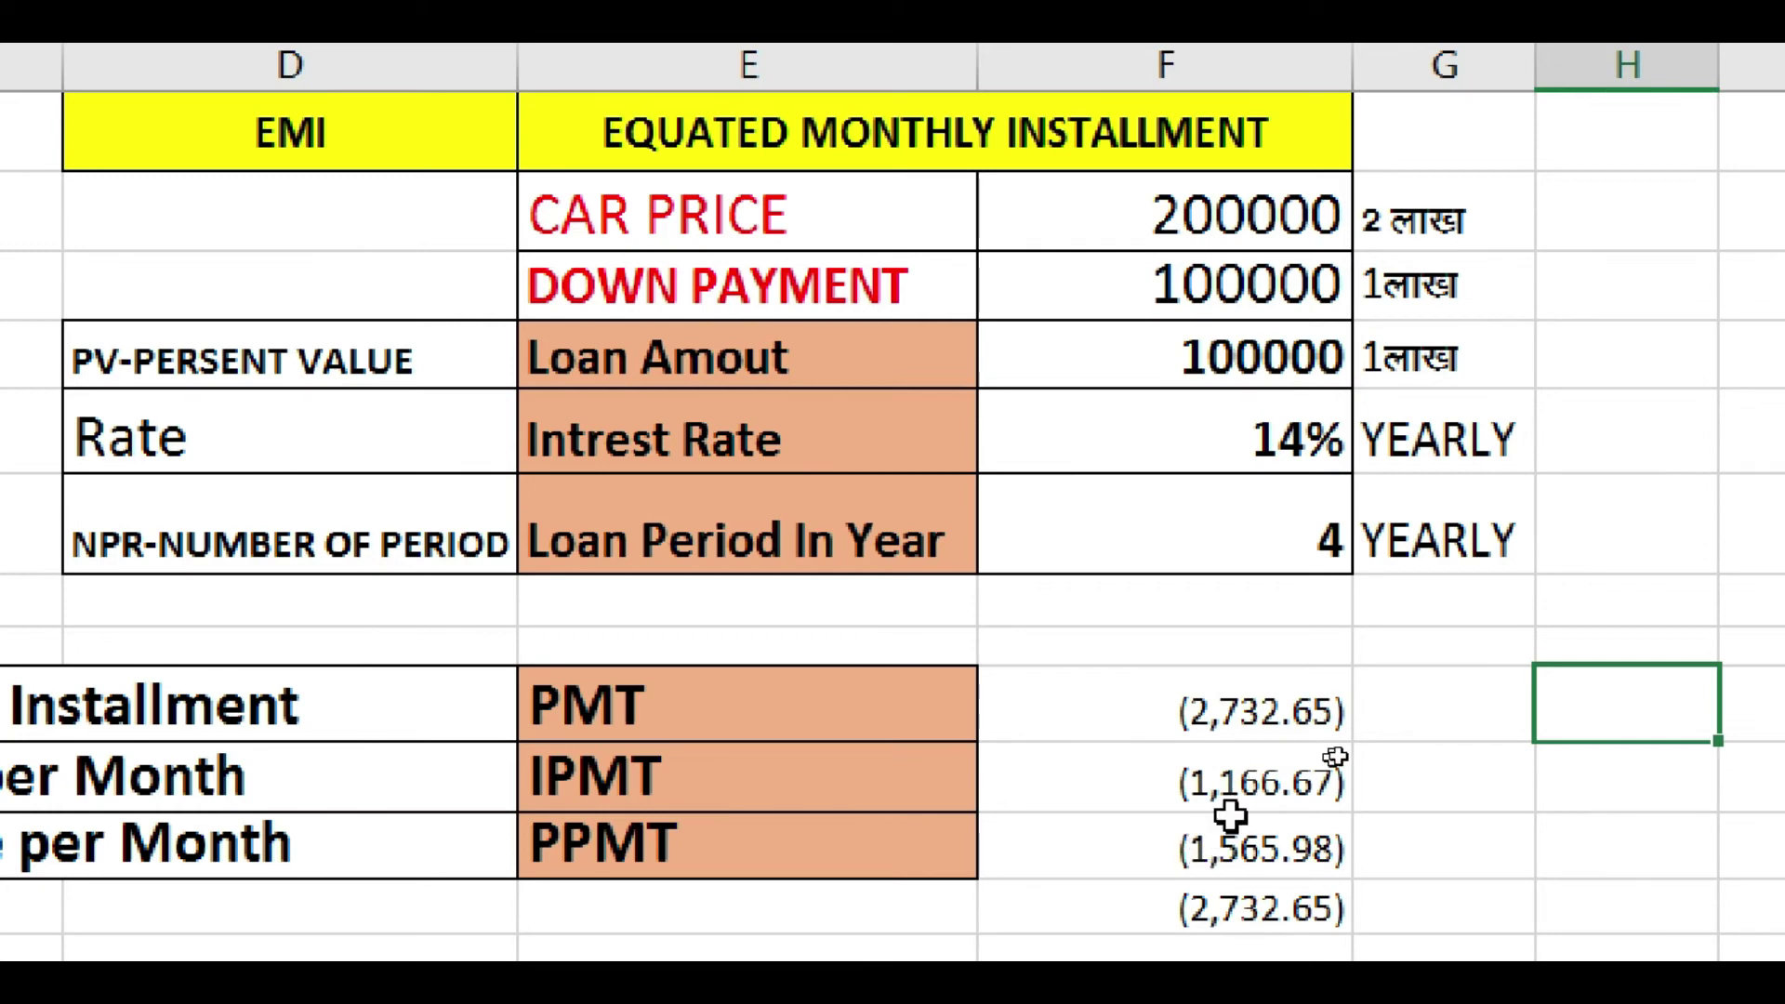
pyautogui.click(1447, 782)
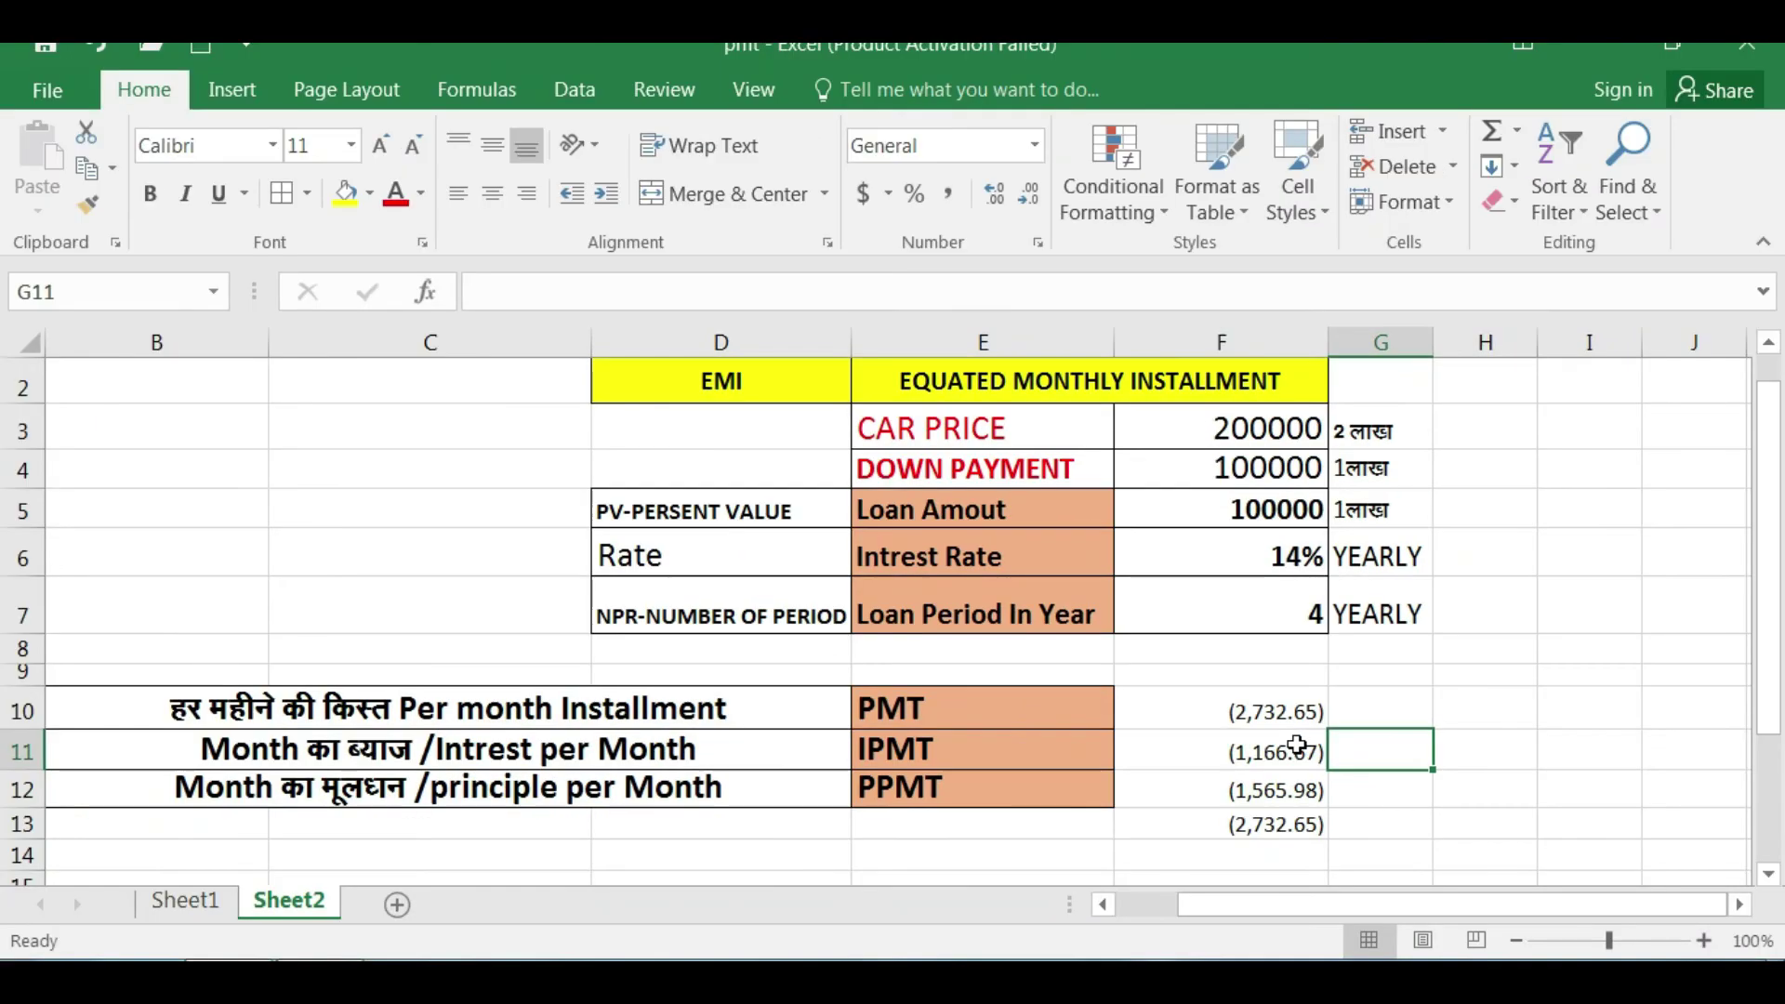
# - Change the IPMT period in F11 from 1 to 2 and apply Comma Style, showing (1,148.40)
pyautogui.click(1278, 748)
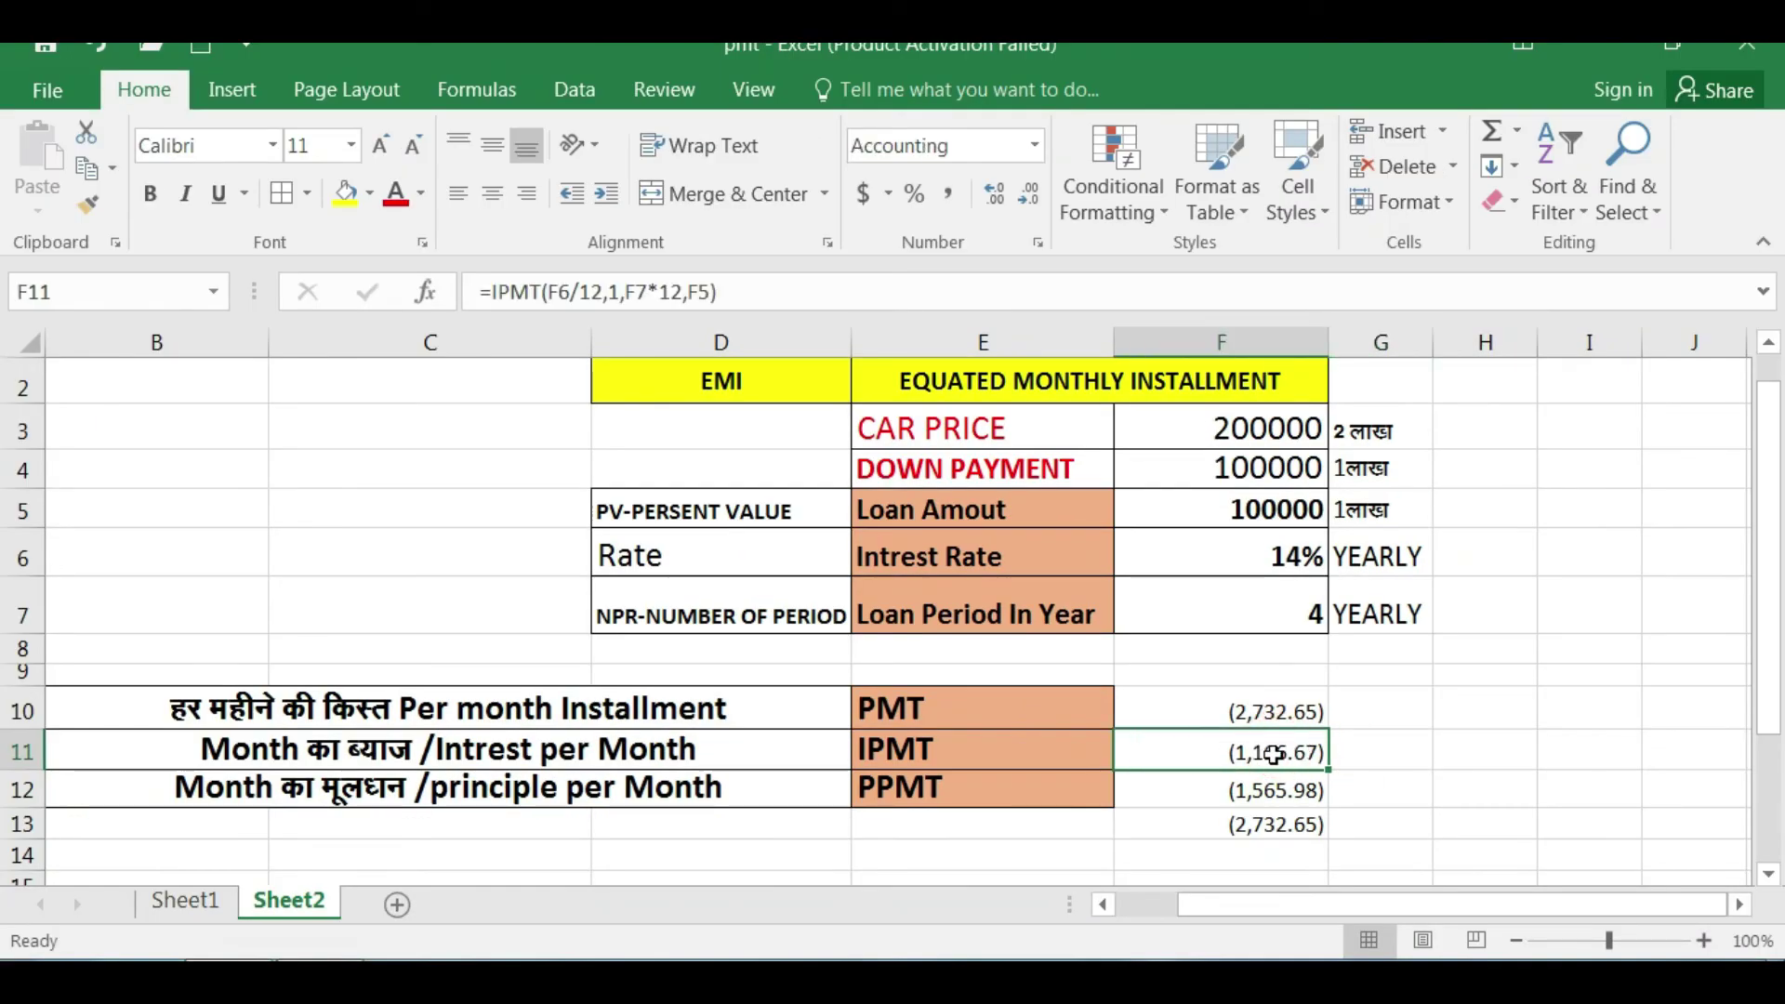
pyautogui.doubleClick(1256, 748)
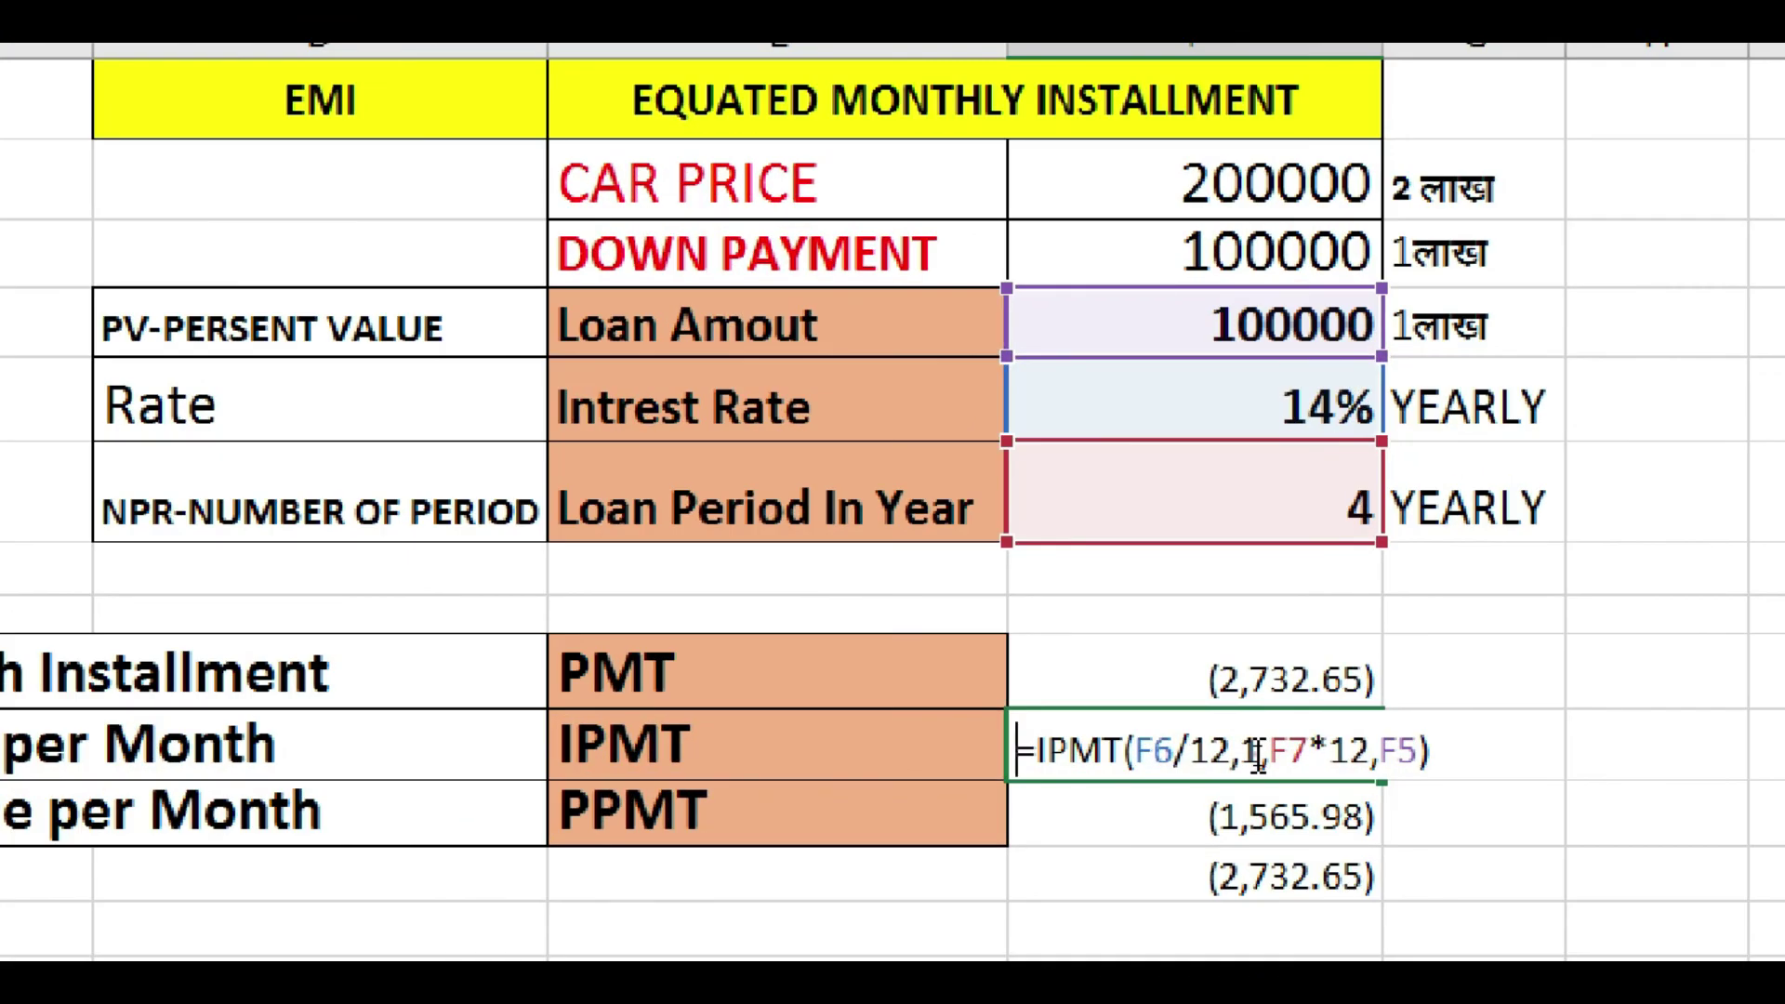
pyautogui.click(1257, 753)
pyautogui.press('BackSpace')
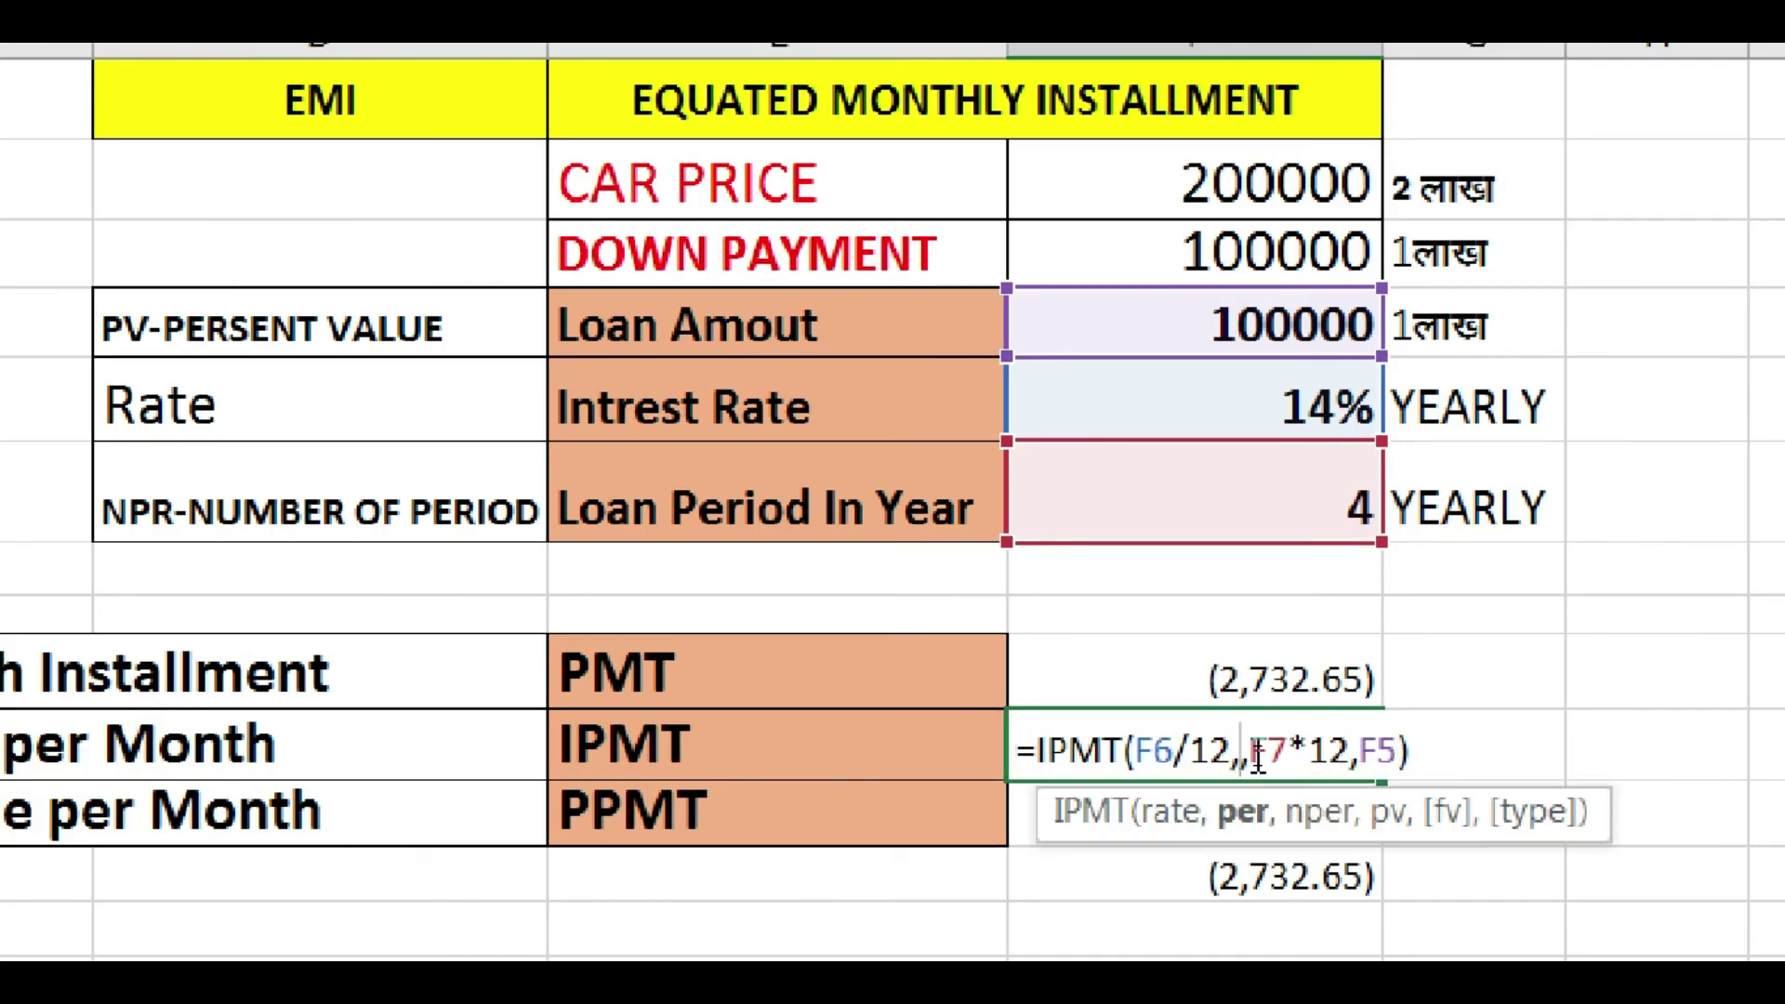
pyautogui.write('2')
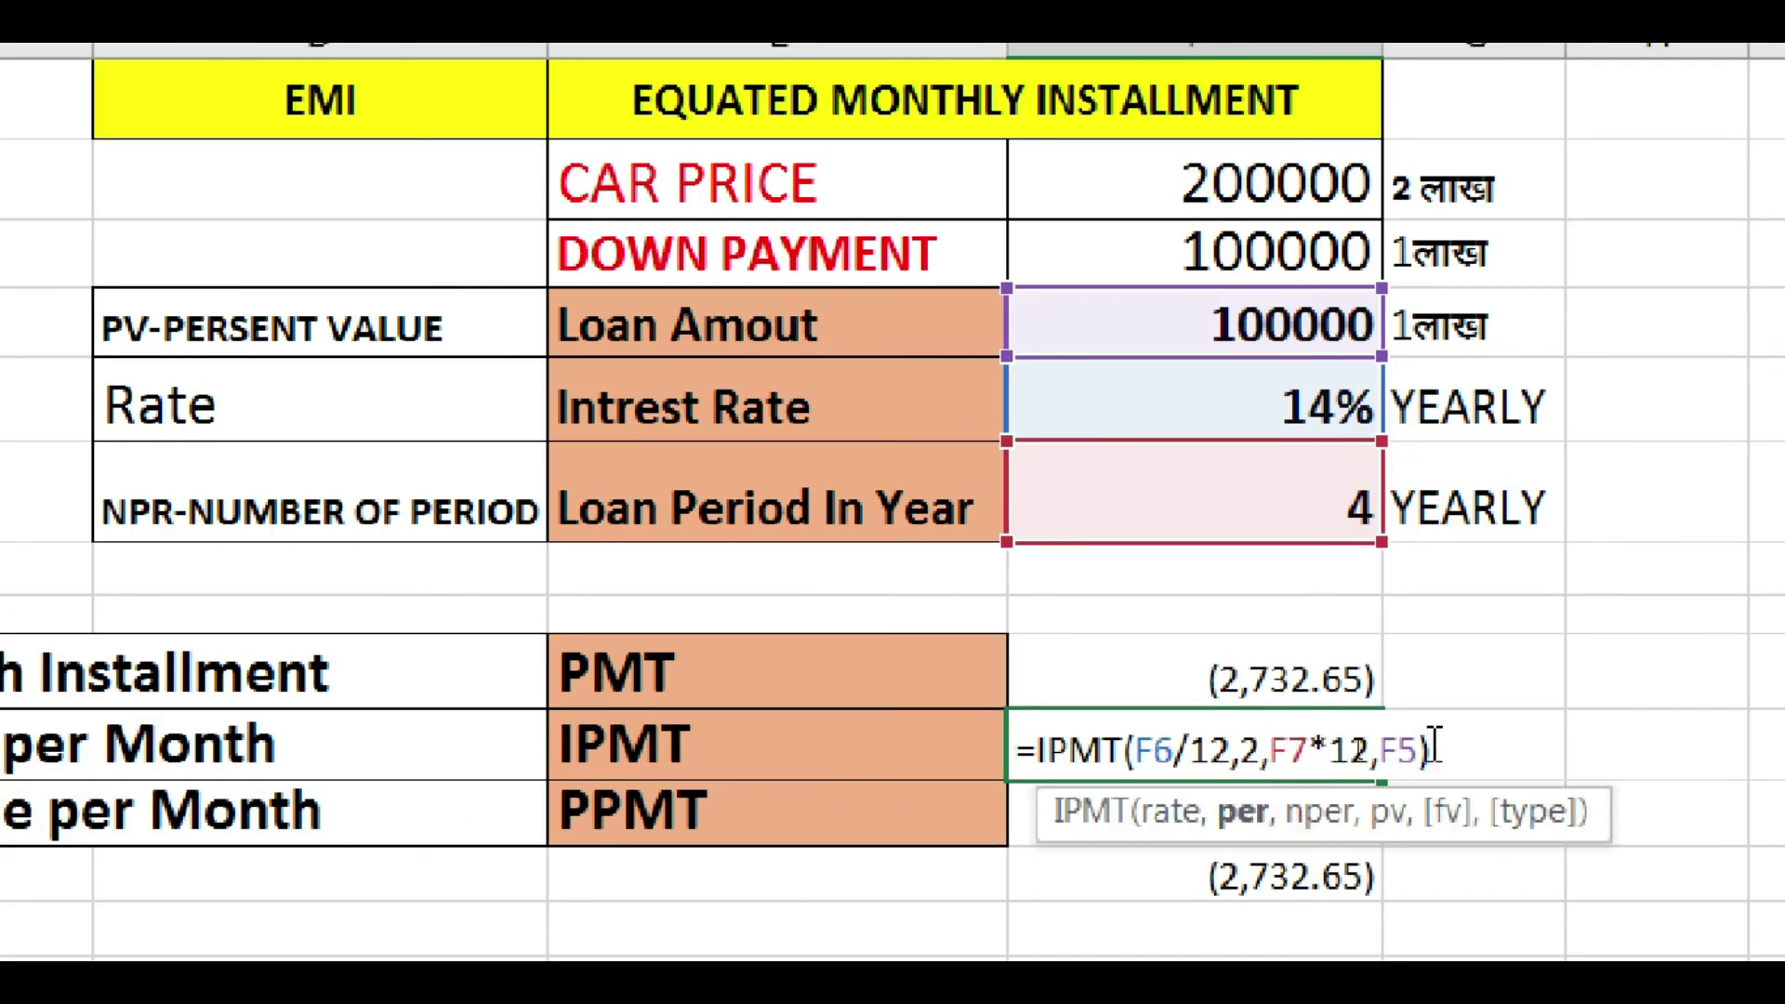
pyautogui.click(1431, 749)
pyautogui.press('Return')
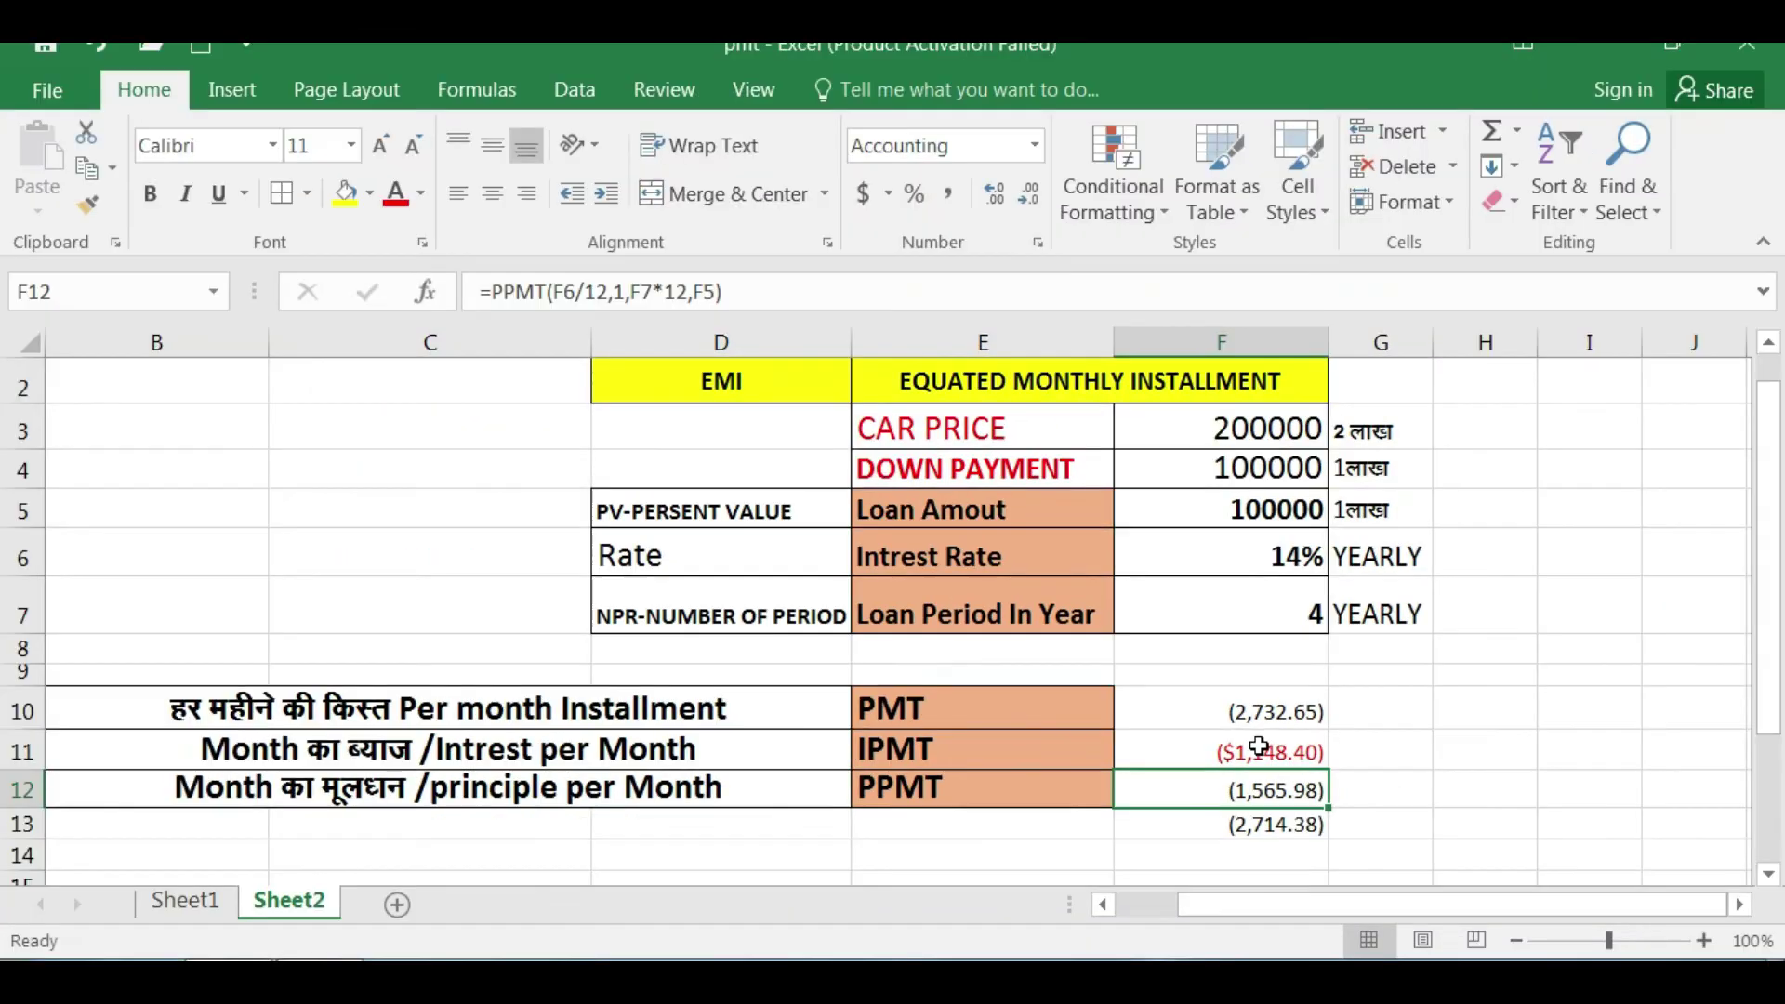
pyautogui.click(1258, 625)
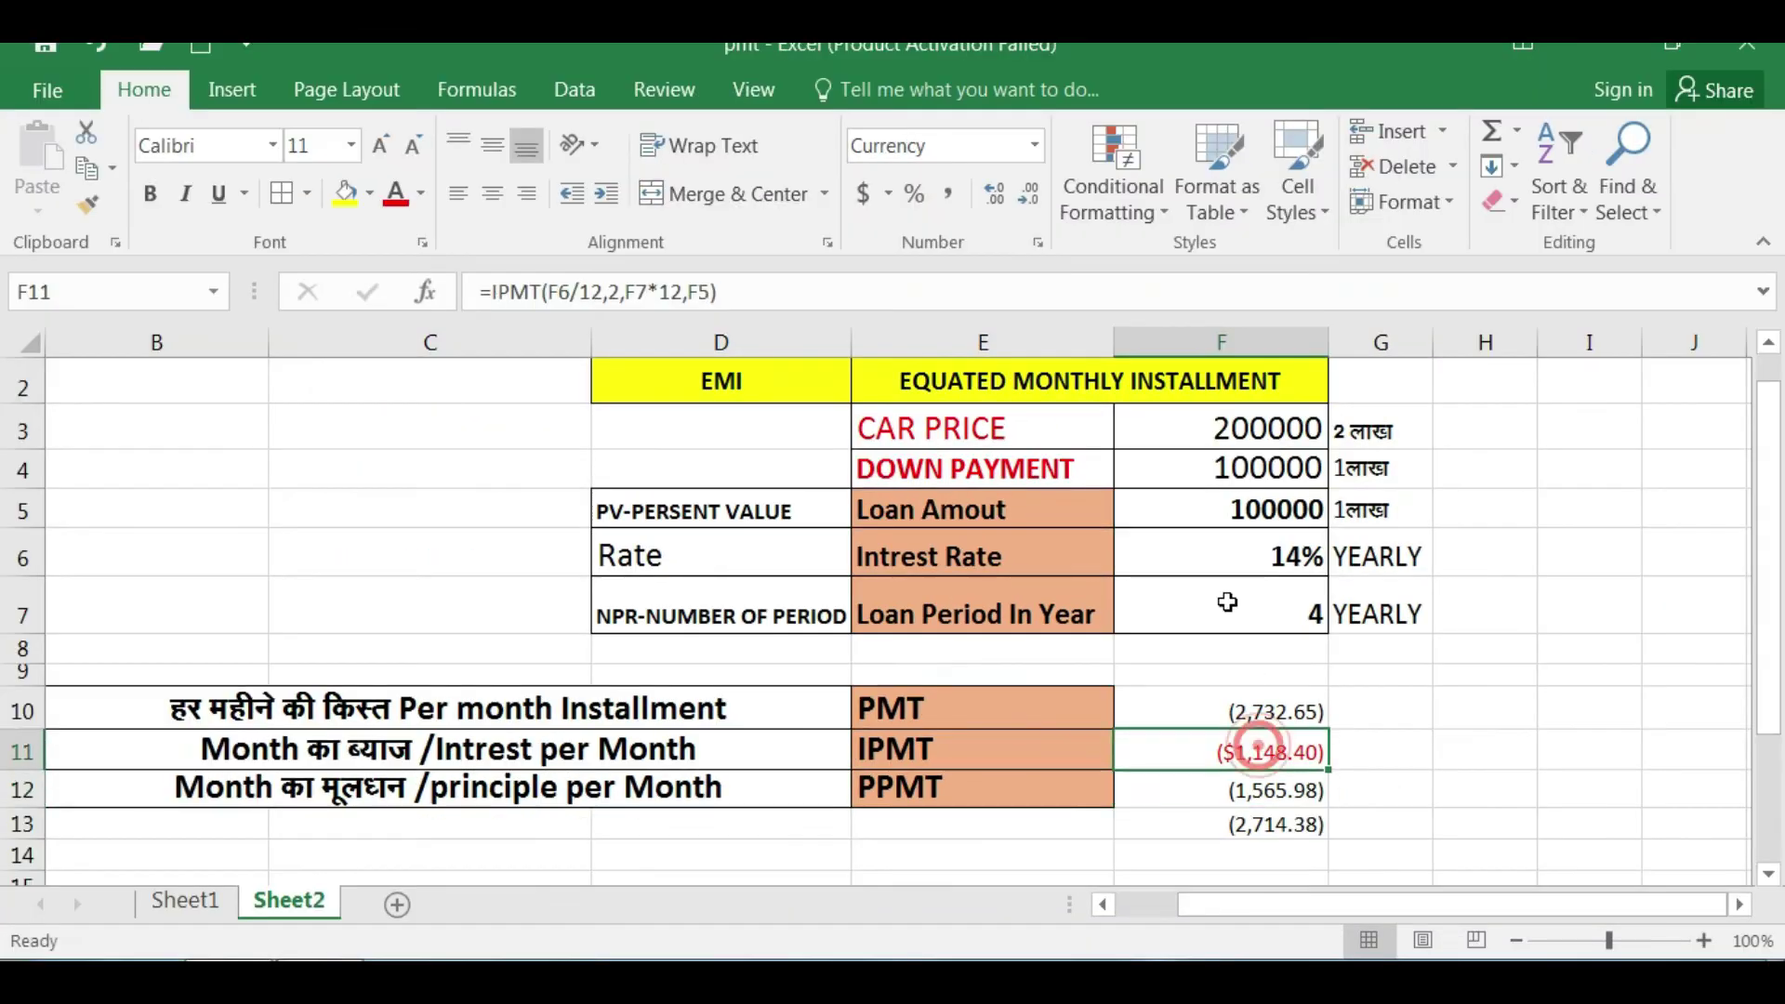
pyautogui.click(948, 194)
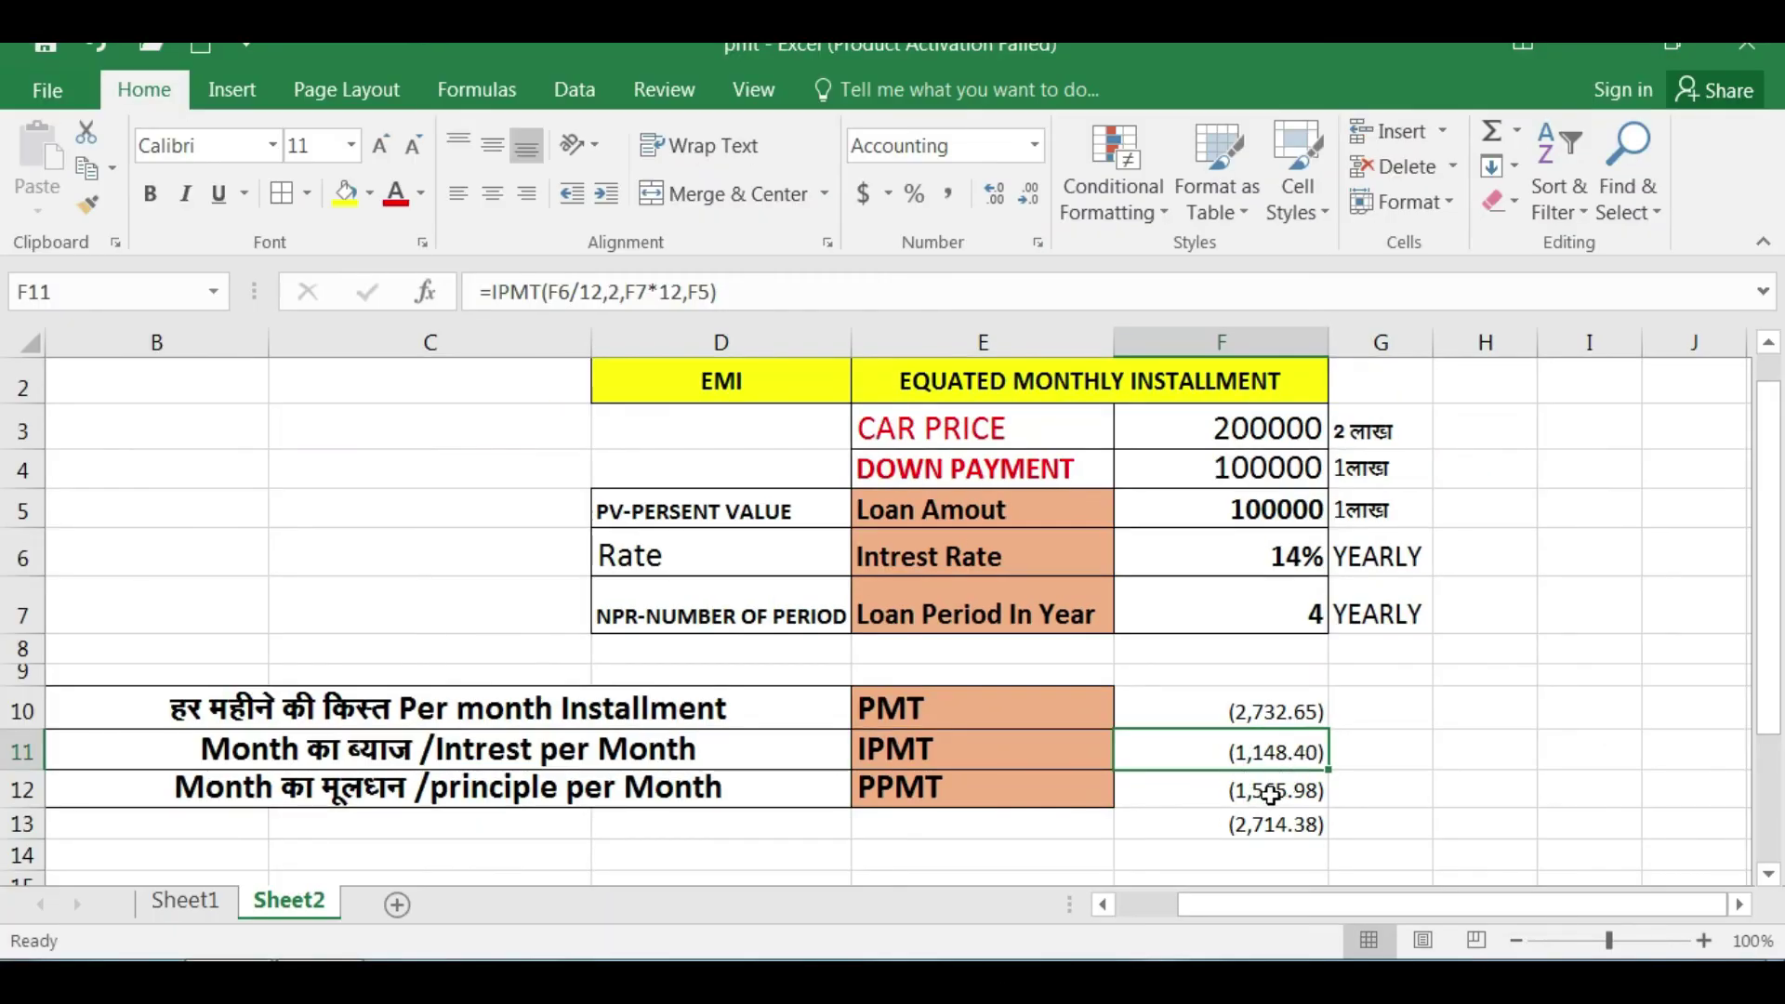
pyautogui.hotkey('ctrl', 'z')
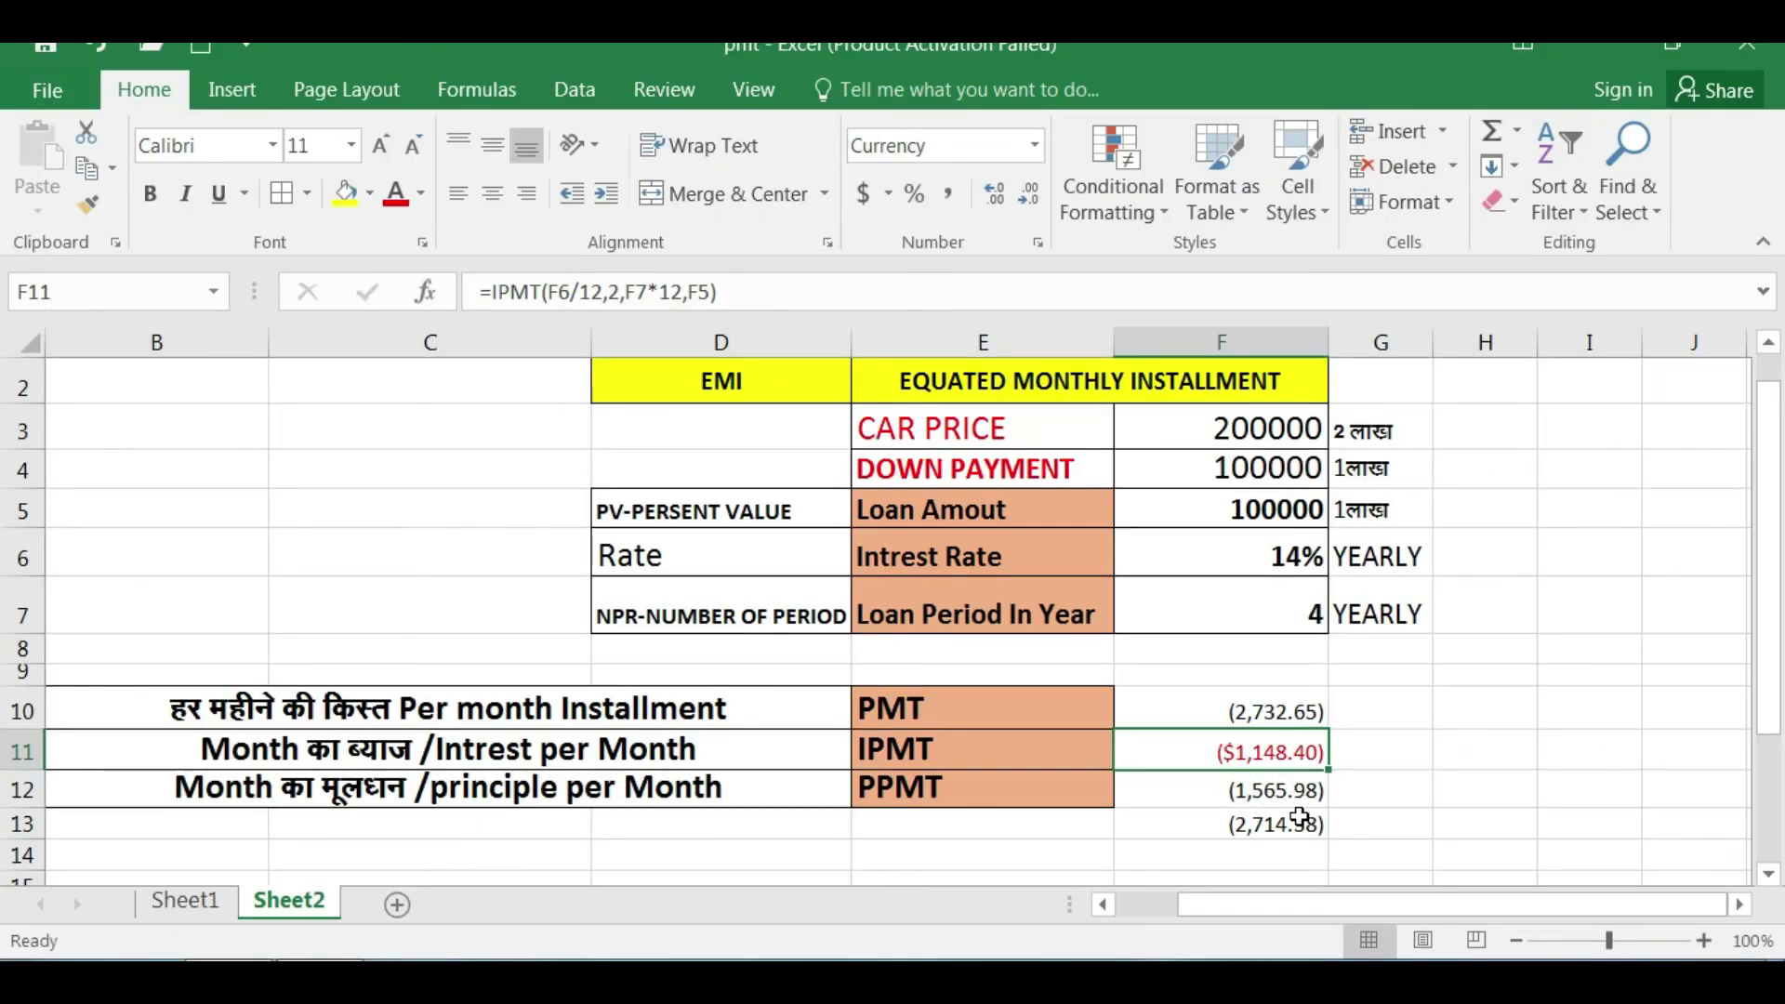
pyautogui.hotkey('ctrl', 'z')
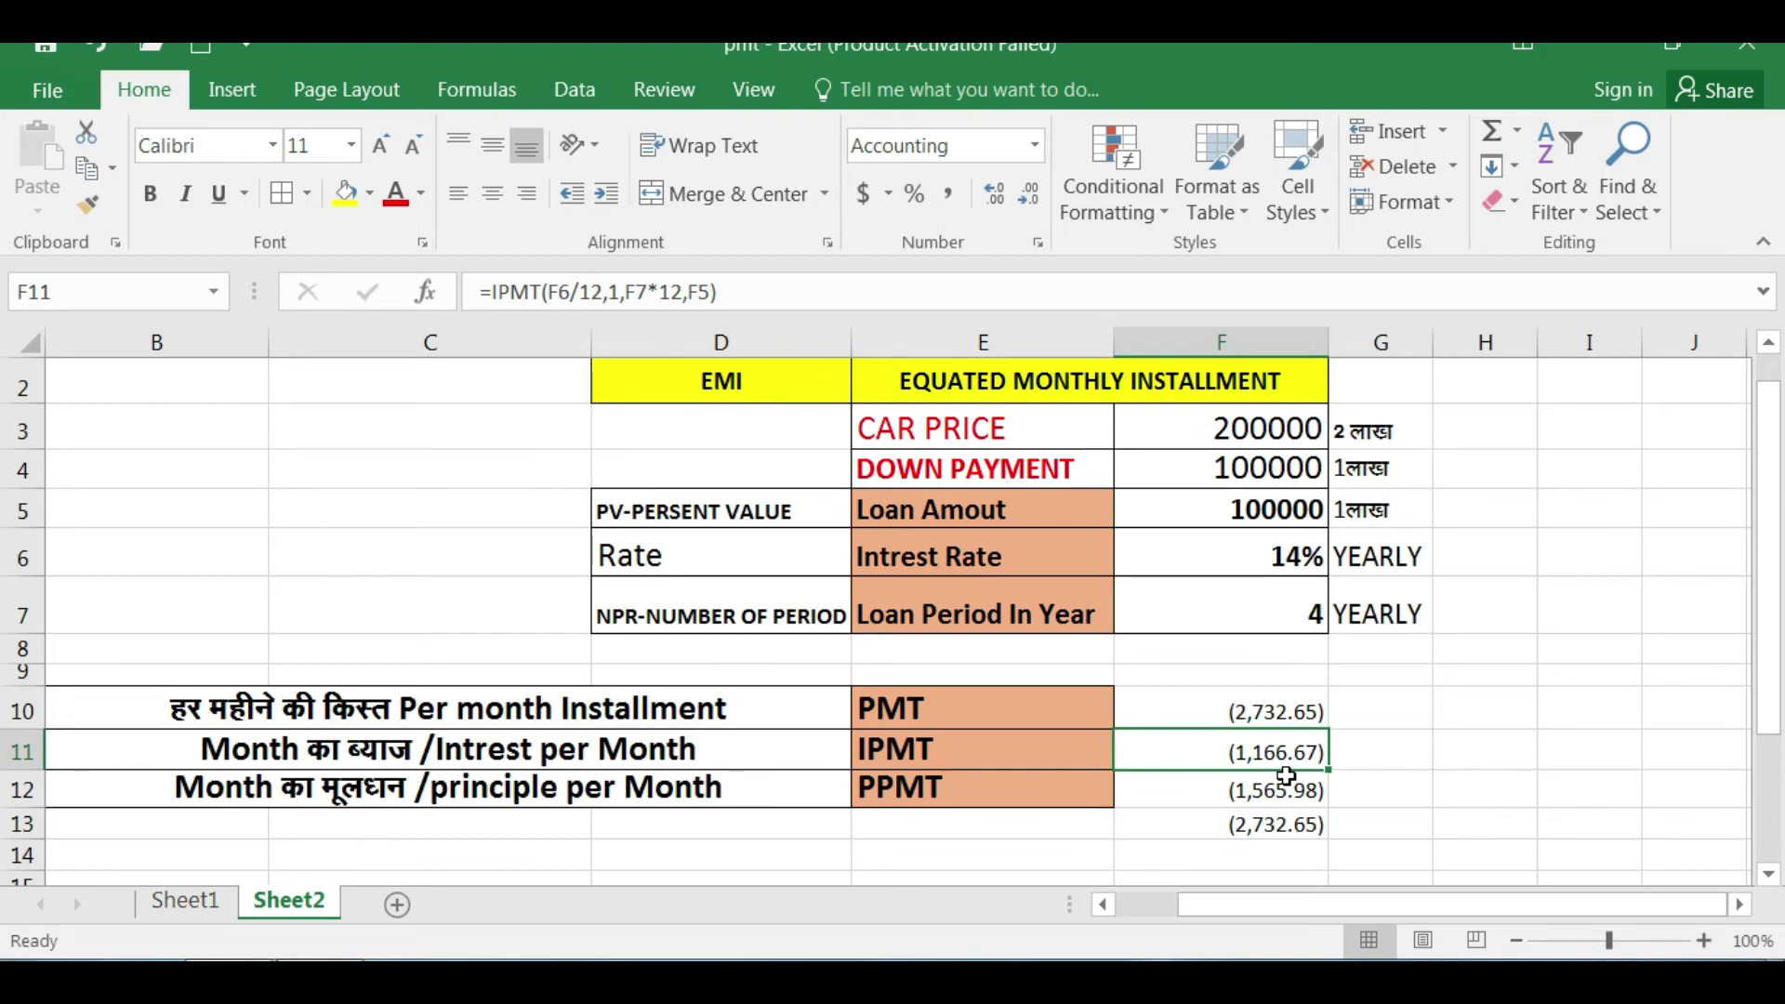
pyautogui.hotkey('ctrl', 'y')
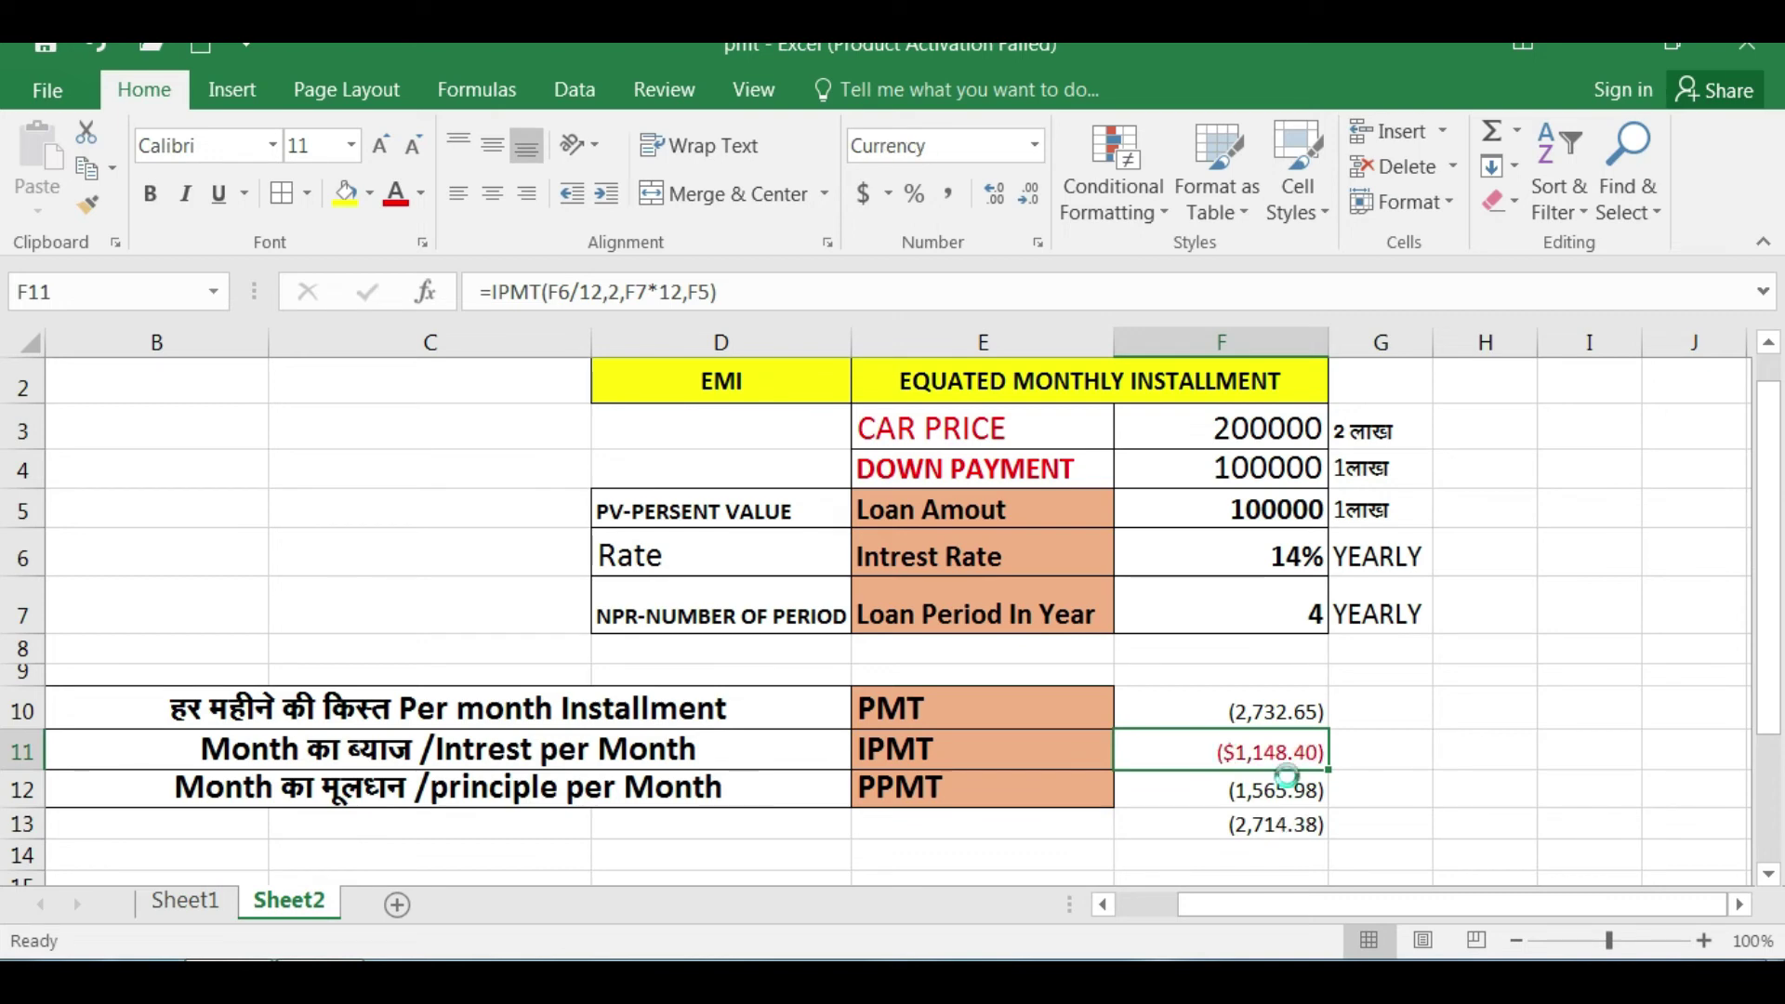
pyautogui.hotkey('ctrl', 'z')
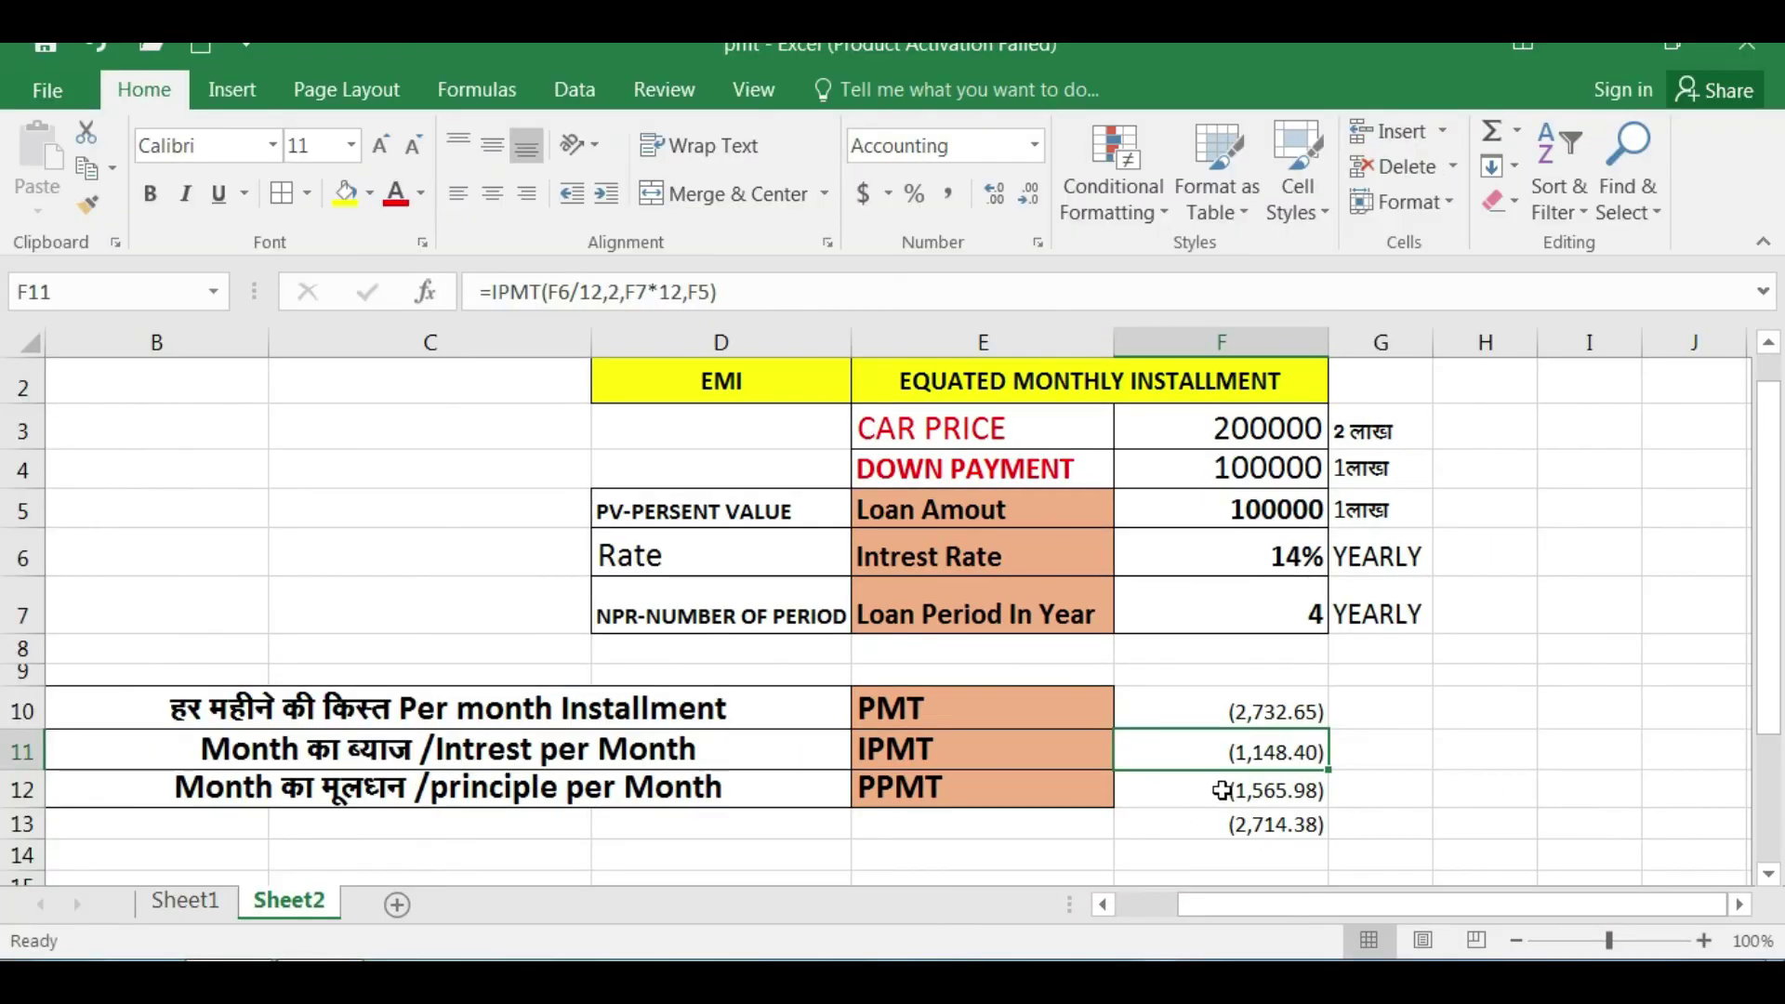
# - Change the PPMT period in F12 from 1 to 2 and apply Comma Style for (1,584.25), matching PMT
pyautogui.click(1222, 791)
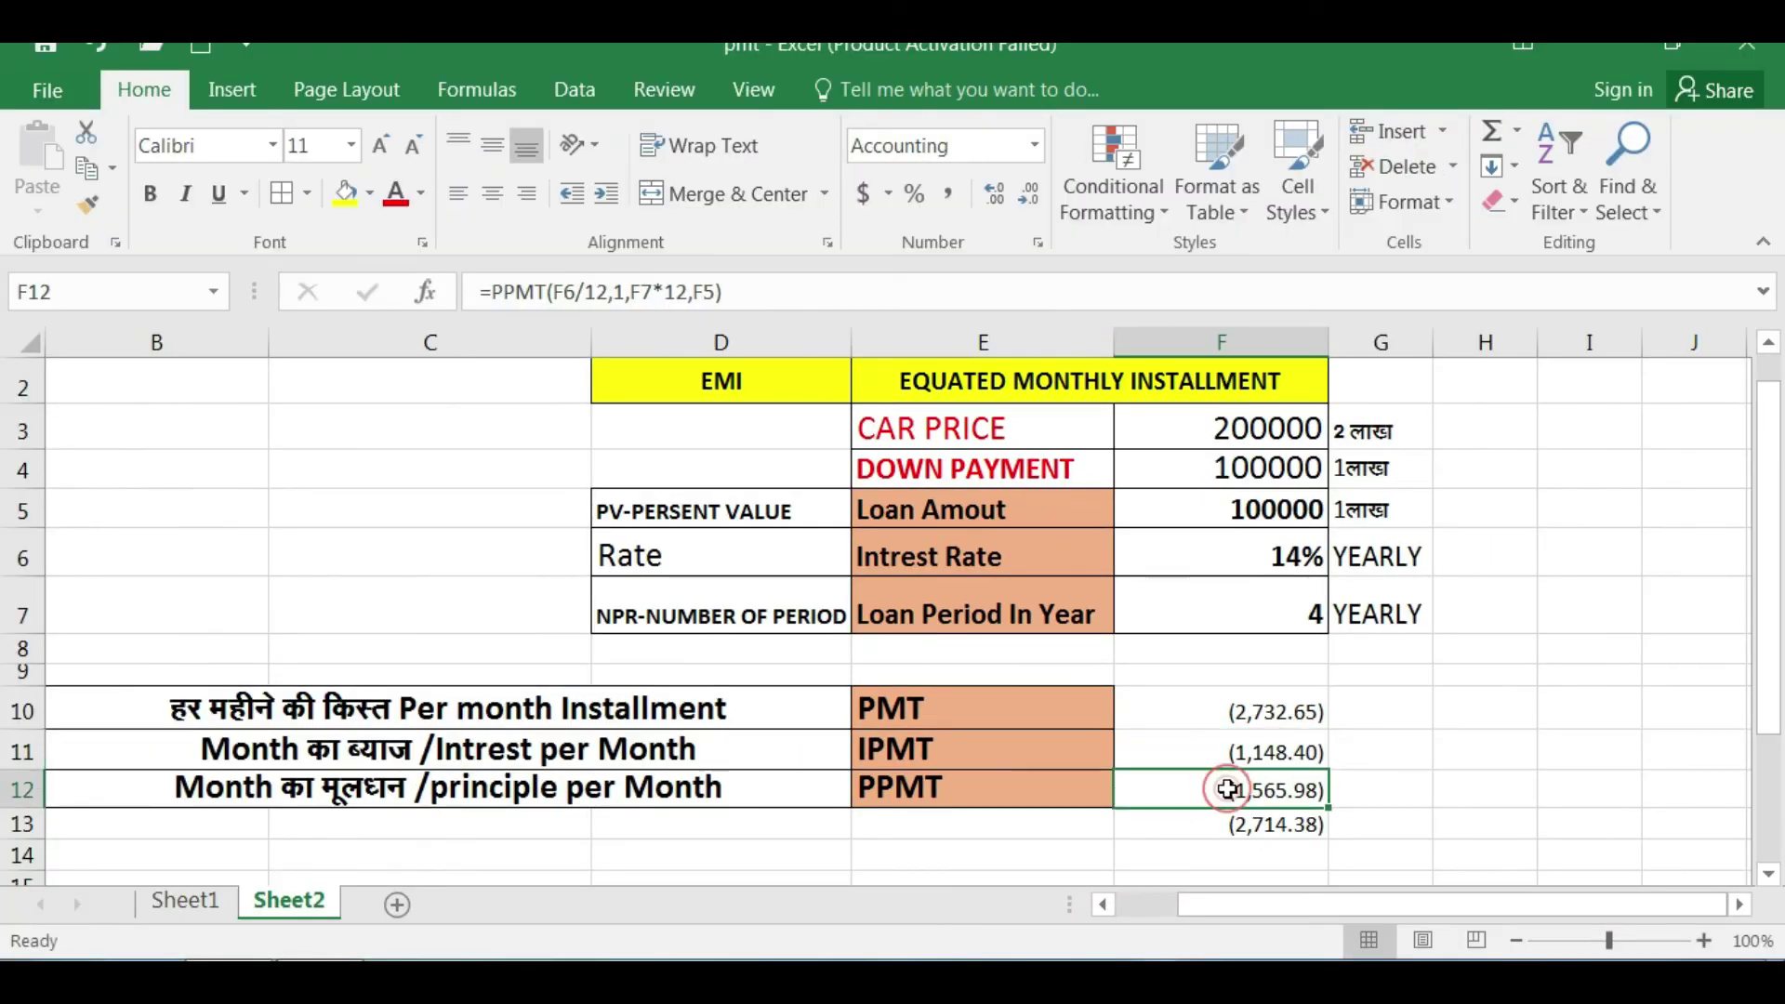
pyautogui.doubleClick(1225, 790)
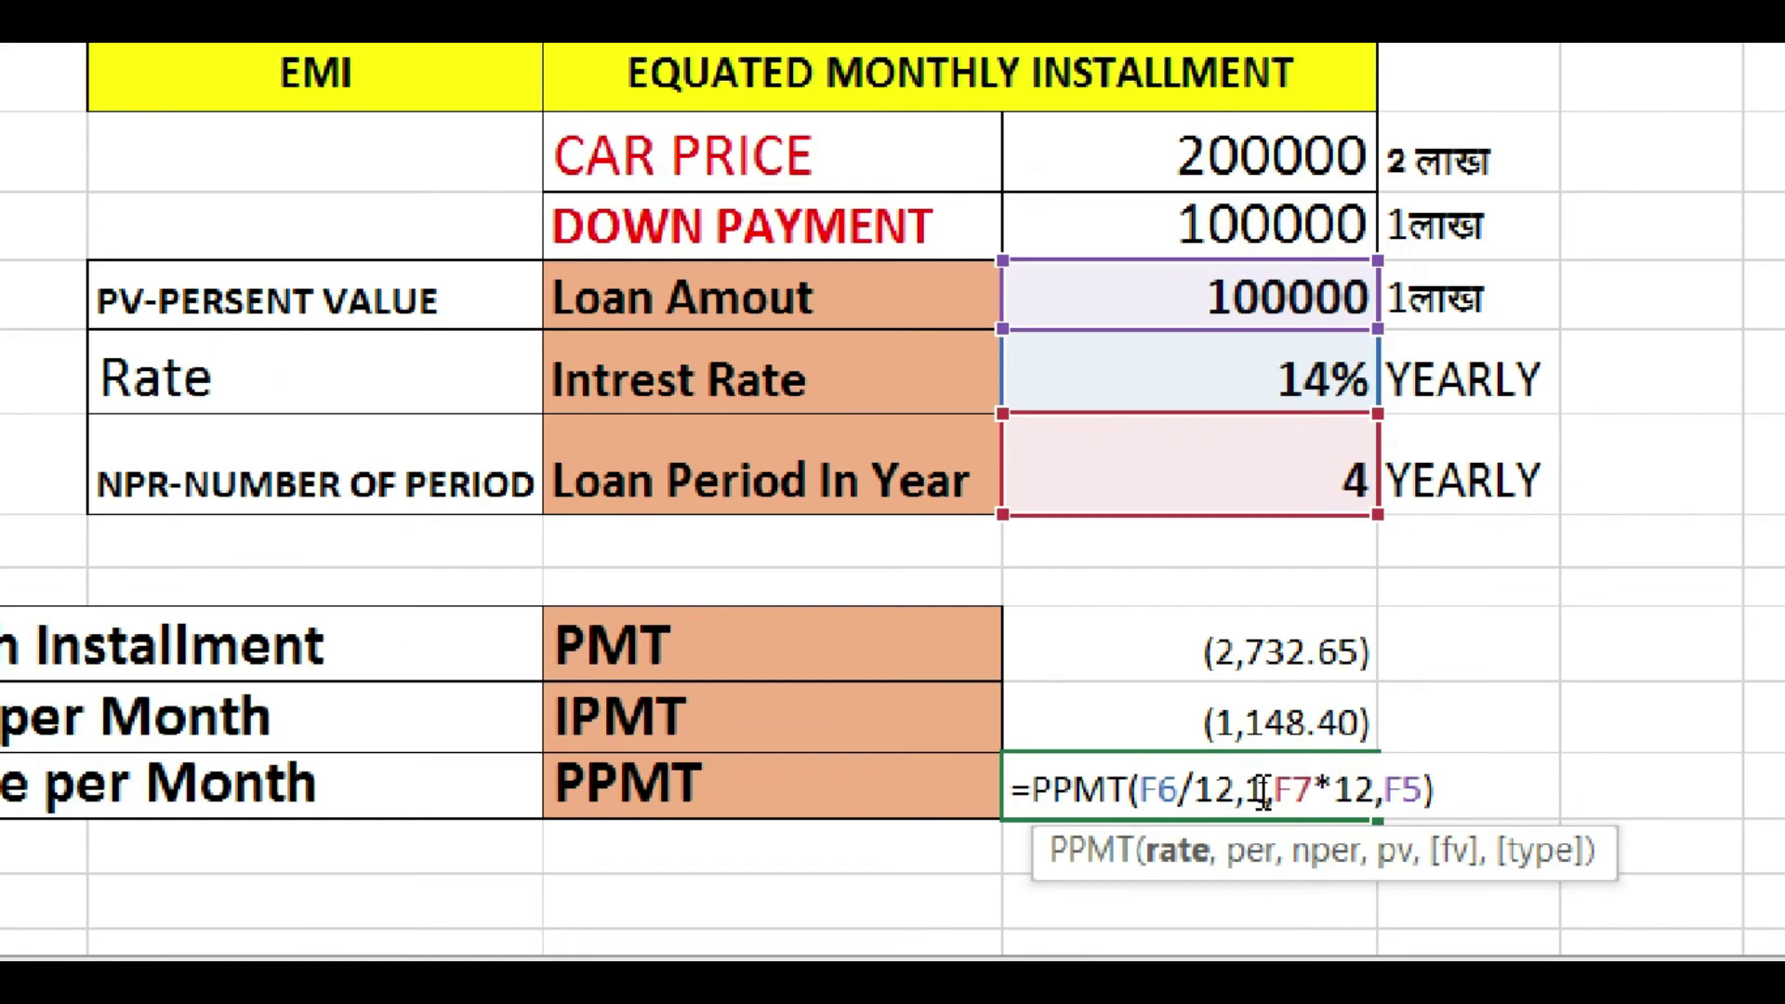
pyautogui.click(1262, 790)
pyautogui.press('BackSpace')
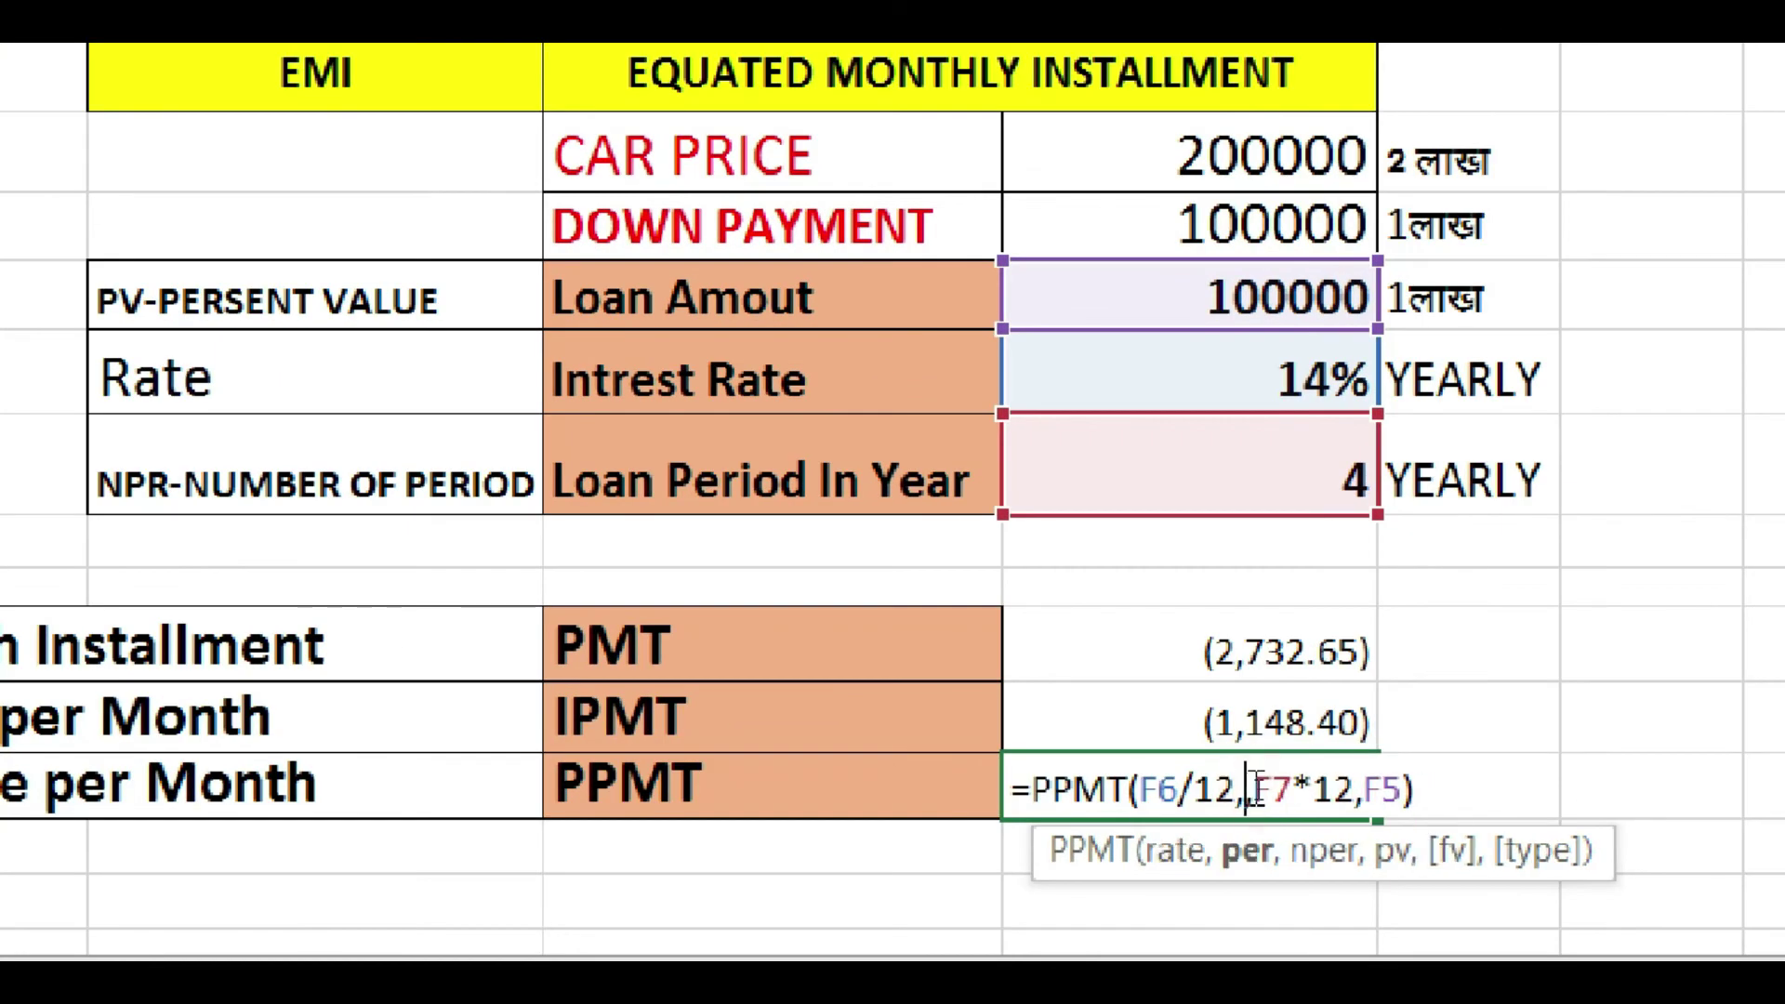
pyautogui.write('2,')
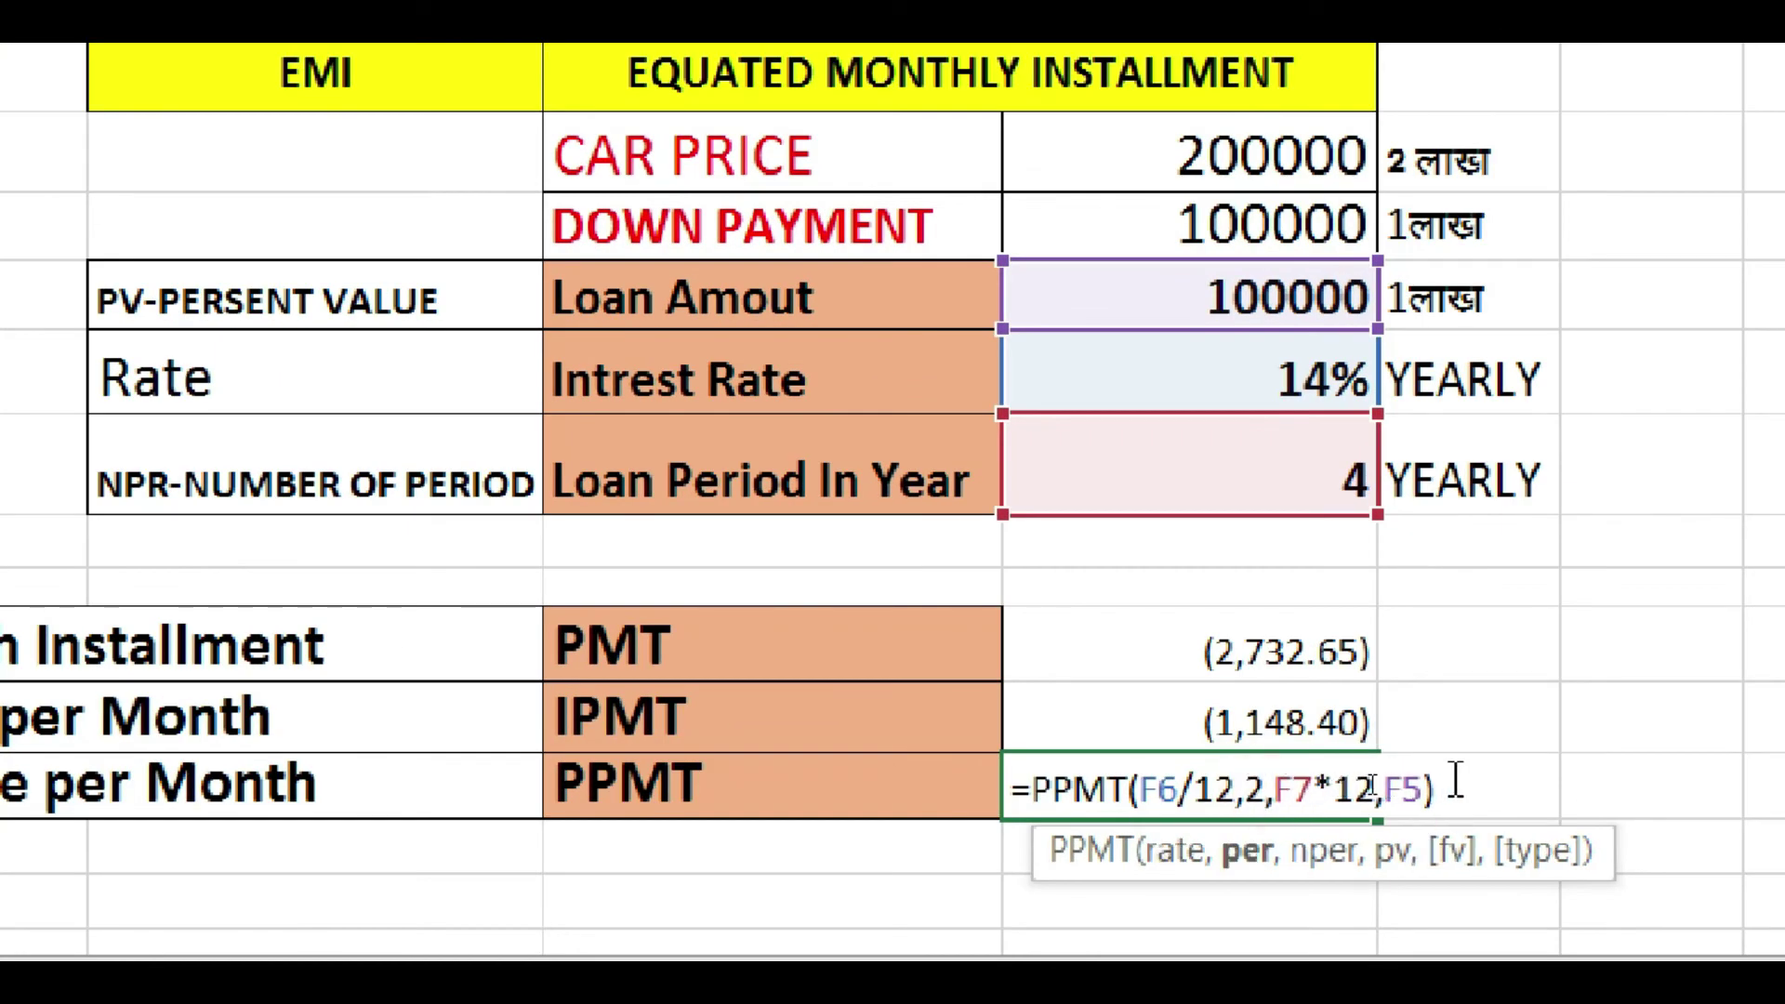
pyautogui.press('Return')
pyautogui.press('Return')
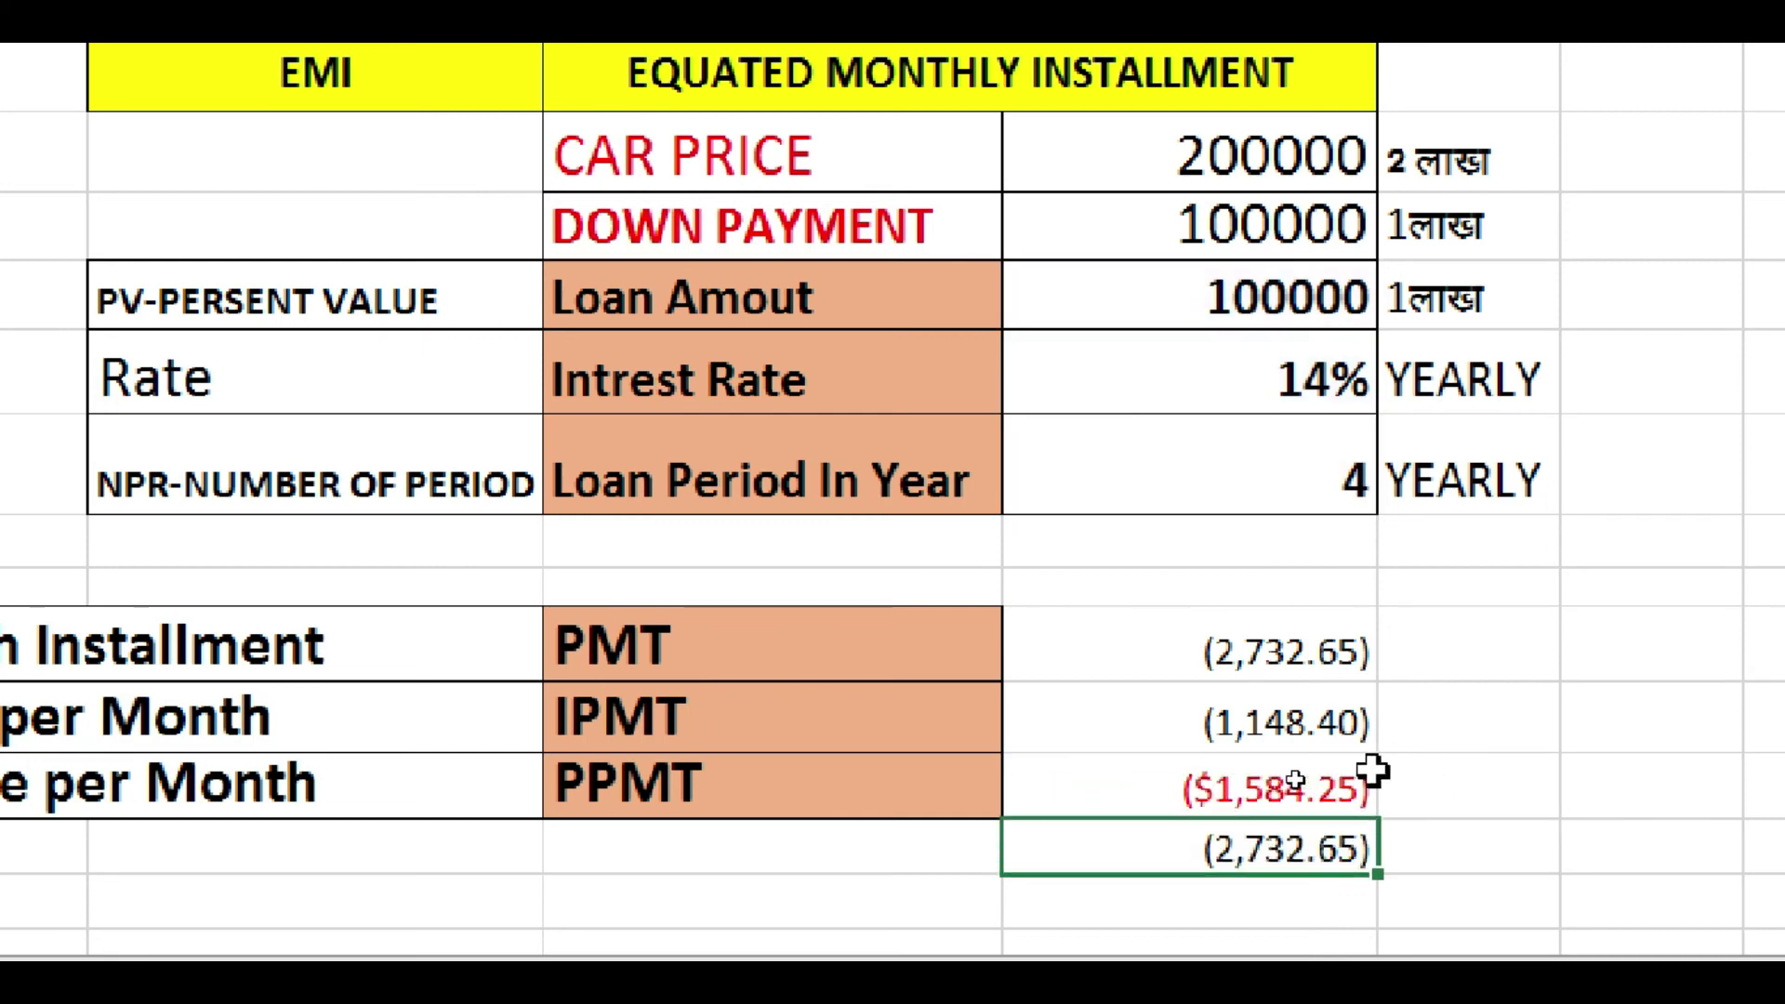
pyautogui.click(1241, 788)
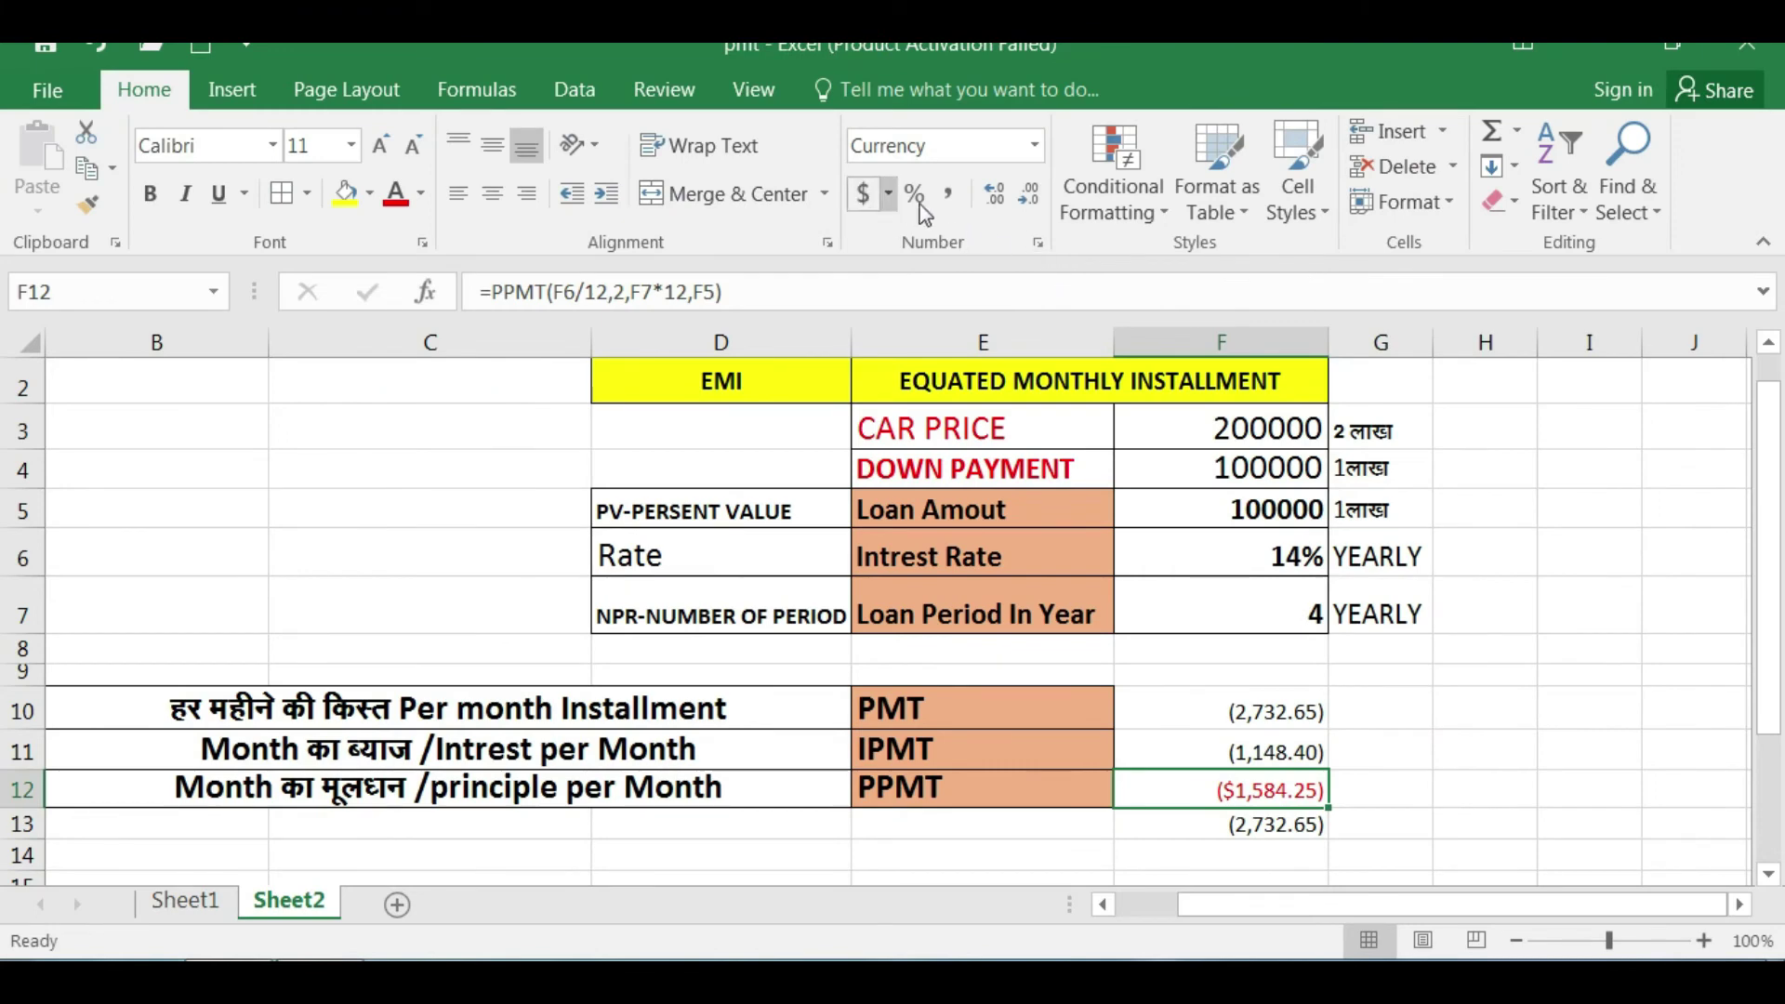
pyautogui.click(947, 194)
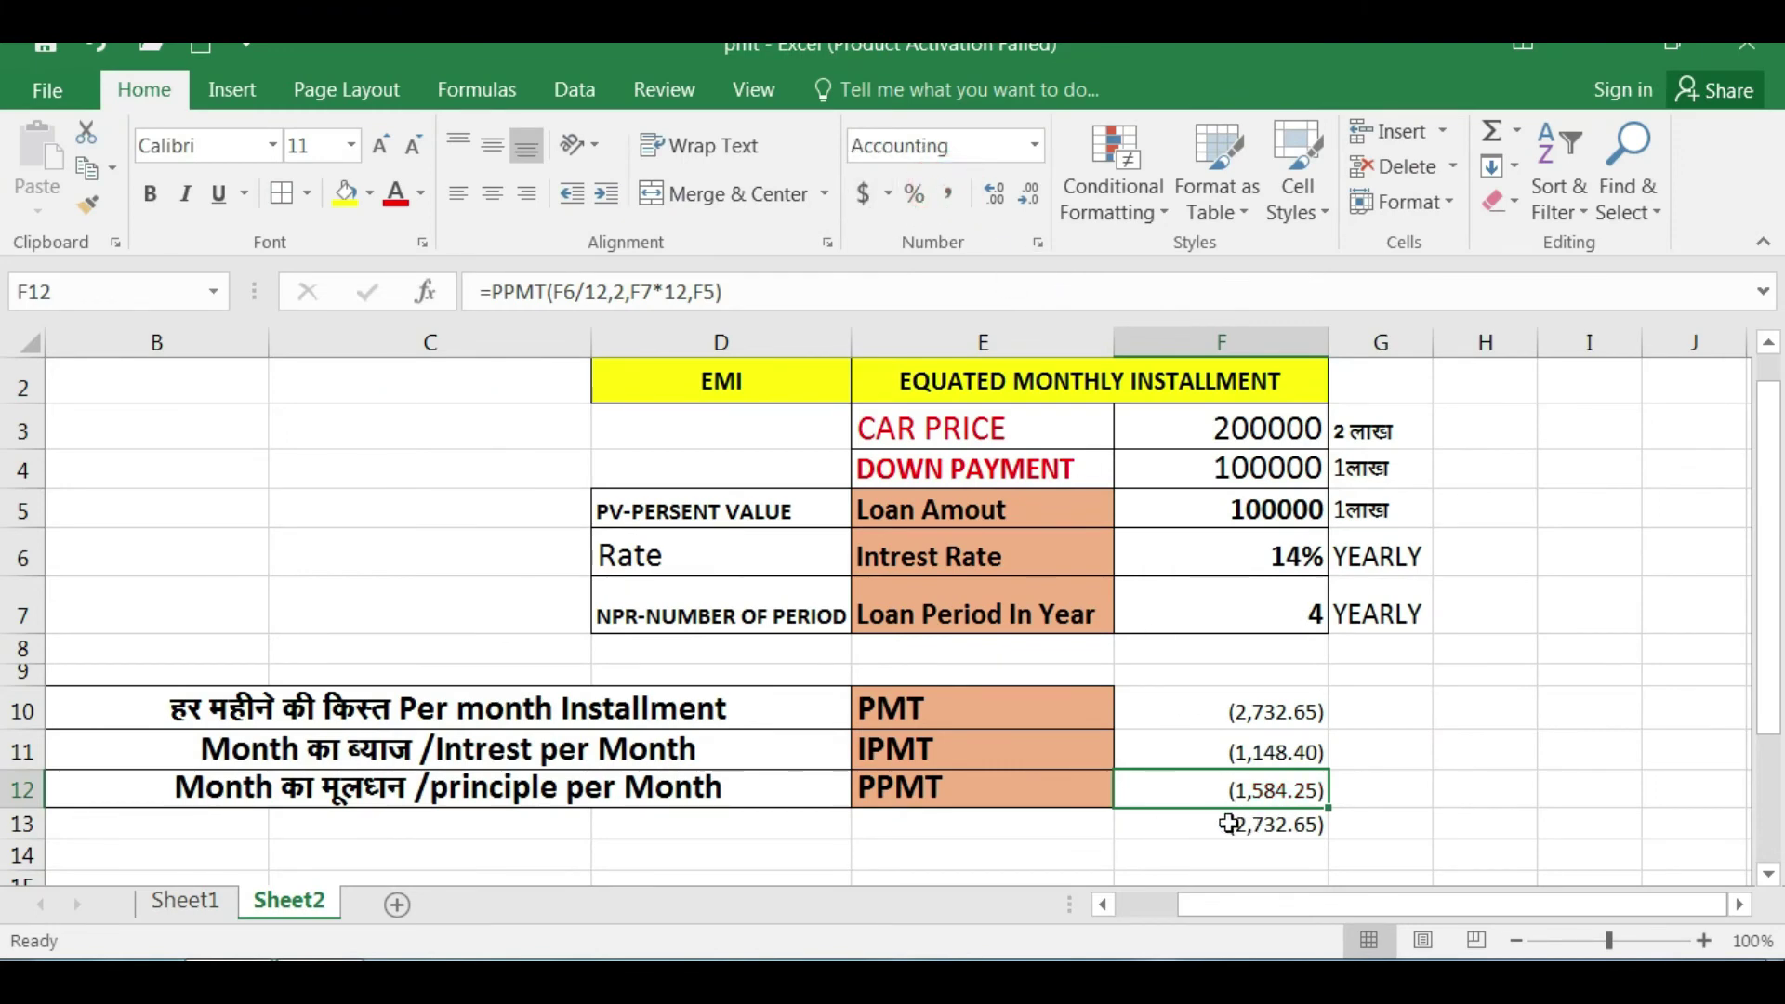
pyautogui.click(1214, 827)
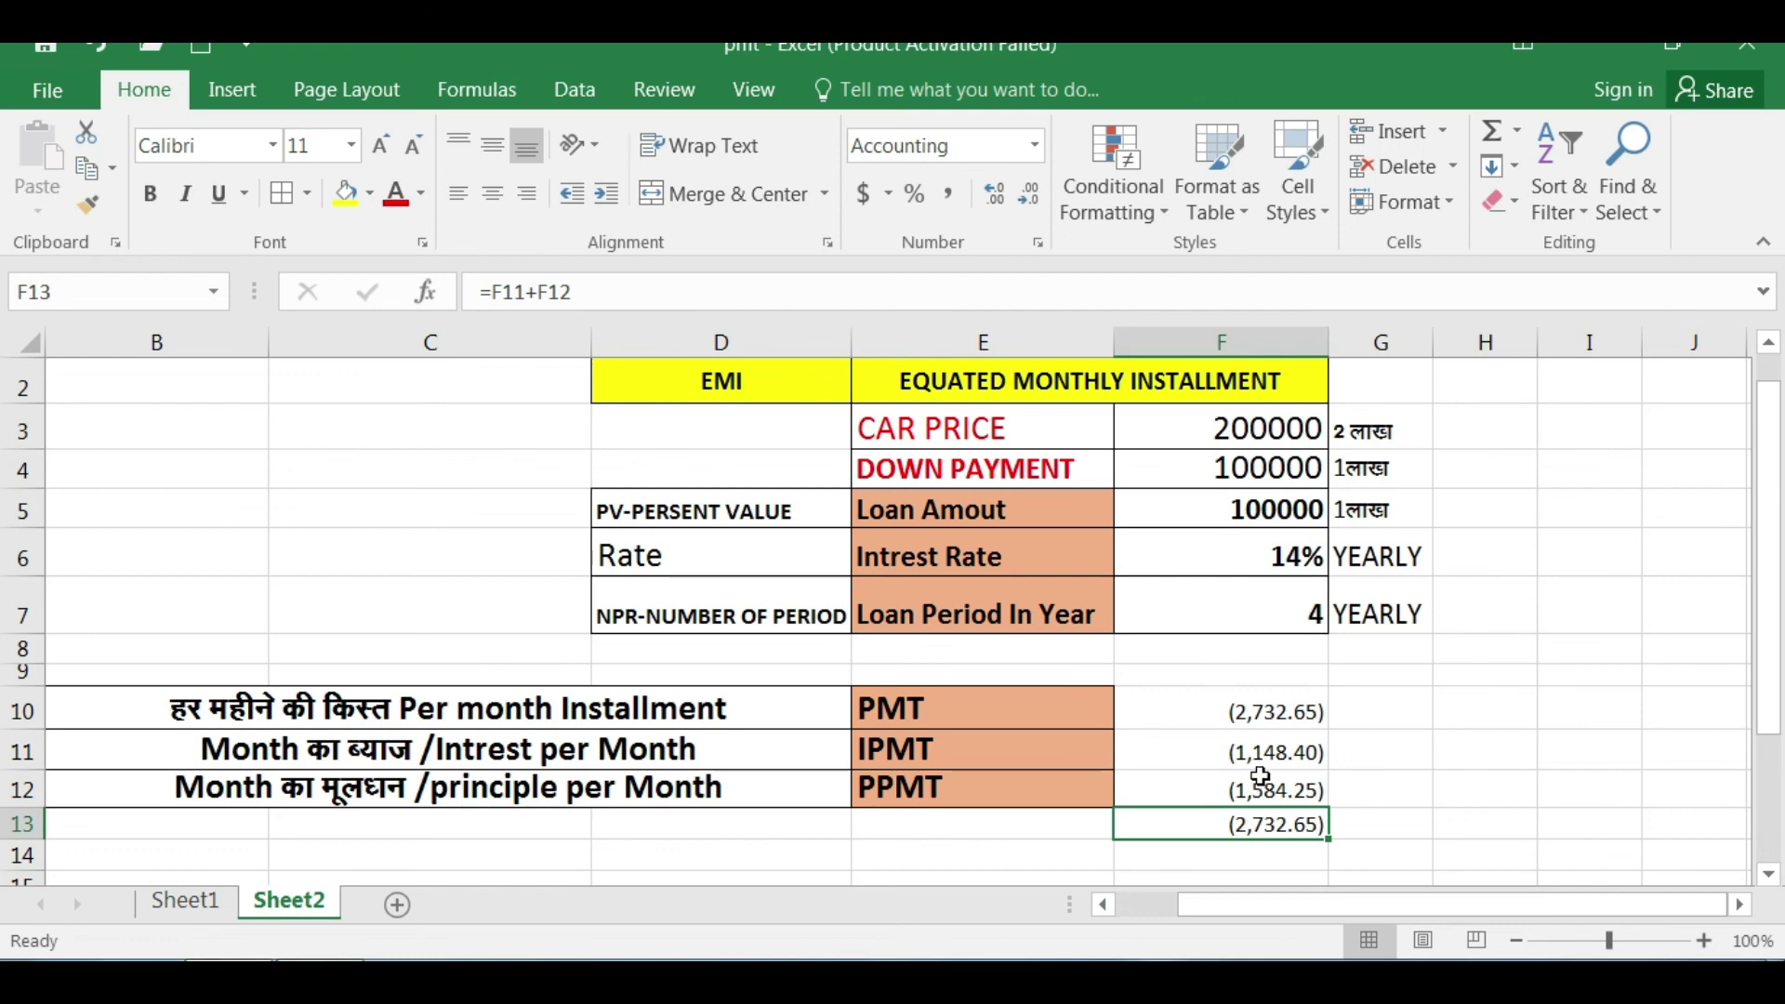
pyautogui.click(1363, 740)
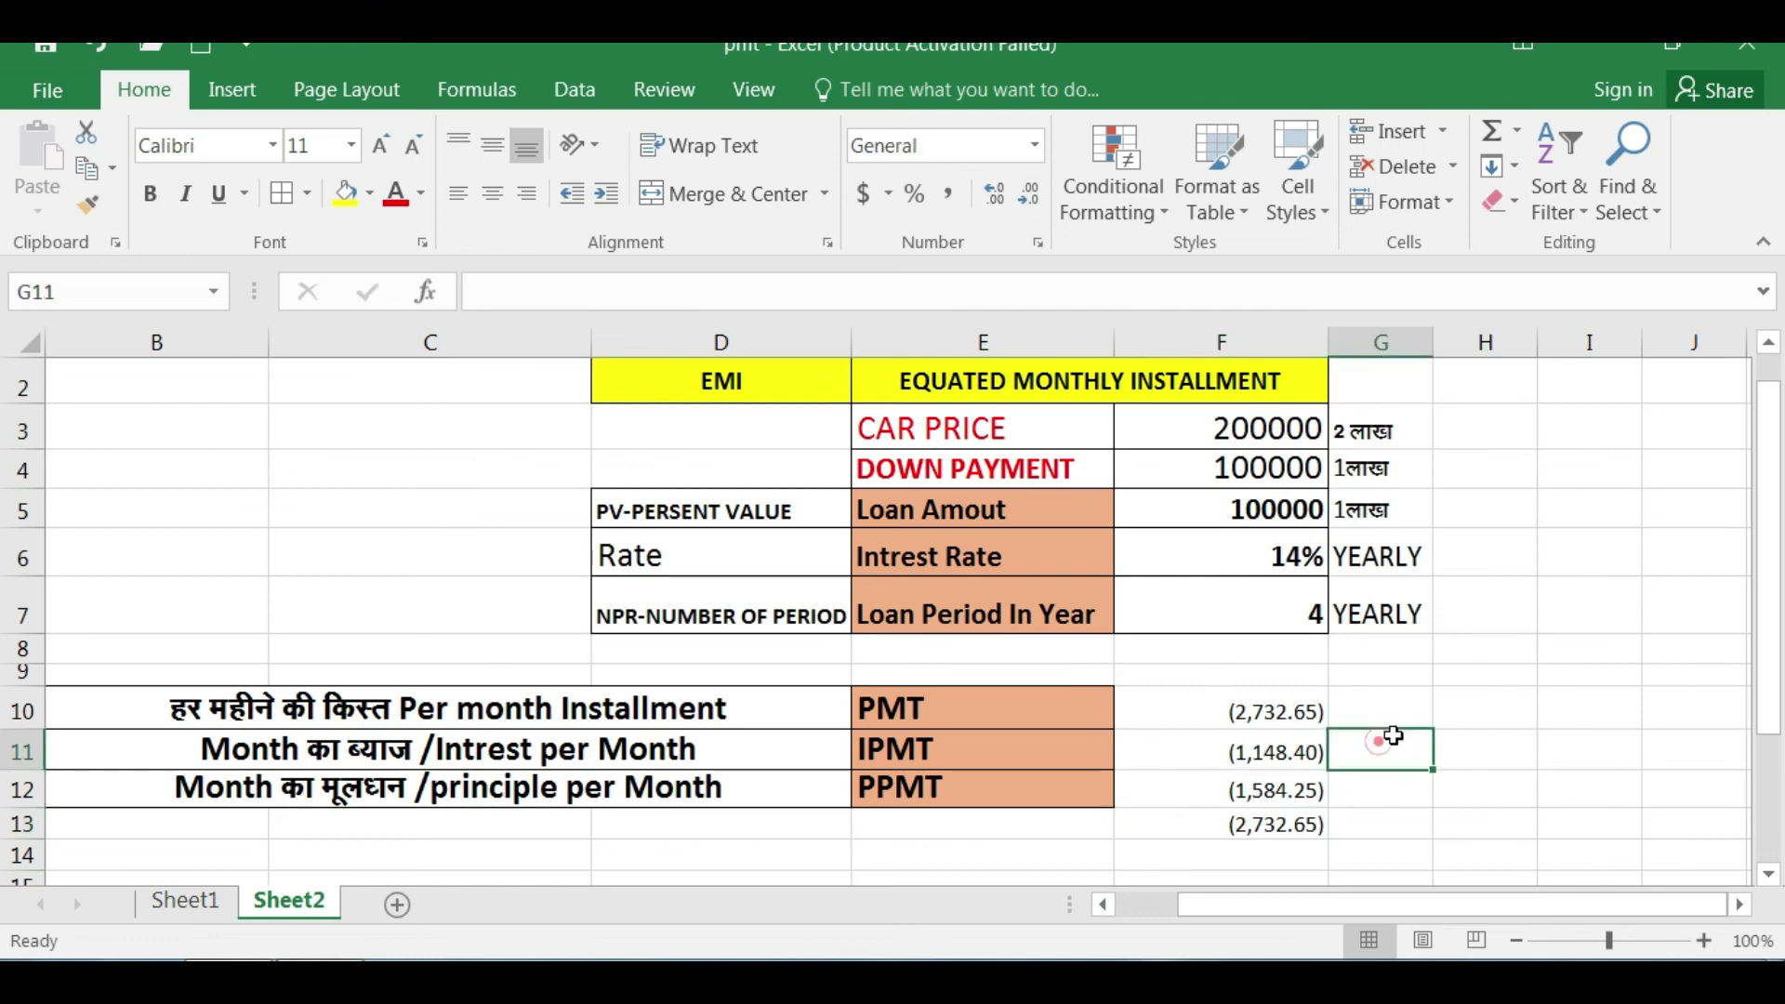
pyautogui.click(1447, 725)
pyautogui.click(1246, 711)
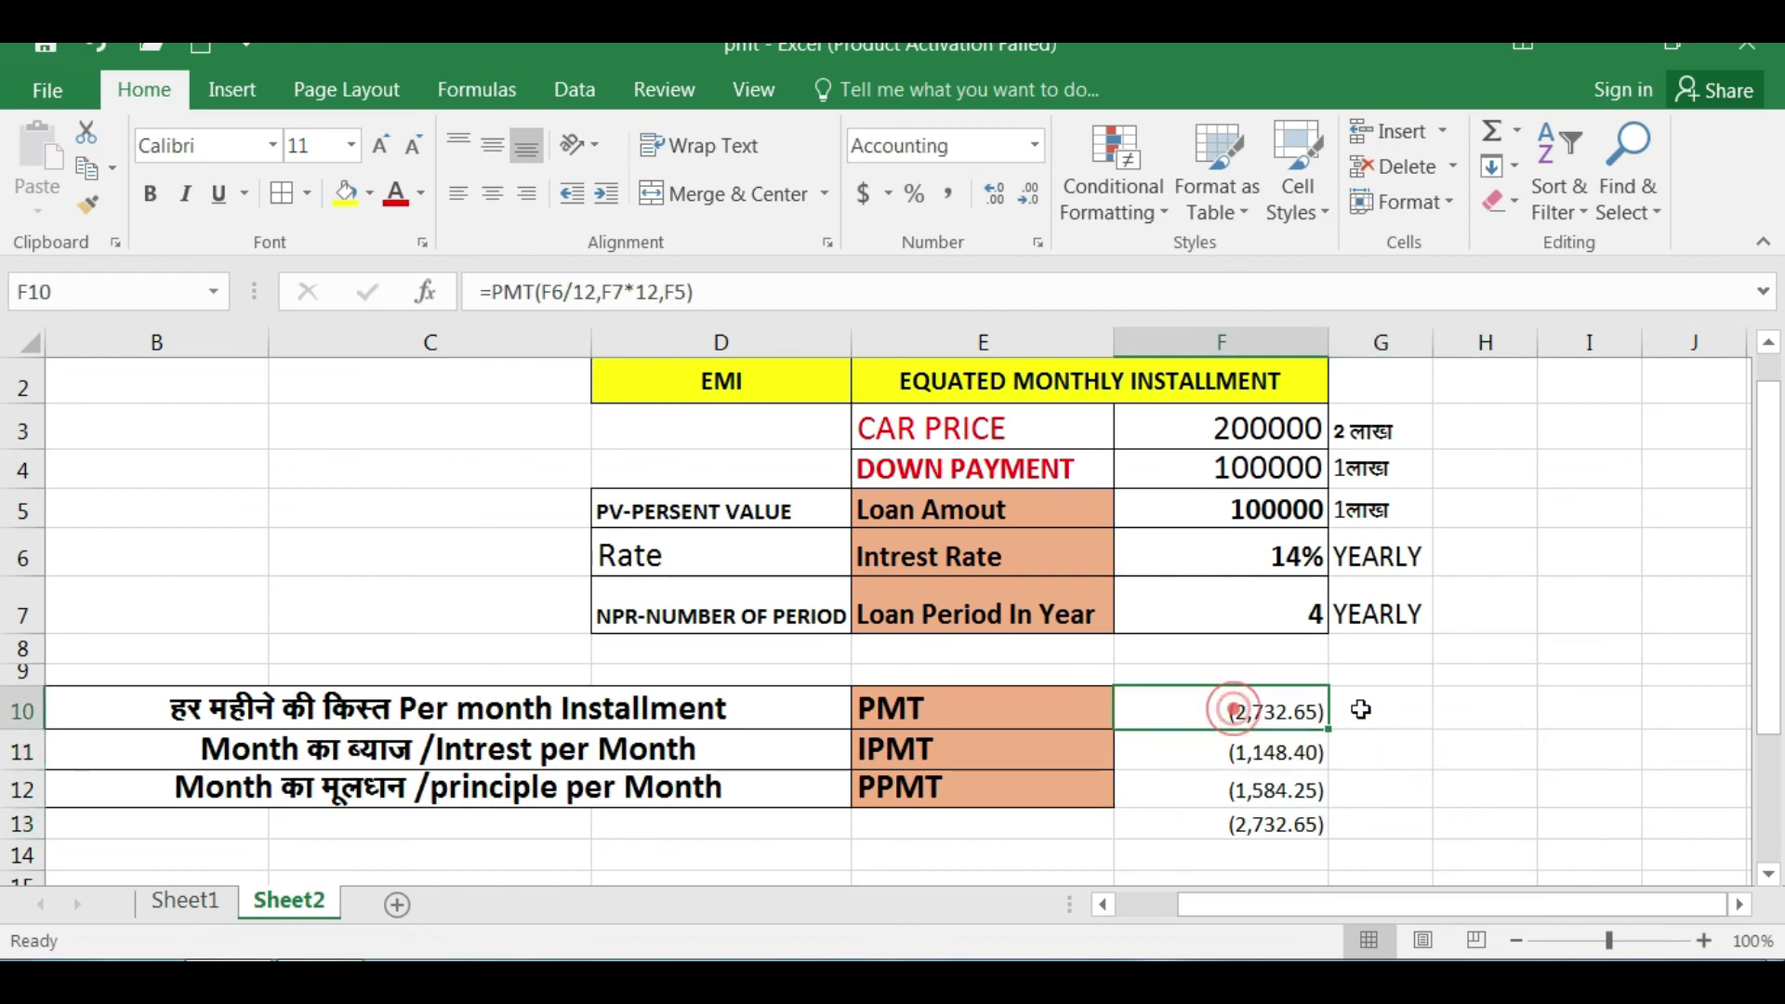
pyautogui.click(1189, 753)
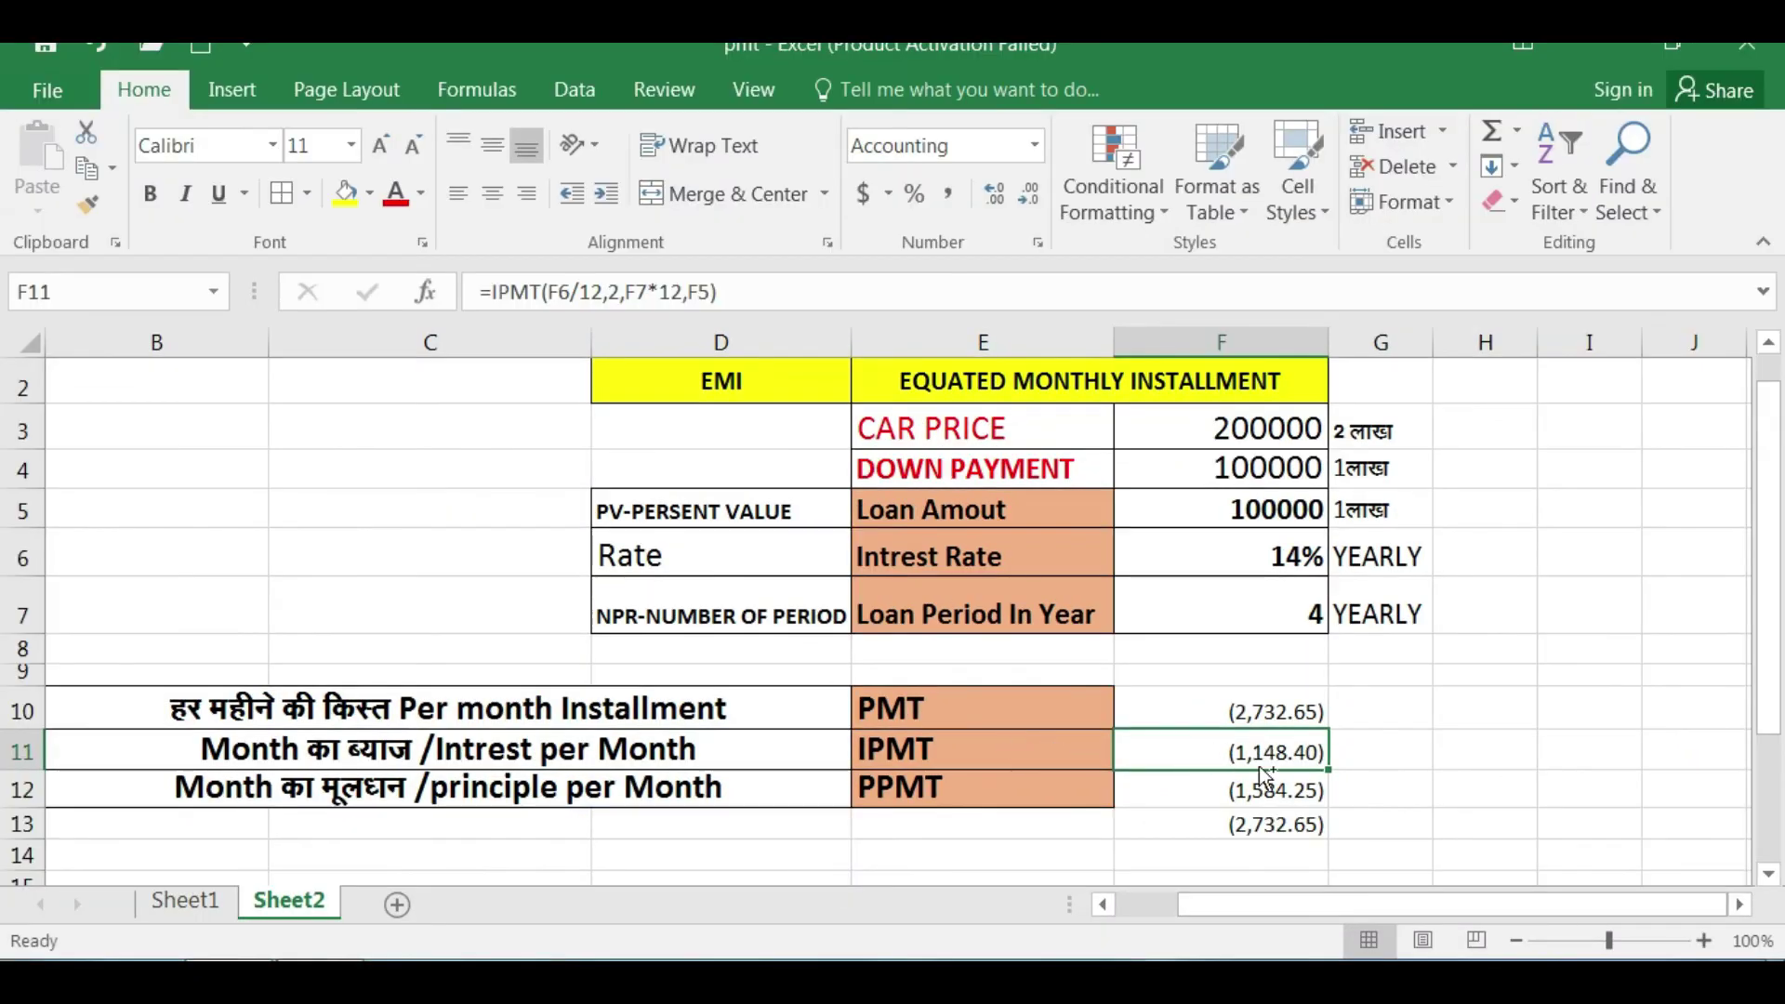
pyautogui.click(1210, 791)
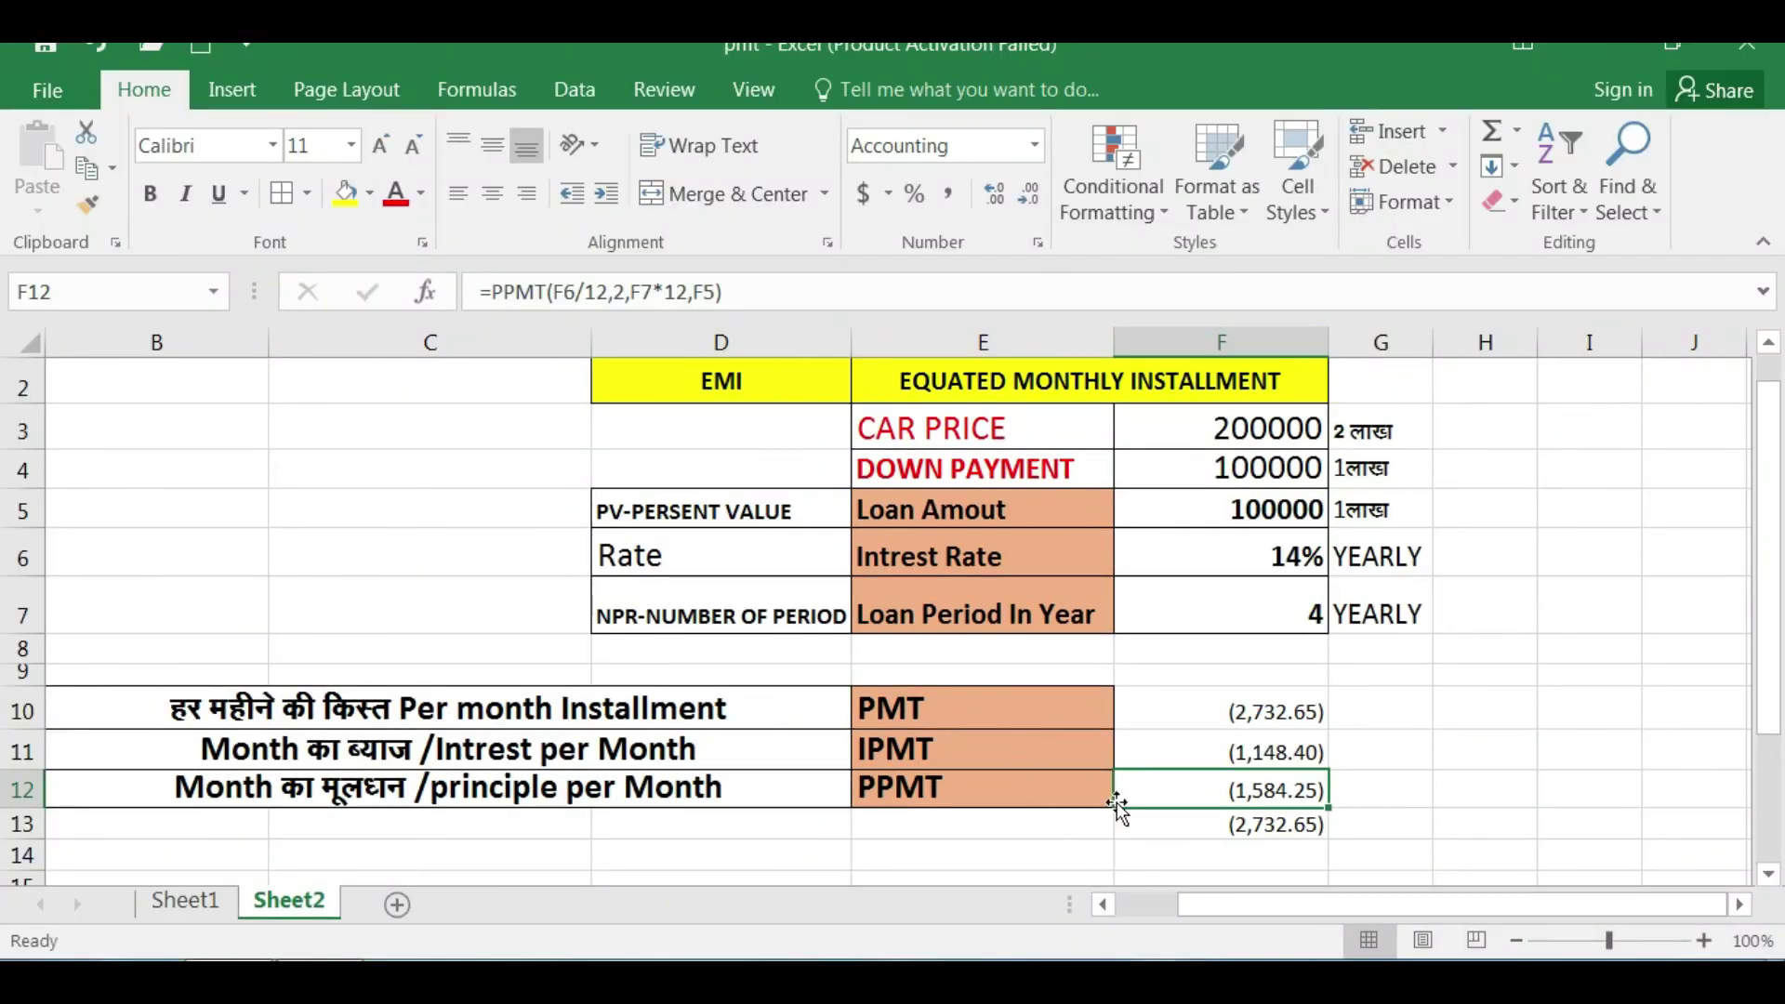
pyautogui.scroll(1, 1075, 393)
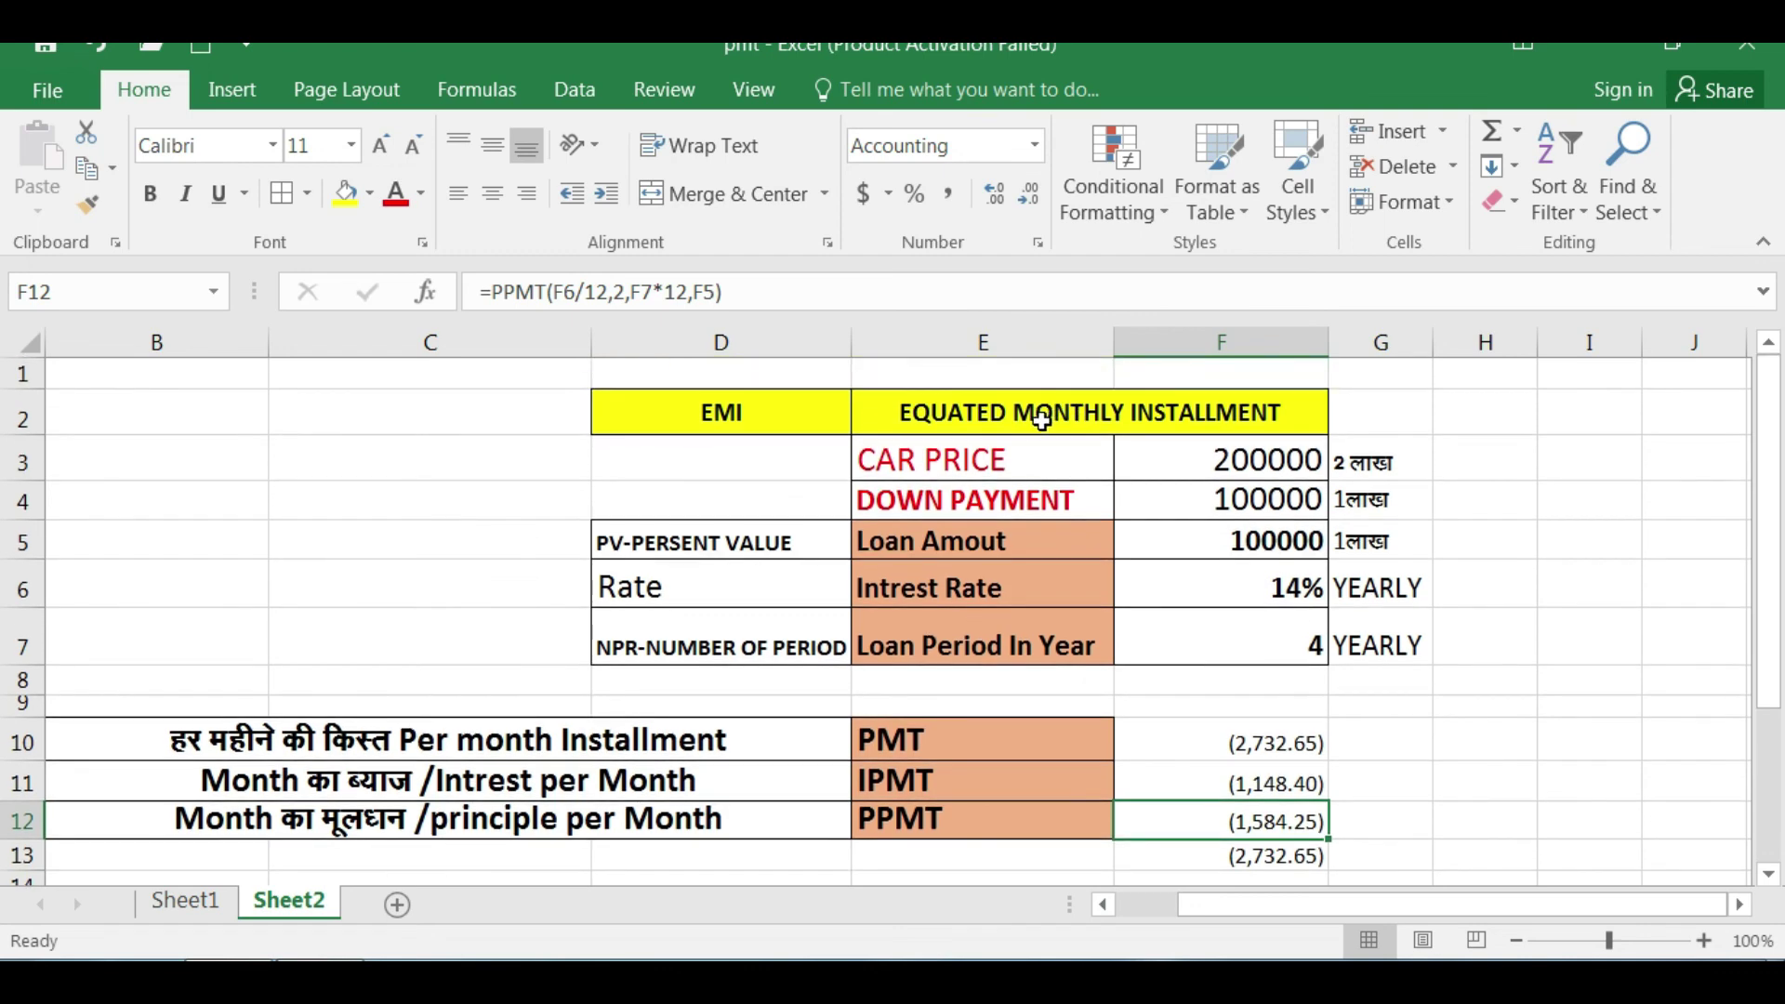